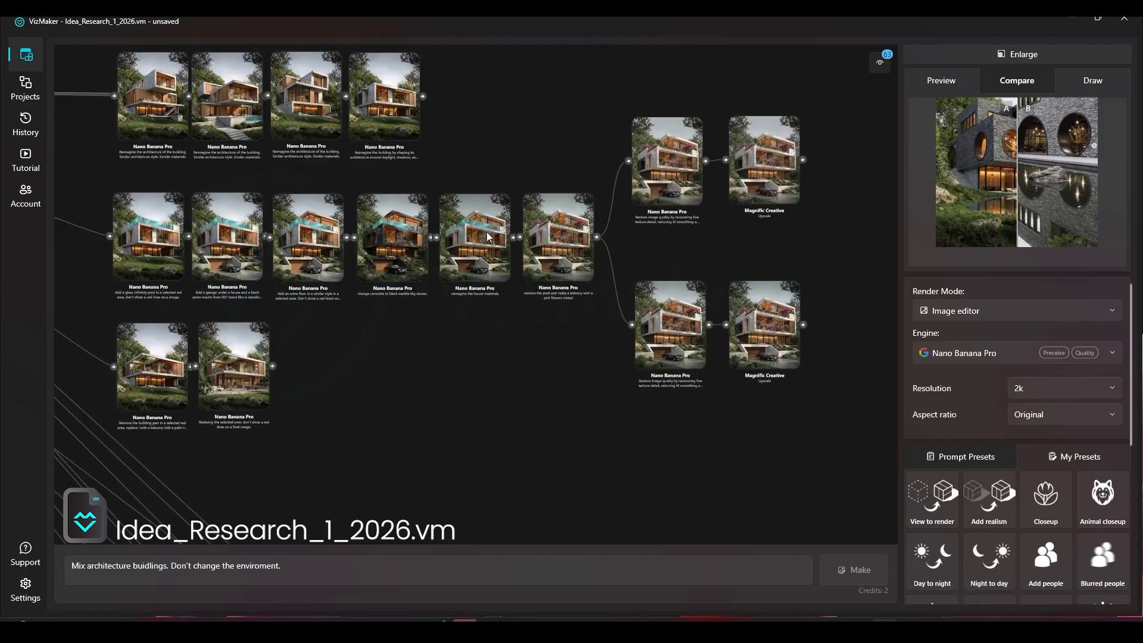
View the pink-flower balcony render at full size and examine its tree branches, sky, facade and garden rocks up close
scroll(549, 248, up, 6)
click(579, 187)
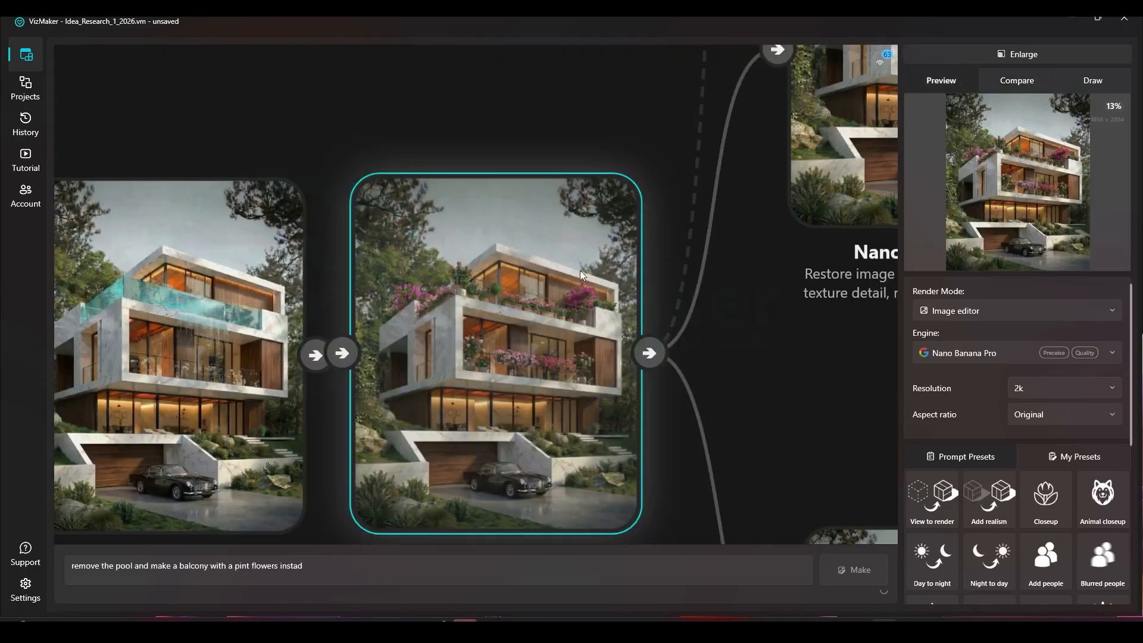
click(1025, 223)
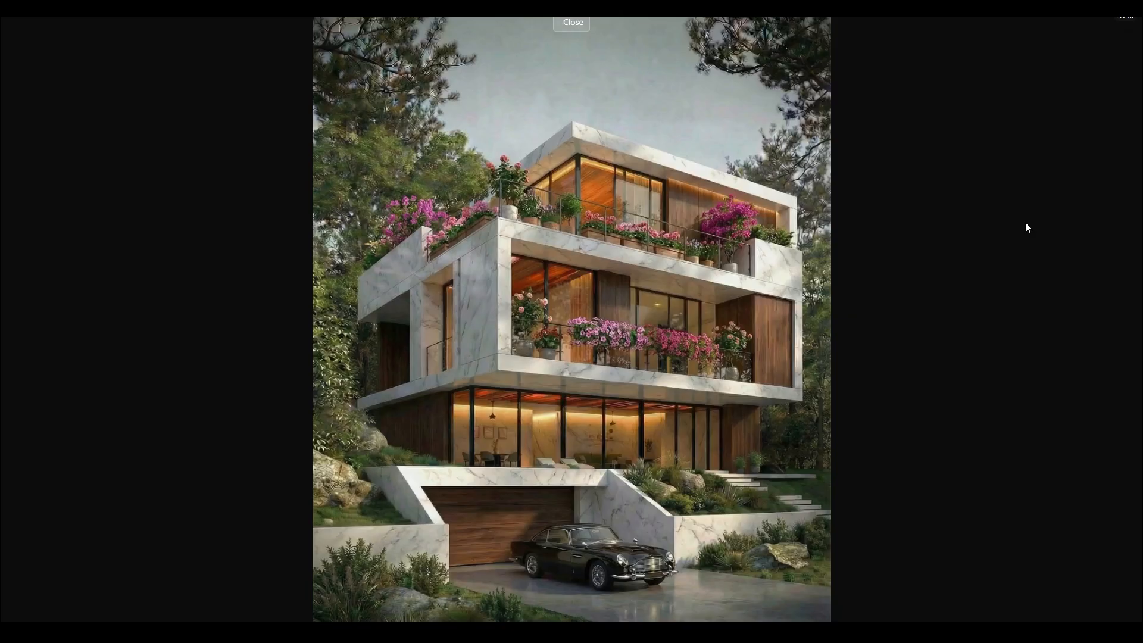
click(618, 418)
scroll(509, 390, down, 2)
scroll(570, 129, up, 2)
drag(570, 129, 522, 476)
scroll(545, 404, down, 1)
drag(352, 228, 325, 312)
scroll(186, 126, up, 5)
drag(382, 182, 373, 362)
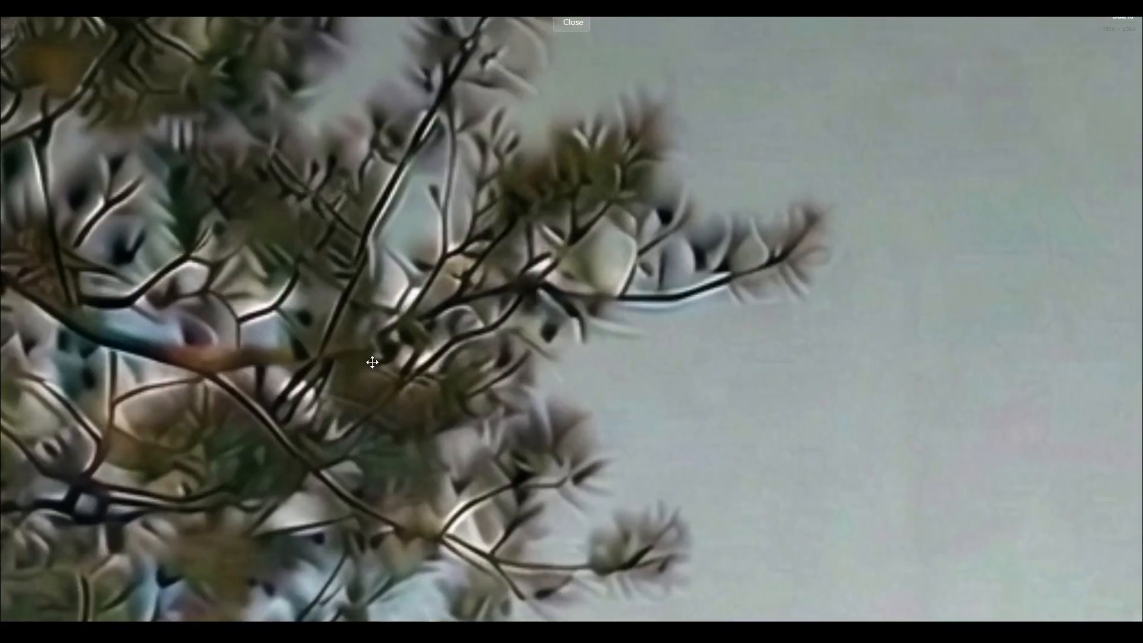
scroll(454, 372, down, 2)
drag(436, 309, 556, 363)
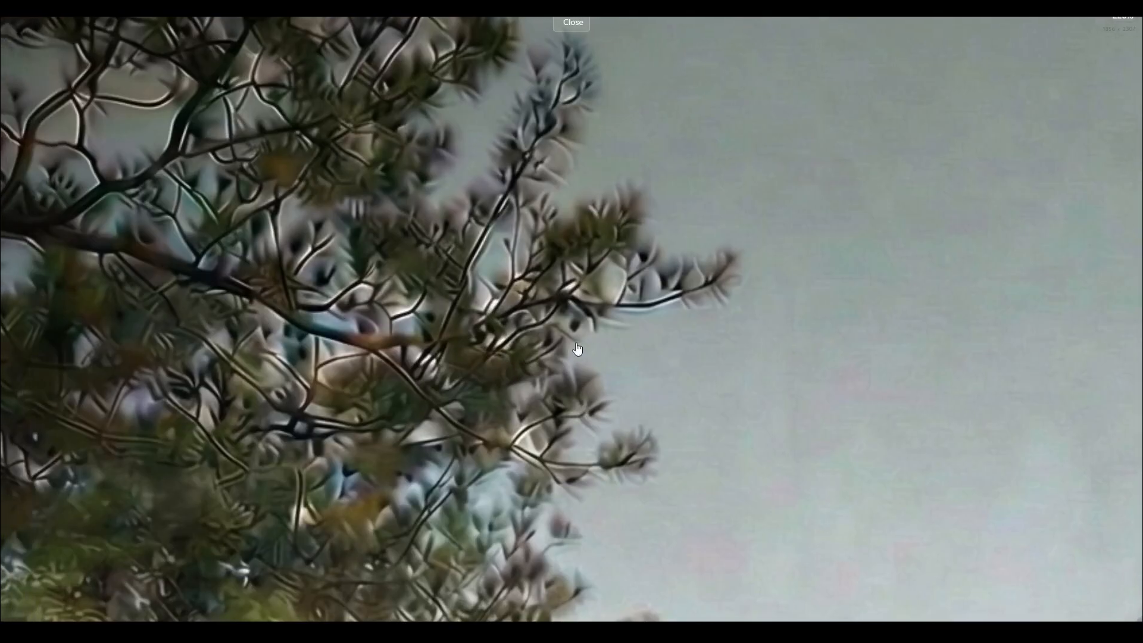
scroll(578, 350, down, 3)
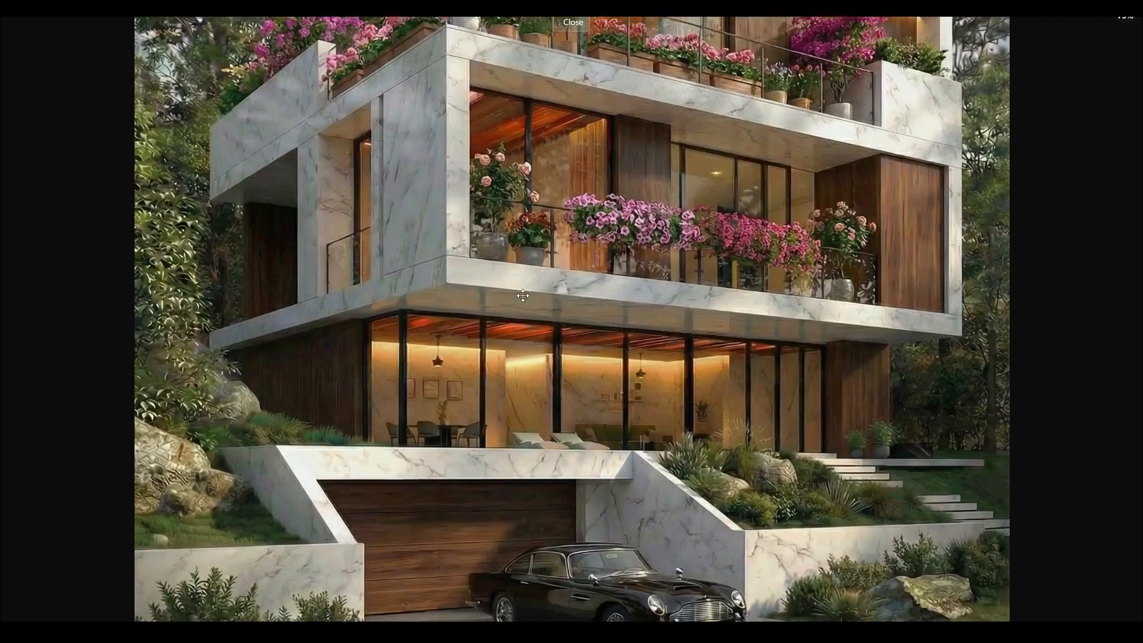
scroll(748, 499, up, 4)
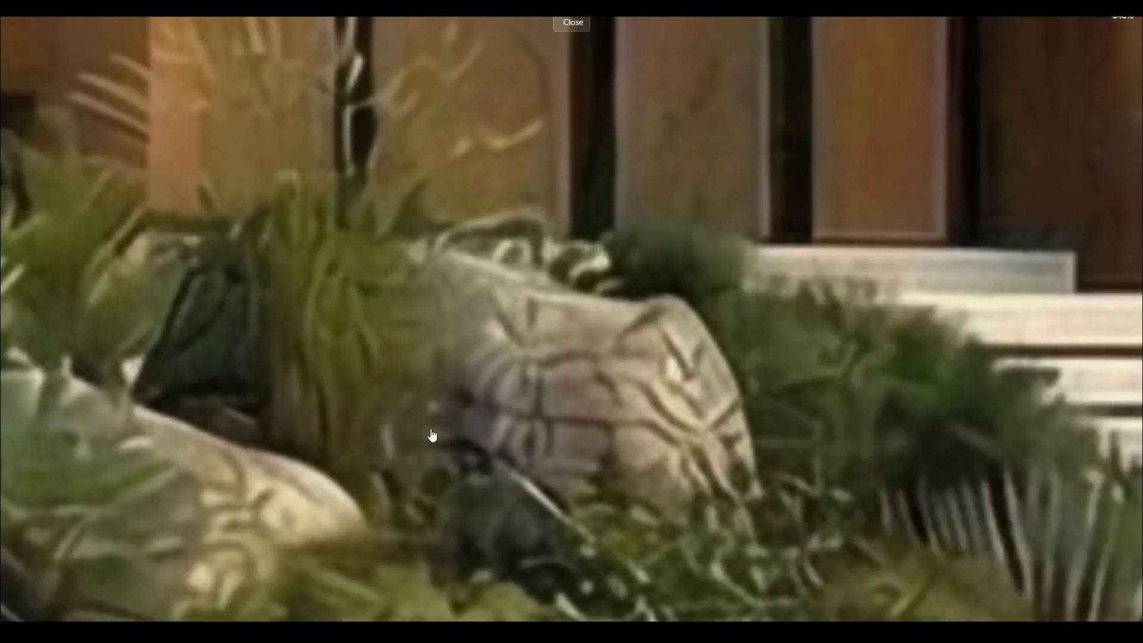
key(Escape)
View the Magnific Creative upscaled render at full size and examine its balconies, car, roof terrace and trees up close
scroll(465, 279, down, 3)
drag(569, 354, 138, 224)
scroll(452, 346, up, 4)
click(473, 355)
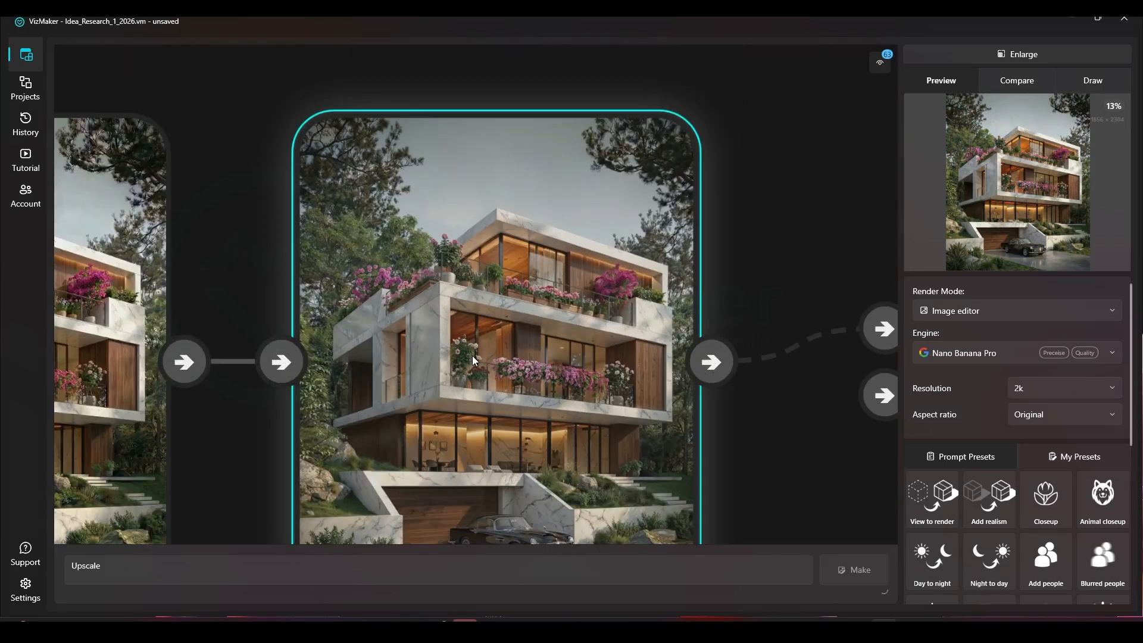
click(988, 202)
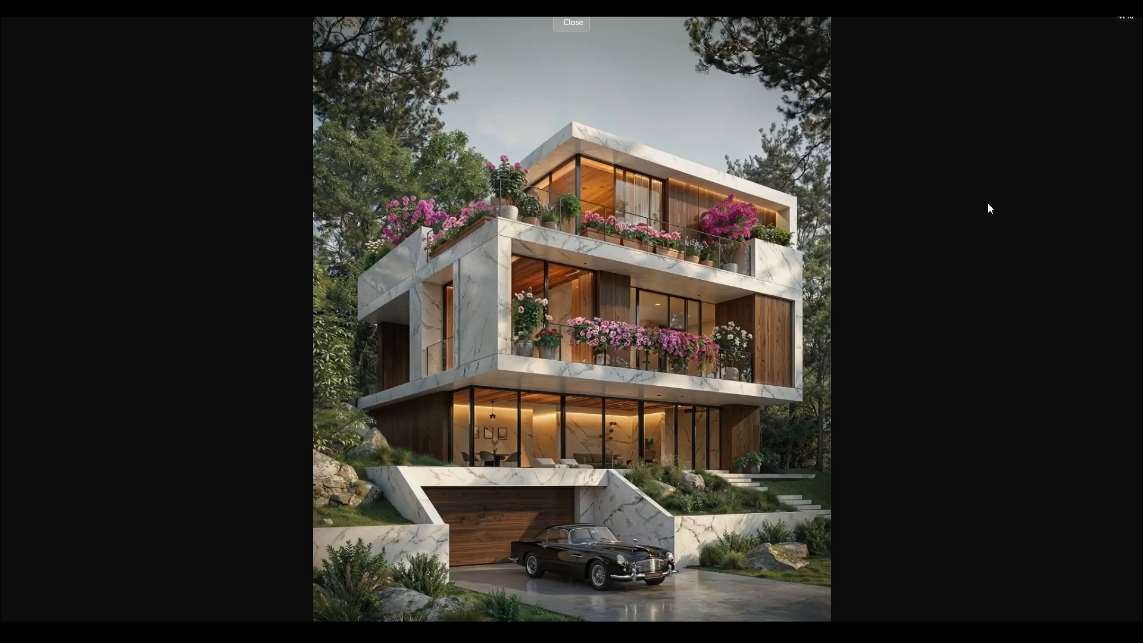
scroll(512, 136, up, 5)
drag(583, 497, 479, 132)
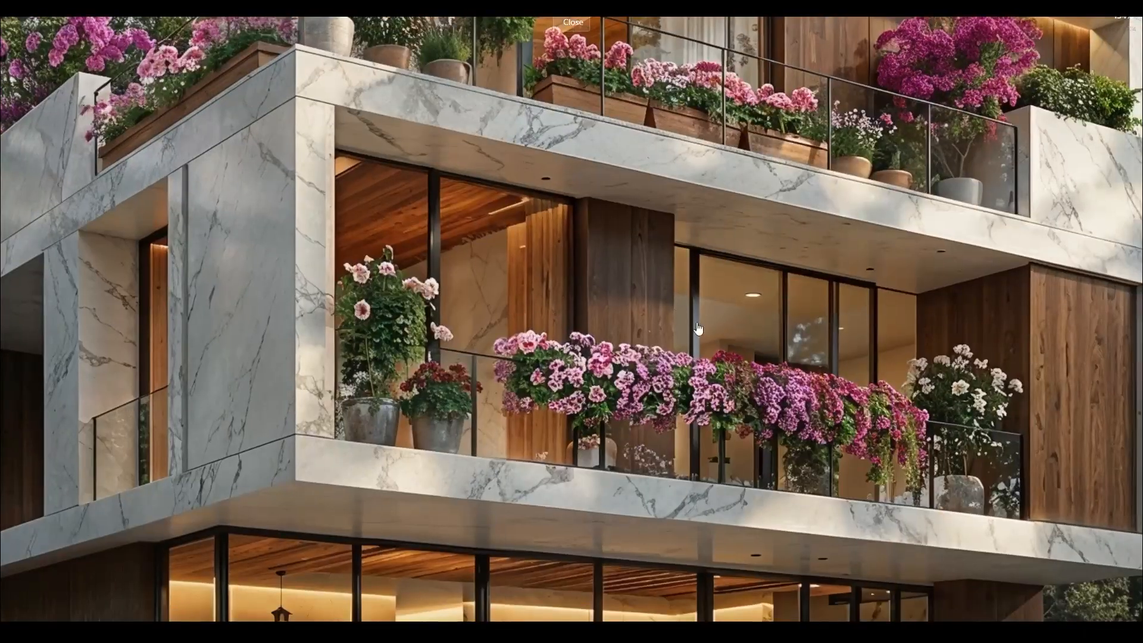
drag(646, 445, 542, 132)
drag(863, 560, 812, 244)
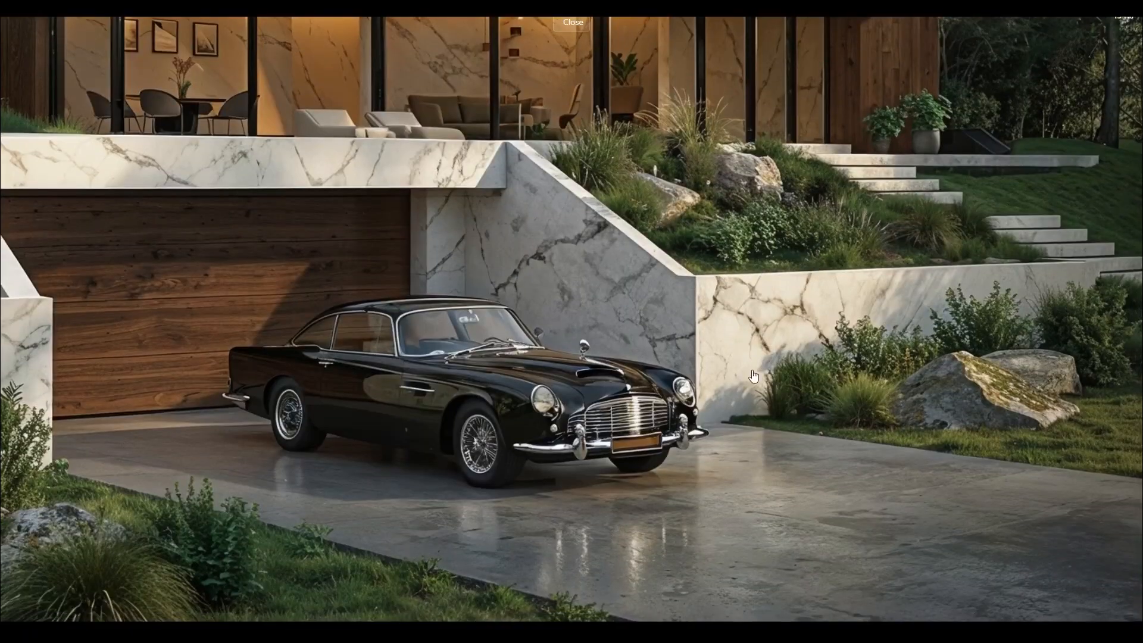
drag(400, 285, 434, 493)
drag(343, 191, 643, 578)
drag(416, 117, 416, 589)
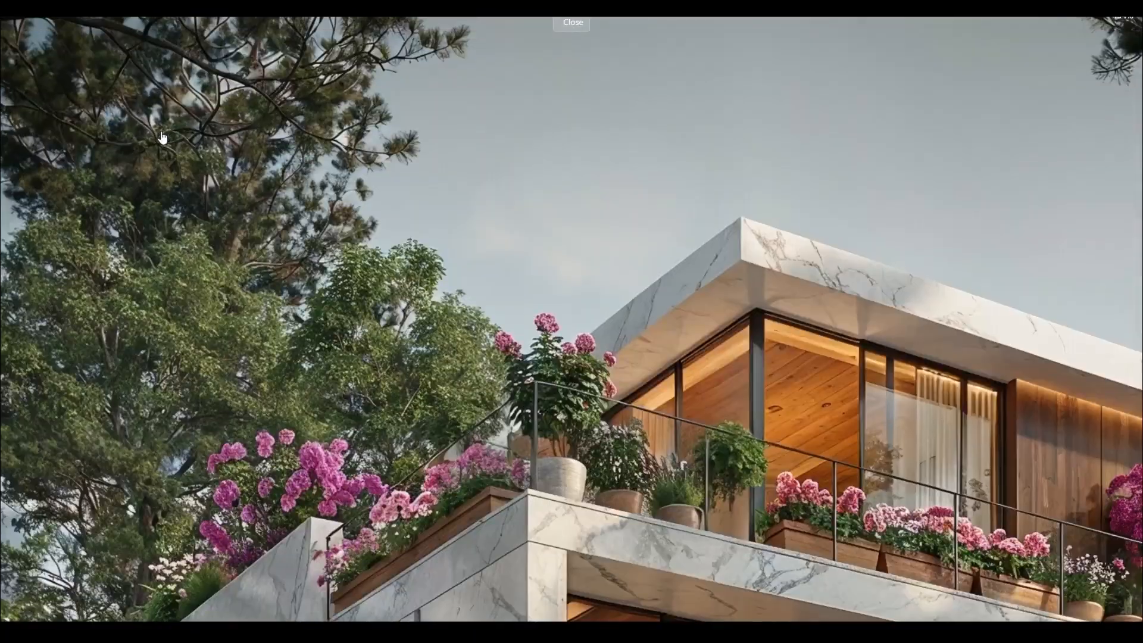
drag(262, 247, 245, 366)
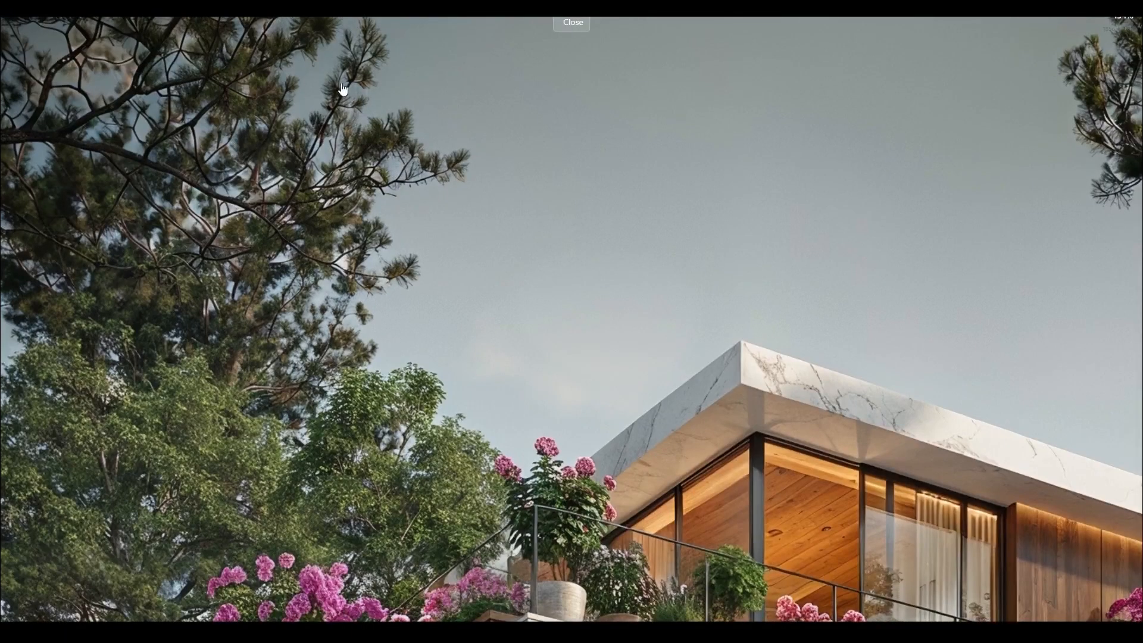
scroll(436, 113, down, 3)
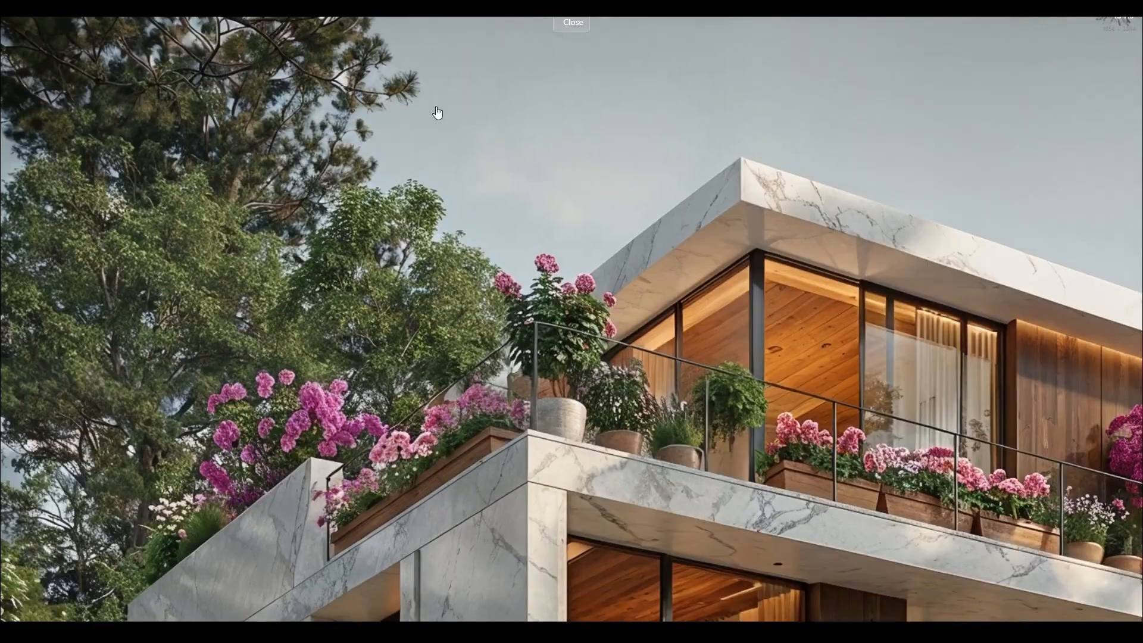
key(Escape)
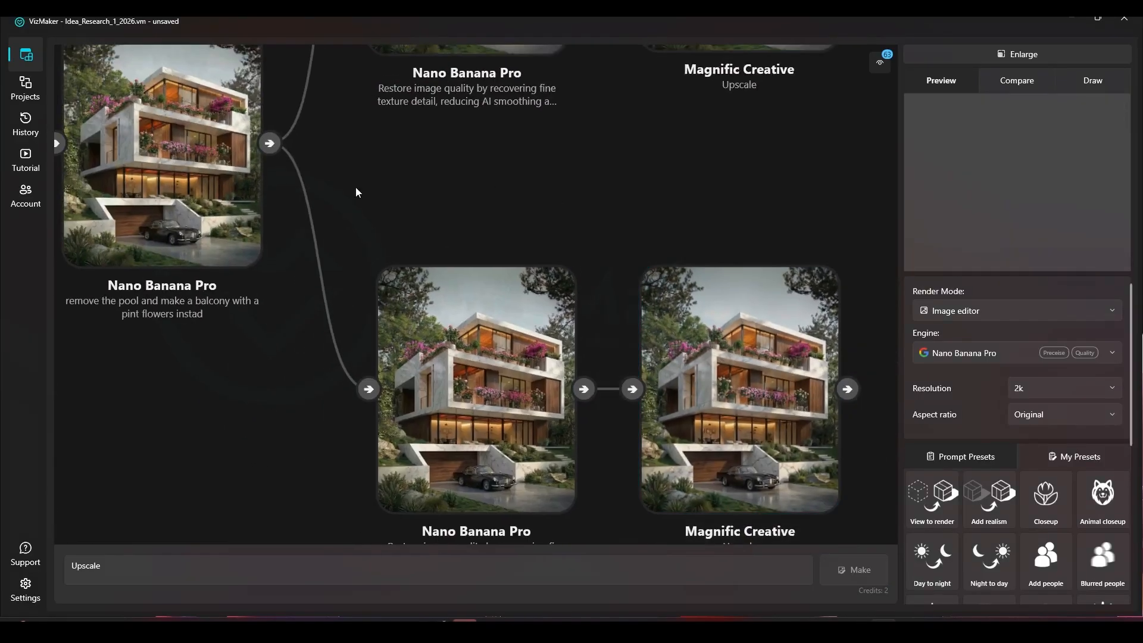
Go back to the start of the node graph and select the source image of the two-storey concrete house
scroll(356, 189, down, 5)
scroll(402, 223, down, 2)
drag(106, 189, 348, 241)
drag(247, 229, 485, 265)
scroll(293, 215, up, 5)
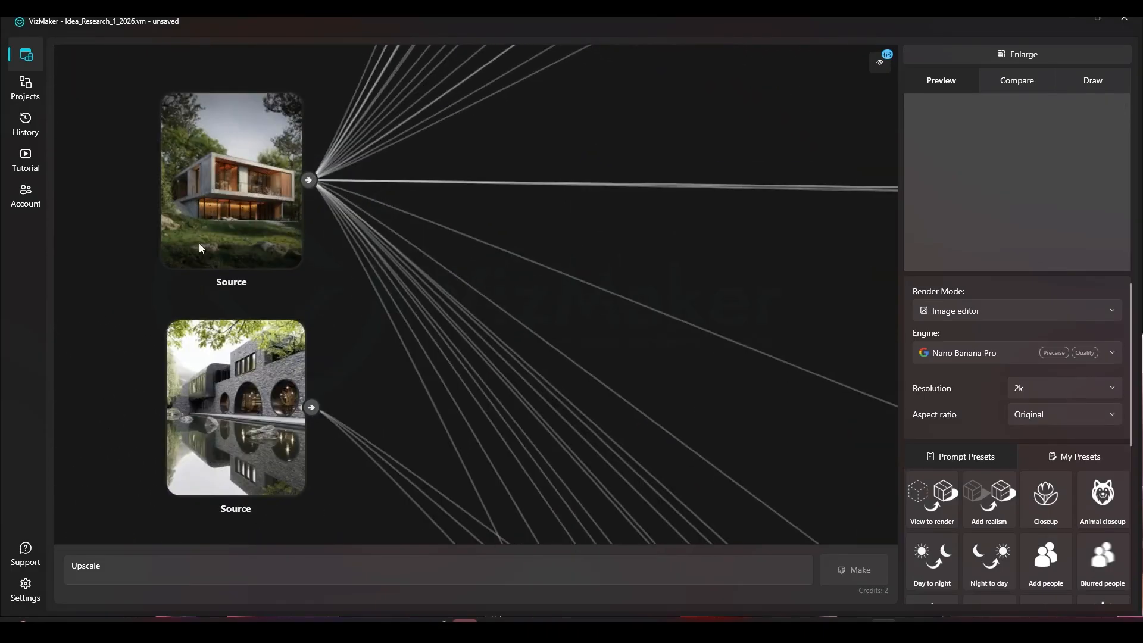
scroll(231, 159, up, 3)
click(241, 169)
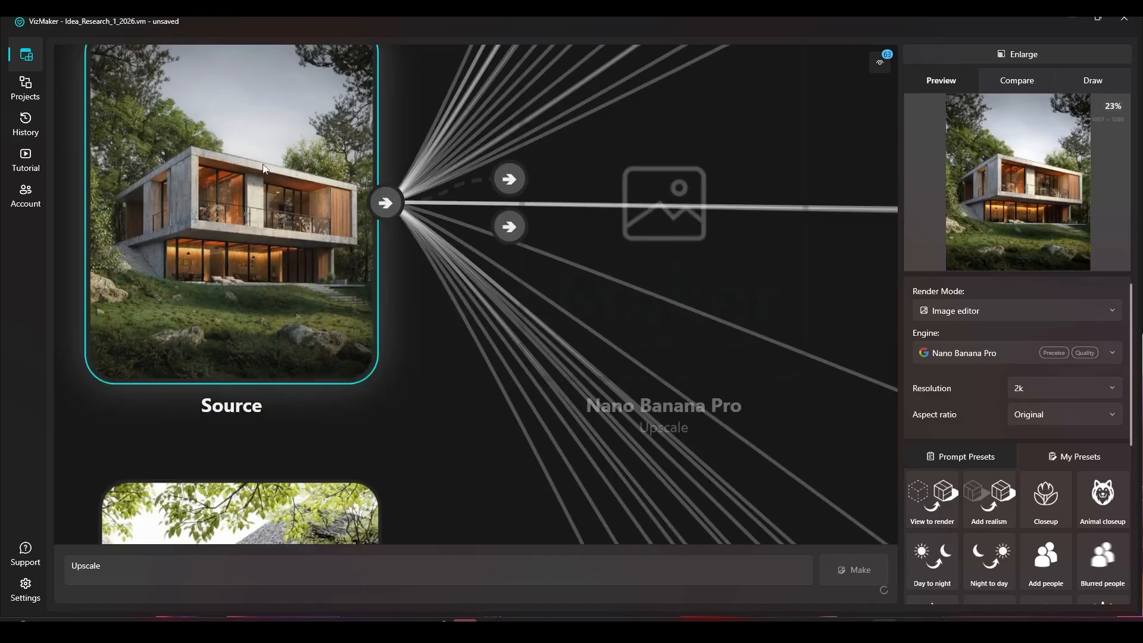
Review the Nano Banana Pro edits that add the glass infinity pool, the garage with a black car, and the extra floor
scroll(214, 181, down, 2)
drag(431, 270, 64, 145)
scroll(63, 145, down, 3)
scroll(712, 306, up, 5)
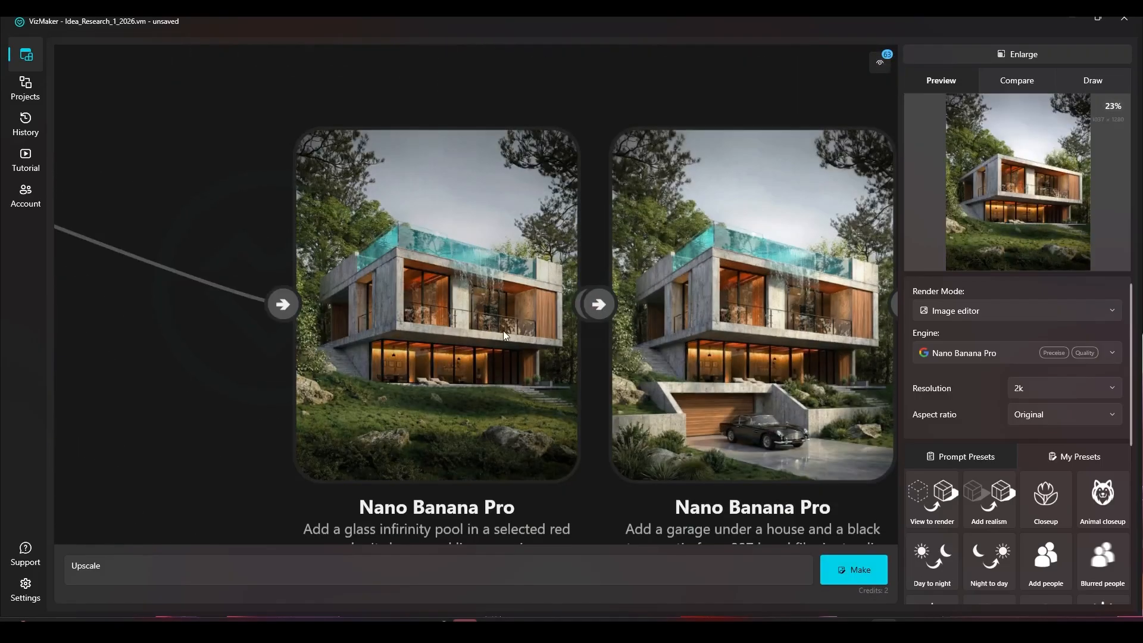
click(502, 331)
drag(556, 329, 414, 314)
drag(820, 320, 524, 308)
click(768, 294)
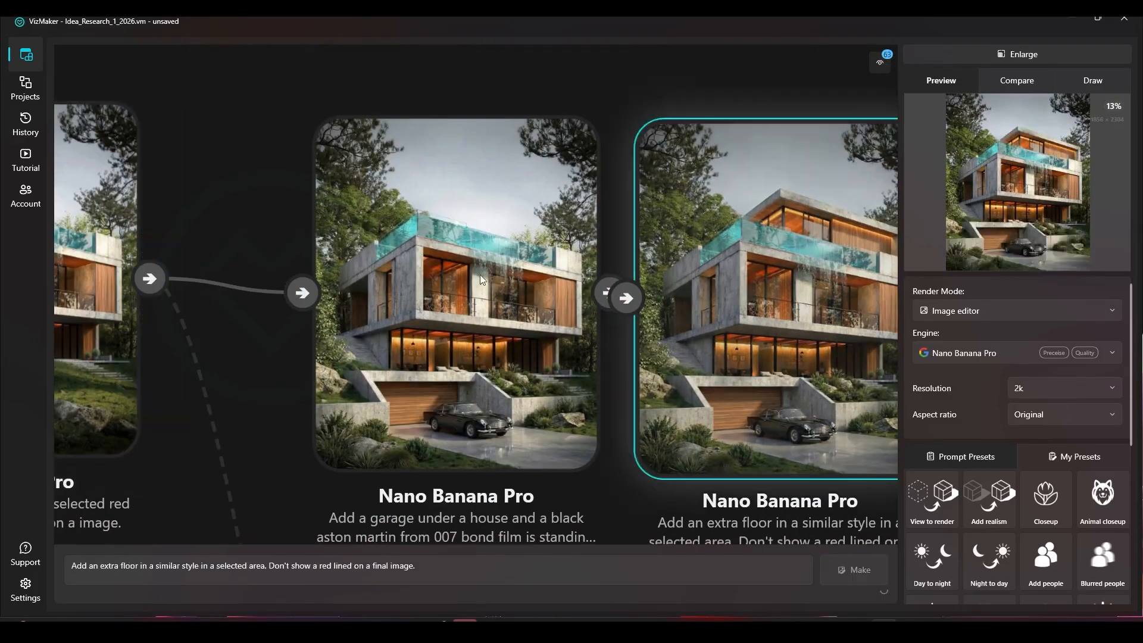
click(481, 281)
drag(749, 288, 280, 287)
click(481, 280)
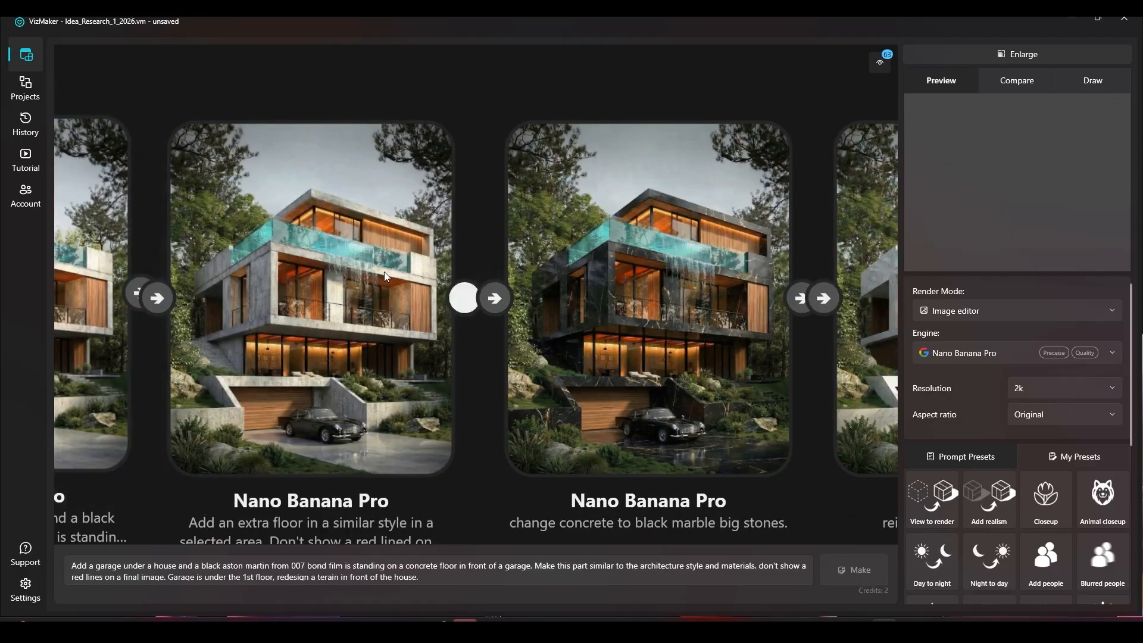
Review the black marble, reimagined materials and flower balcony edits, selecting the flower balcony render to compare it with its predecessor
scroll(386, 277, down, 2)
click(559, 267)
click(736, 324)
drag(736, 323, 107, 319)
click(416, 274)
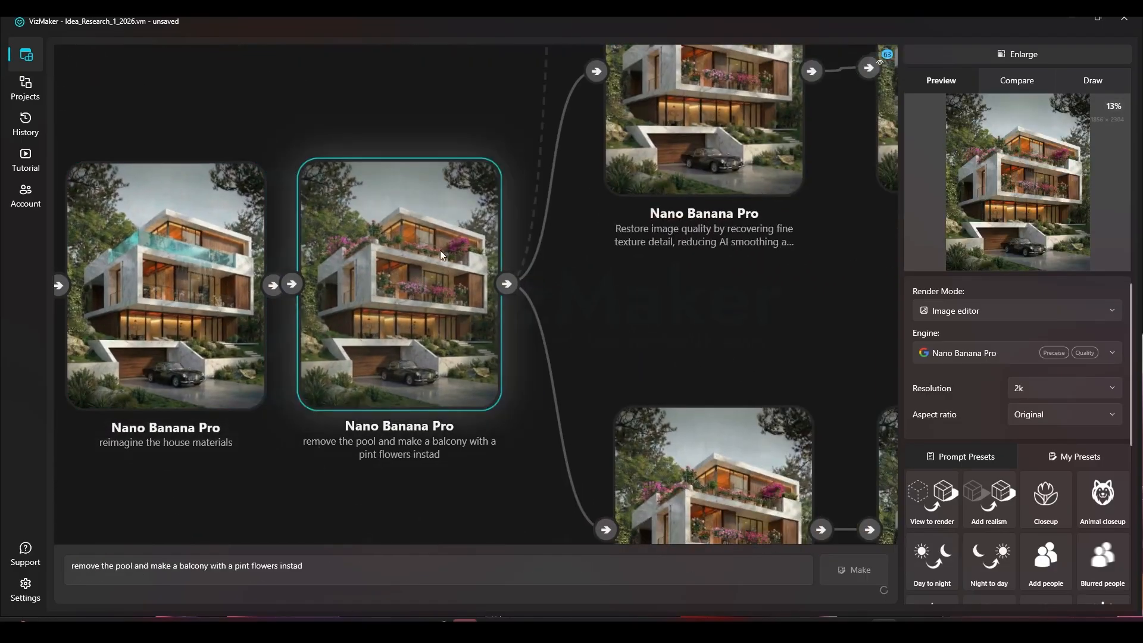
scroll(441, 254, up, 3)
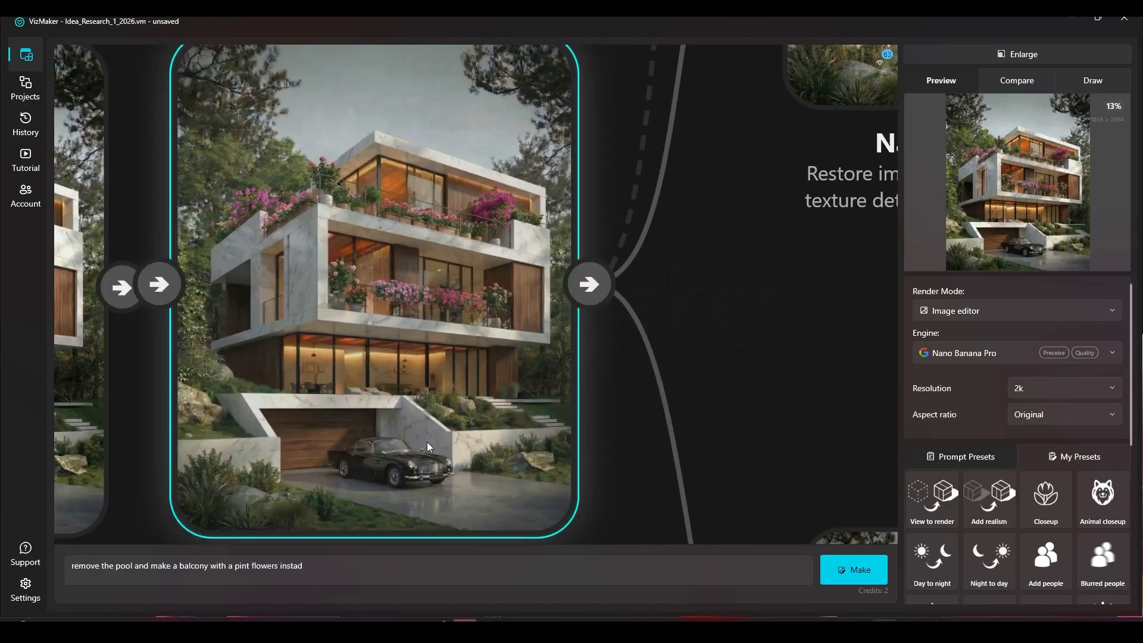
drag(268, 403, 697, 349)
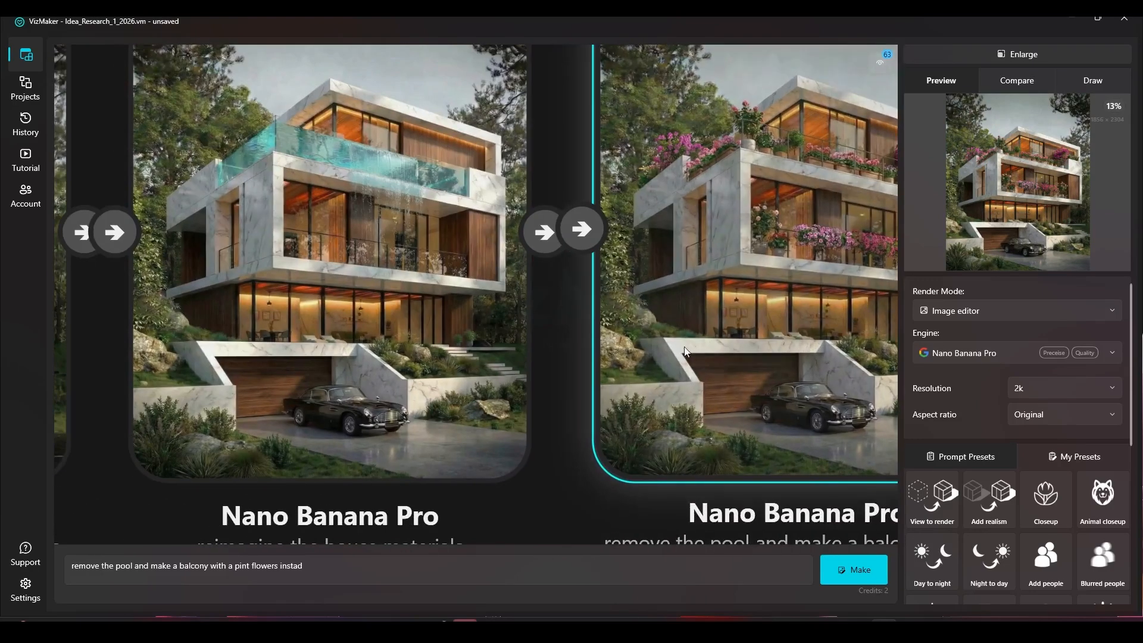
scroll(440, 350, down, 2)
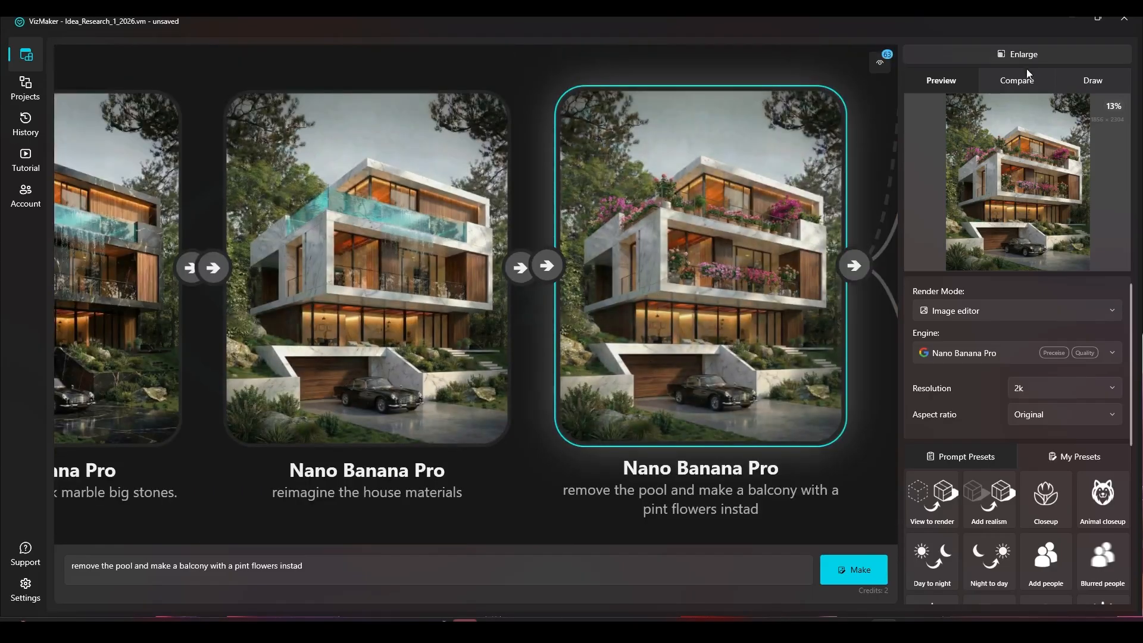
Open the selected flower balcony render at full size and check the overall quality of its trees and facade
click(1006, 211)
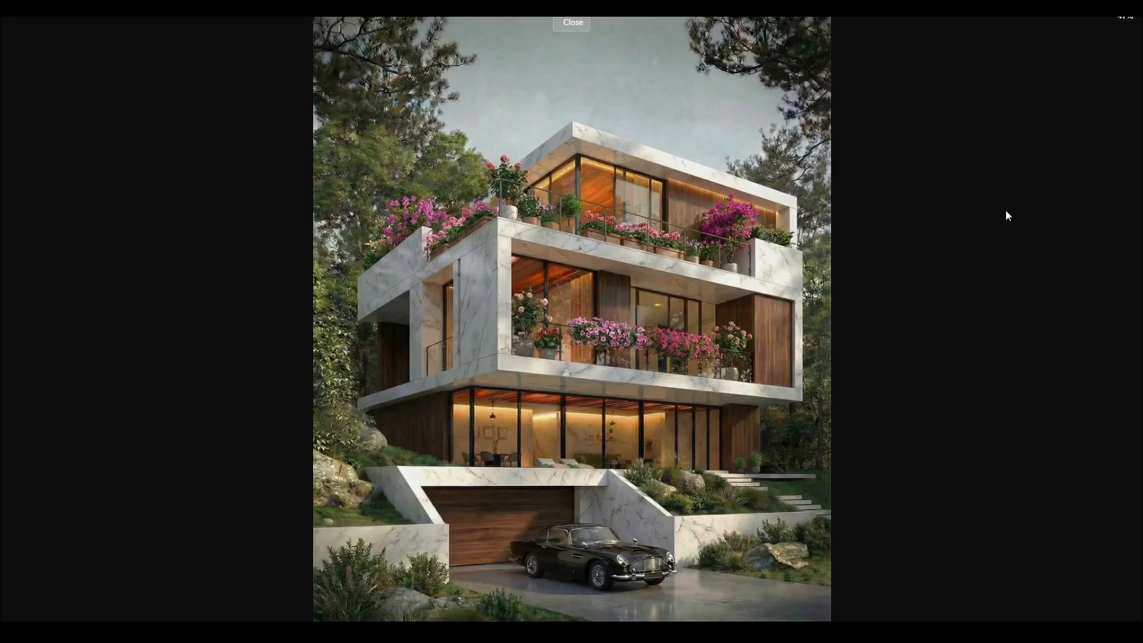
scroll(421, 280, up, 3)
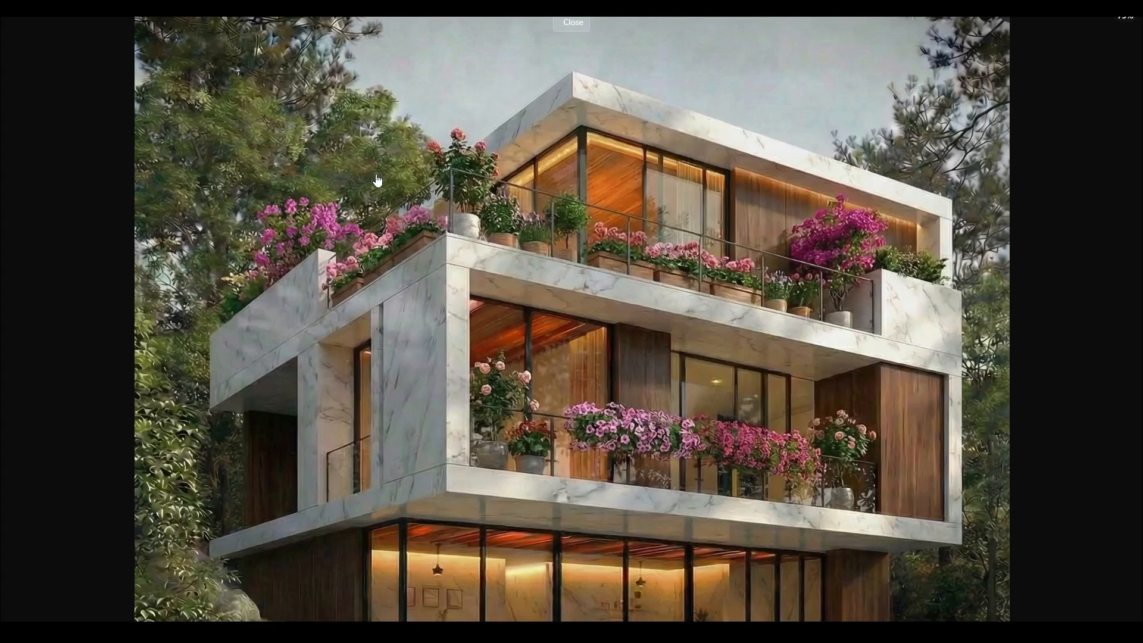
scroll(377, 181, down, 4)
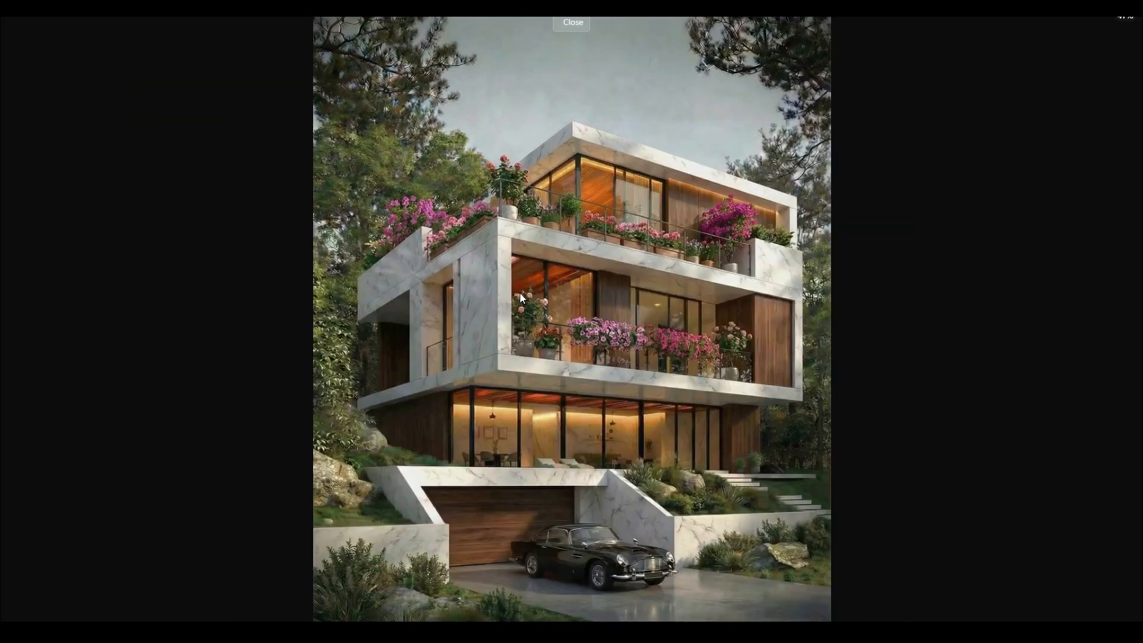
key(Escape)
Enlarge the flower balcony render again to inspect its sky and roof terrace, and check its pixel resolution in the preview
scroll(618, 249, down, 2)
drag(741, 265, 432, 303)
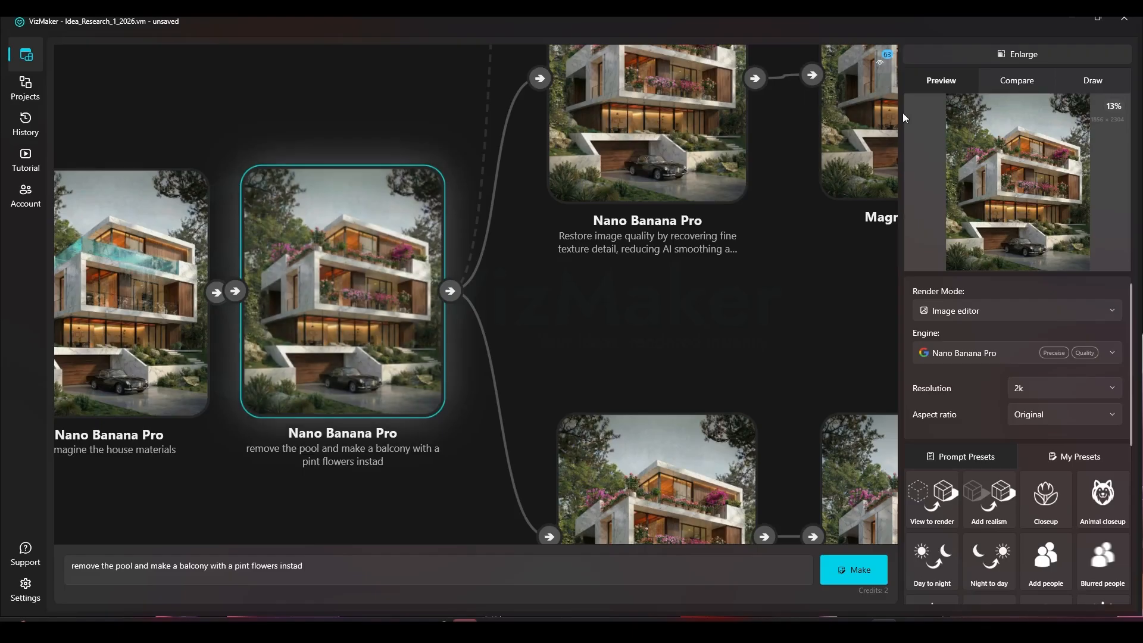
click(980, 158)
scroll(602, 44, up, 3)
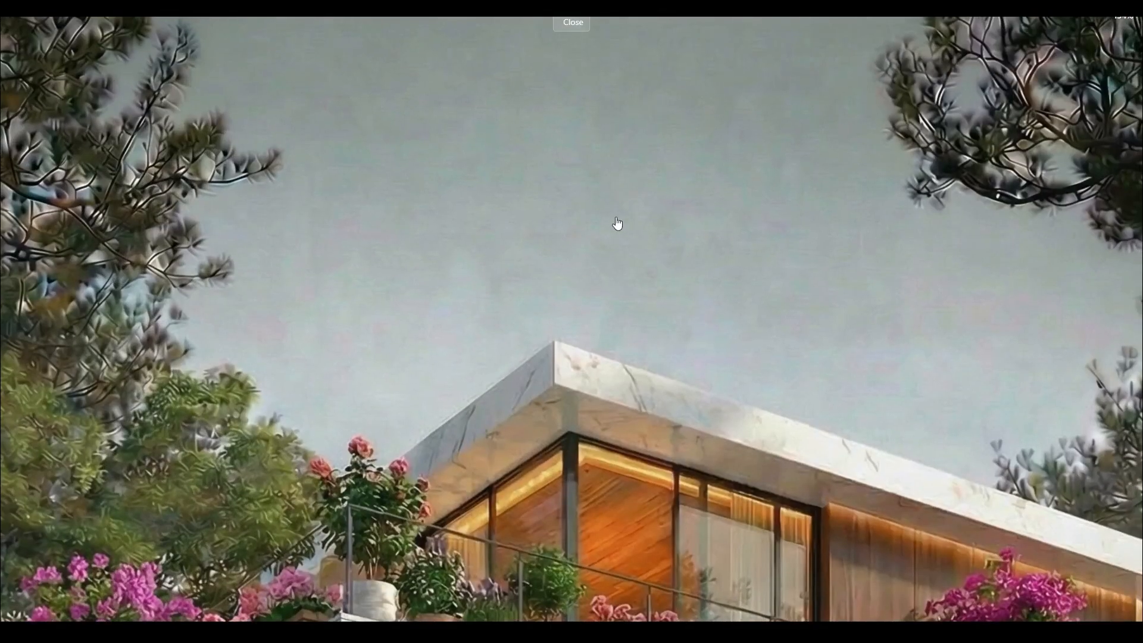
drag(869, 212, 453, 190)
drag(497, 387, 430, 147)
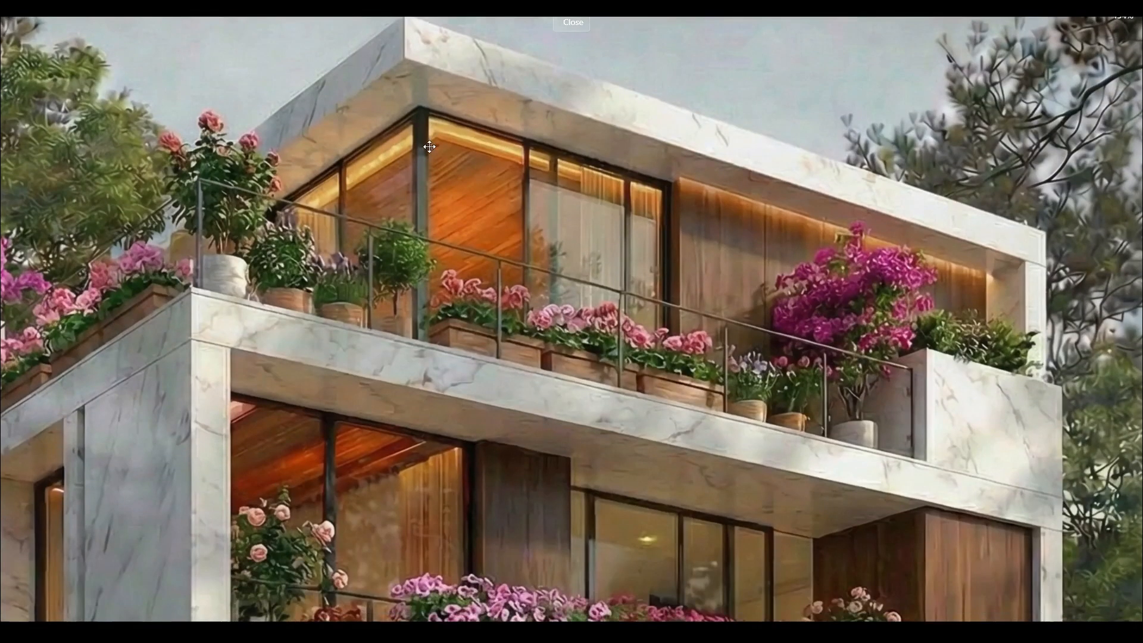
key(Escape)
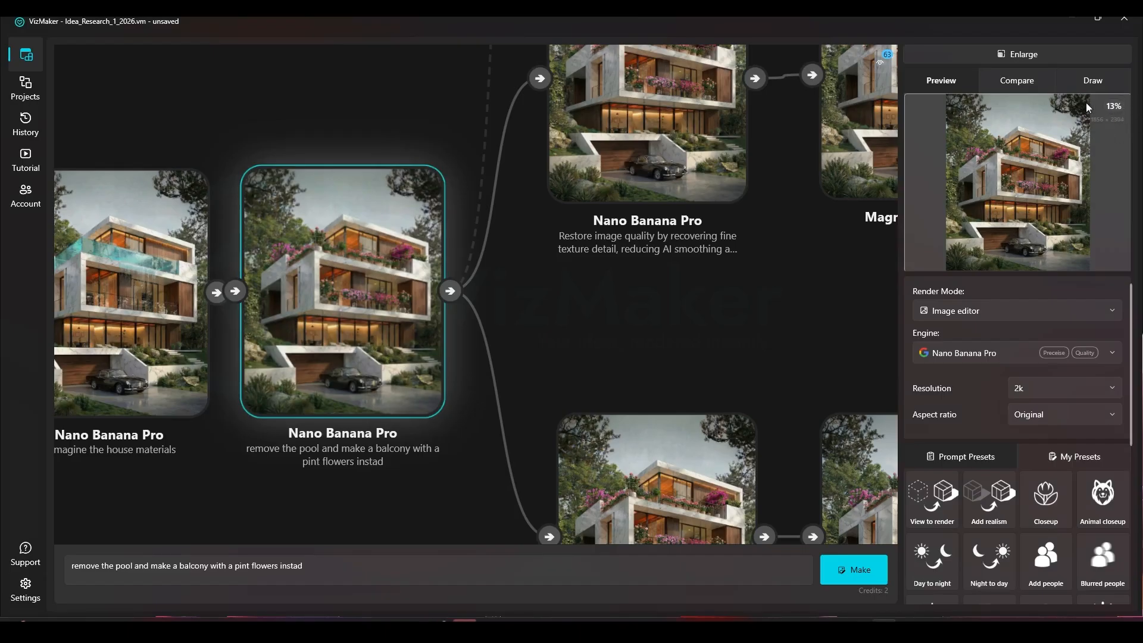
click(1115, 85)
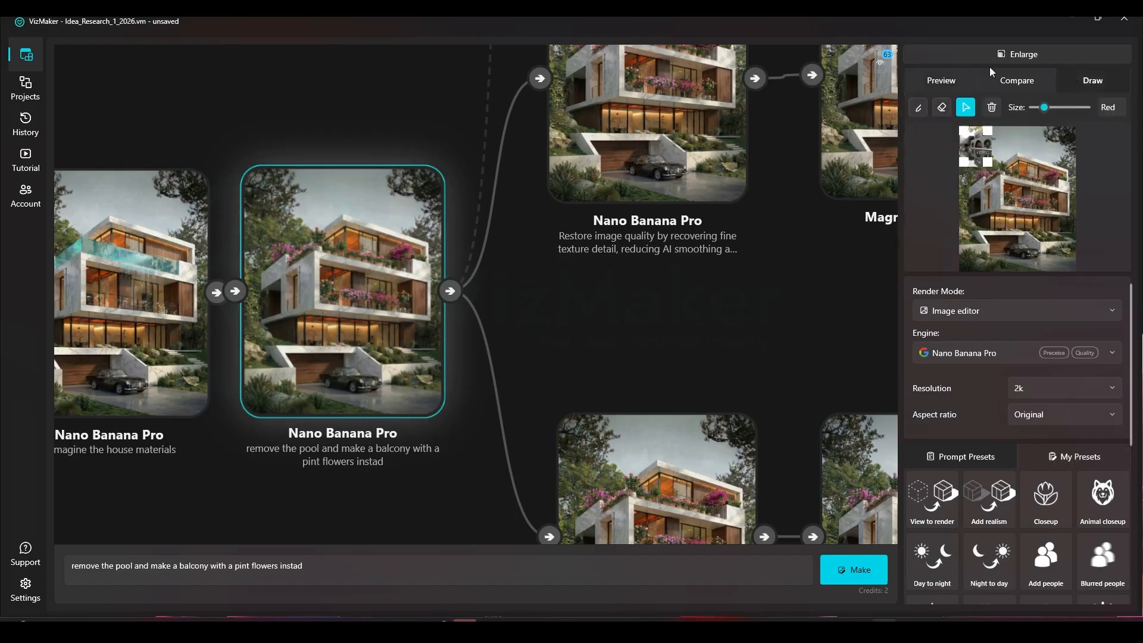
click(942, 80)
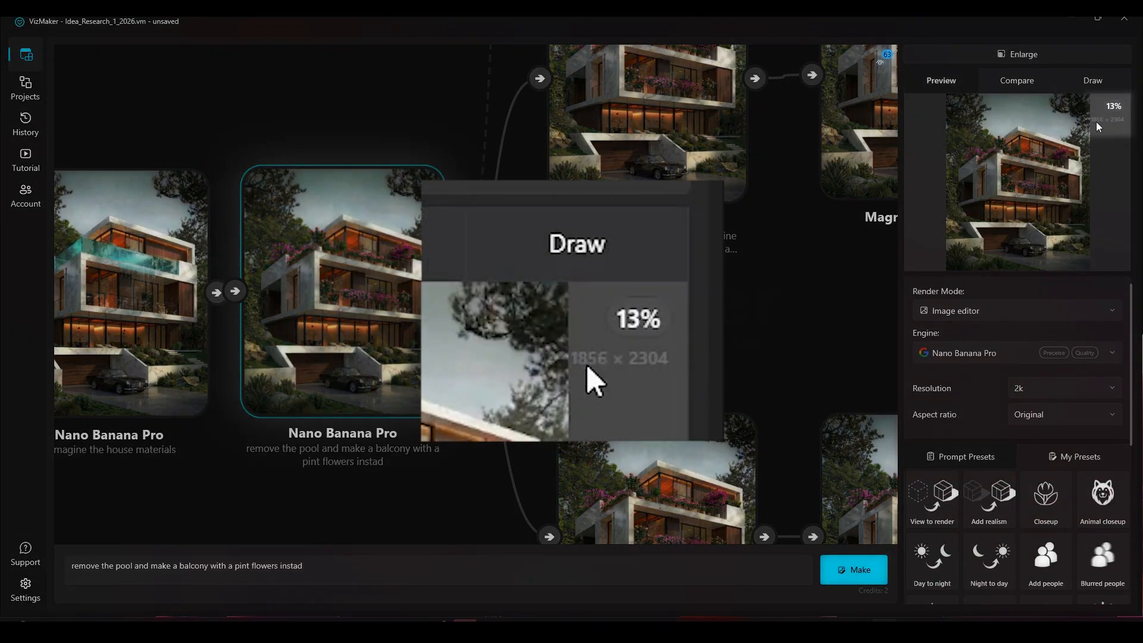
Select the upper-branch Nano Banana Pro node that restores image quality to show its full prompt
drag(744, 232, 635, 315)
drag(749, 316, 626, 391)
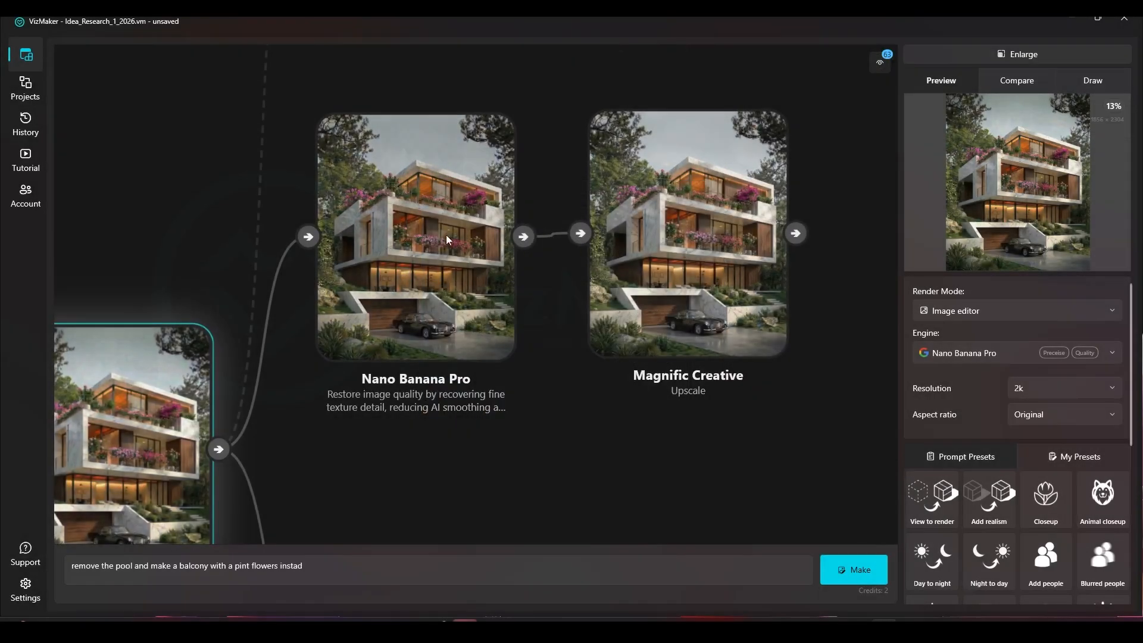
drag(405, 337, 518, 186)
click(502, 359)
scroll(639, 308, down, 3)
drag(664, 301, 559, 292)
scroll(602, 296, down, 3)
scroll(533, 295, up, 4)
drag(576, 231, 390, 378)
mouse_move(650, 243)
mouse_down()
mouse_move(662, 246)
mouse_move(656, 256)
mouse_up()
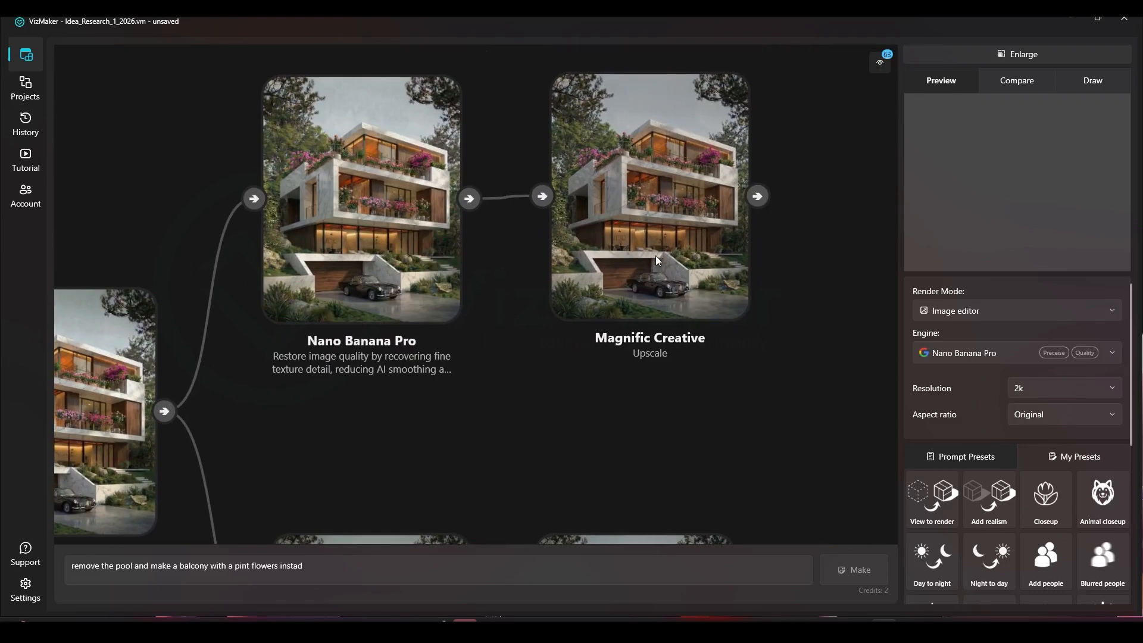
click(388, 249)
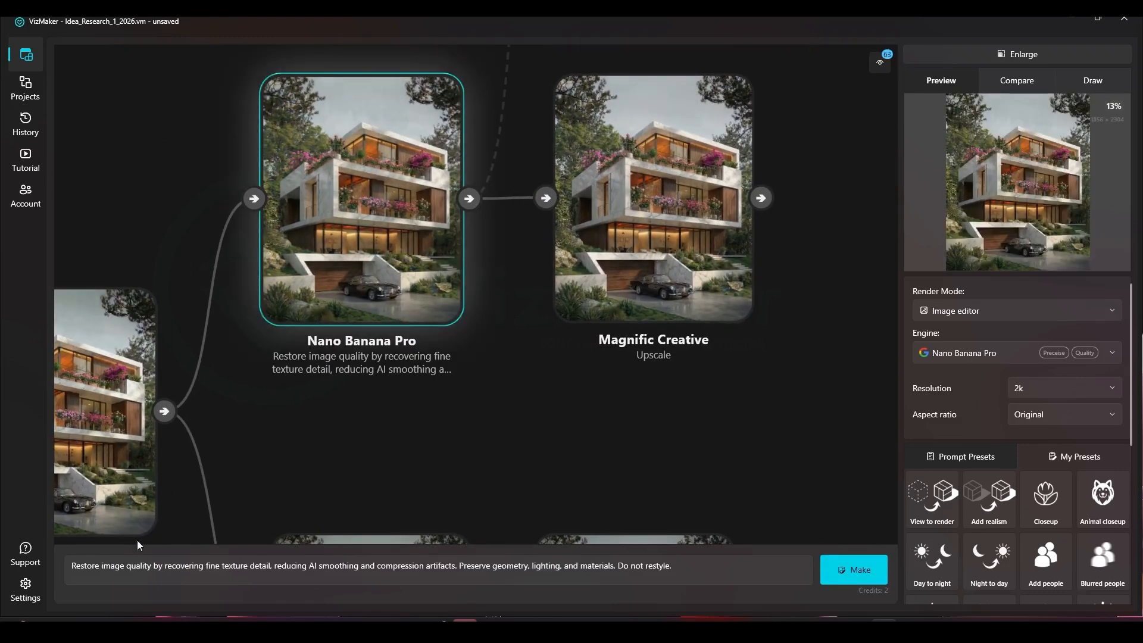
Read through the restoration prompt on fine texture detail, AI smoothing, compression artifacts and preserved geometry, lighting and materials in its expanded view
drag(88, 567, 225, 564)
click(267, 568)
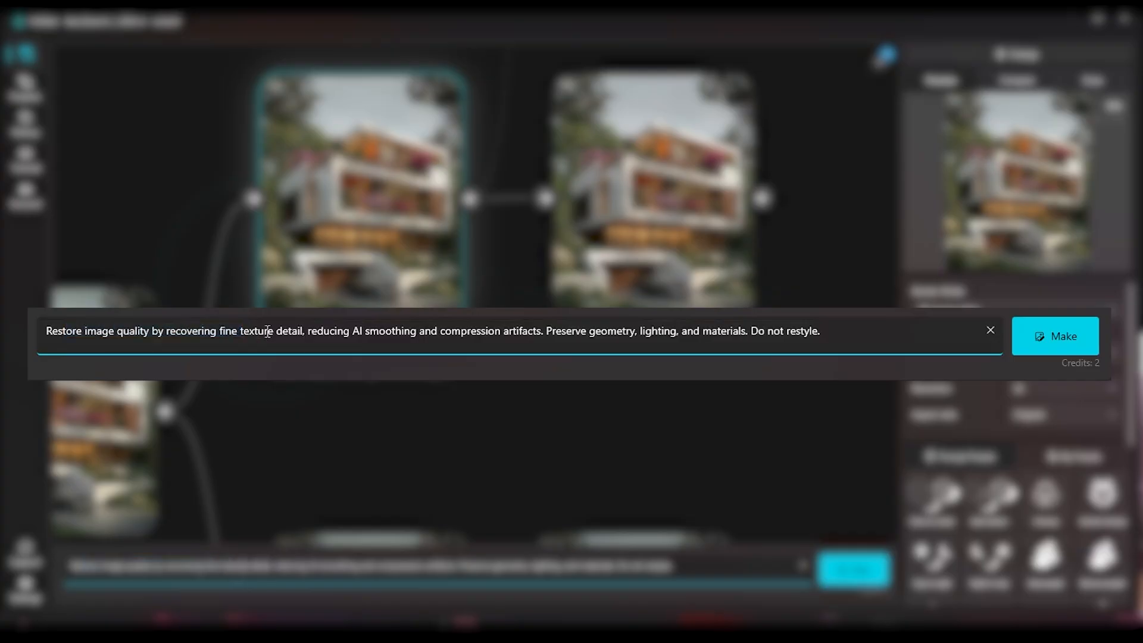
drag(306, 331, 617, 331)
drag(712, 331, 731, 331)
click(842, 335)
Set the flower balcony render as Compare A and the upper-branch quality-restored render as Compare B
drag(113, 382, 170, 363)
right_click(171, 364)
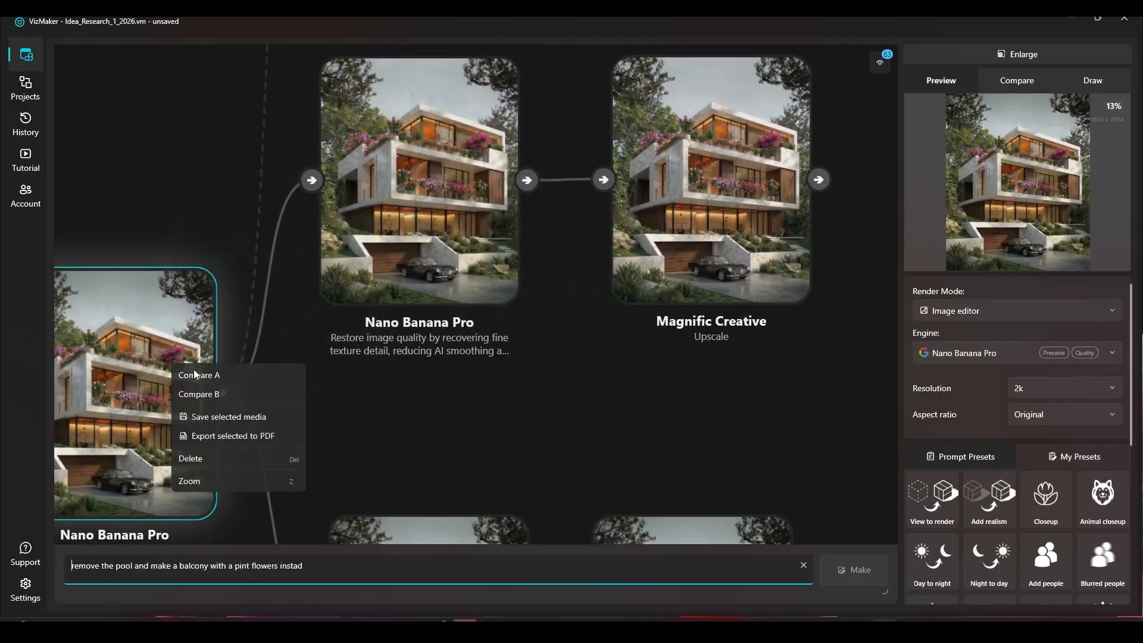
click(201, 381)
right_click(414, 238)
click(438, 269)
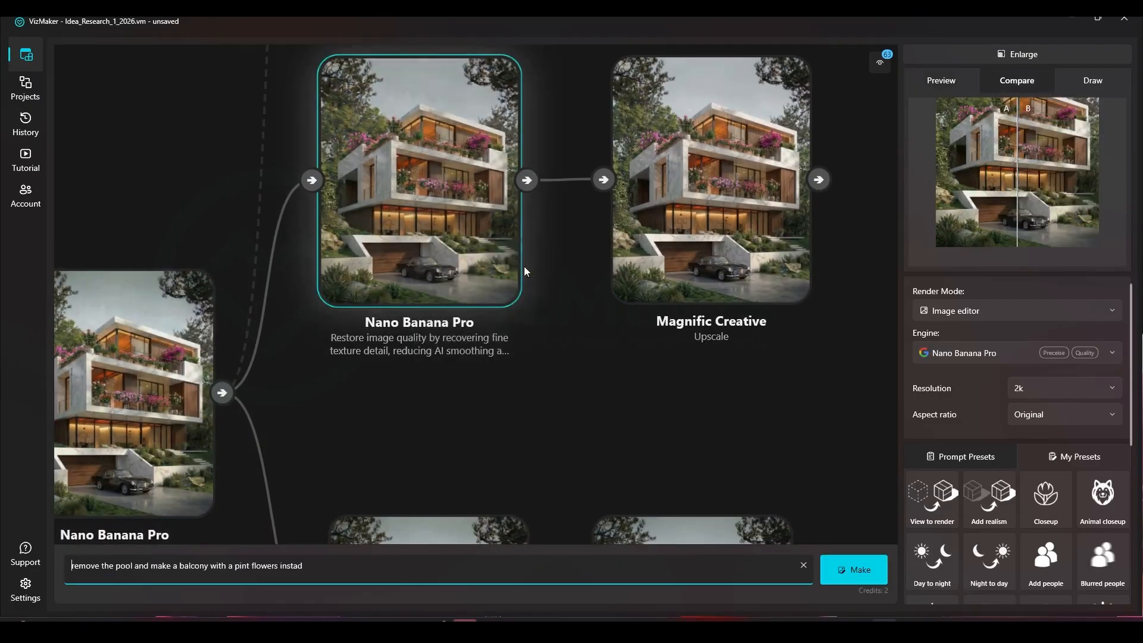
Compare the flower balcony and restored renders at enlarged size, checking the foliage, marble facade and balcony, and return to the node graph
click(995, 55)
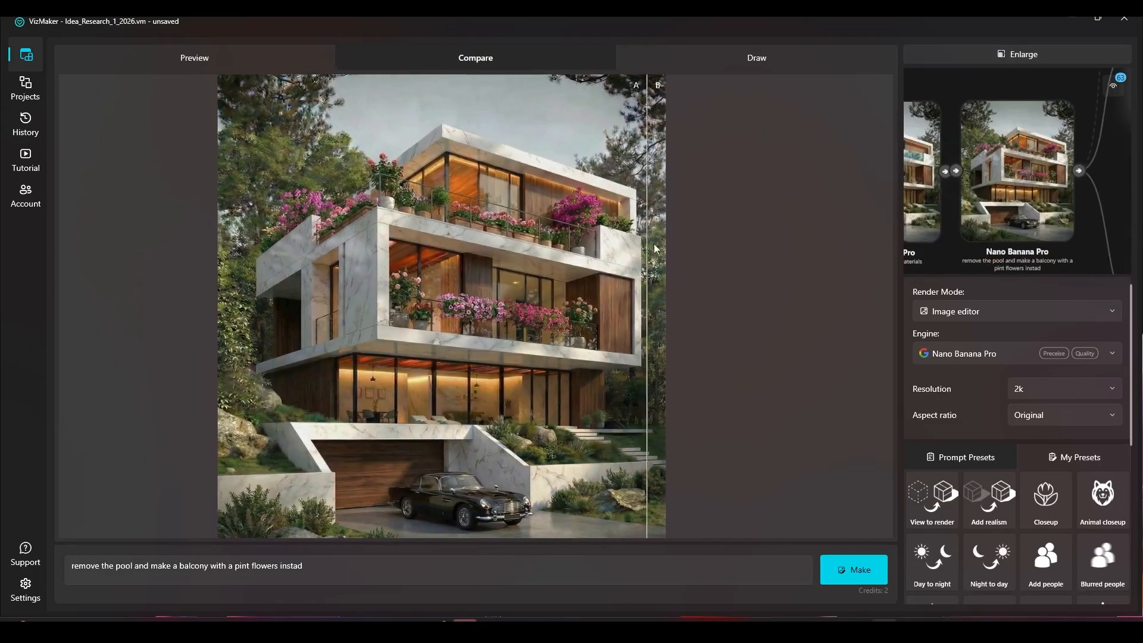
scroll(512, 209, up, 5)
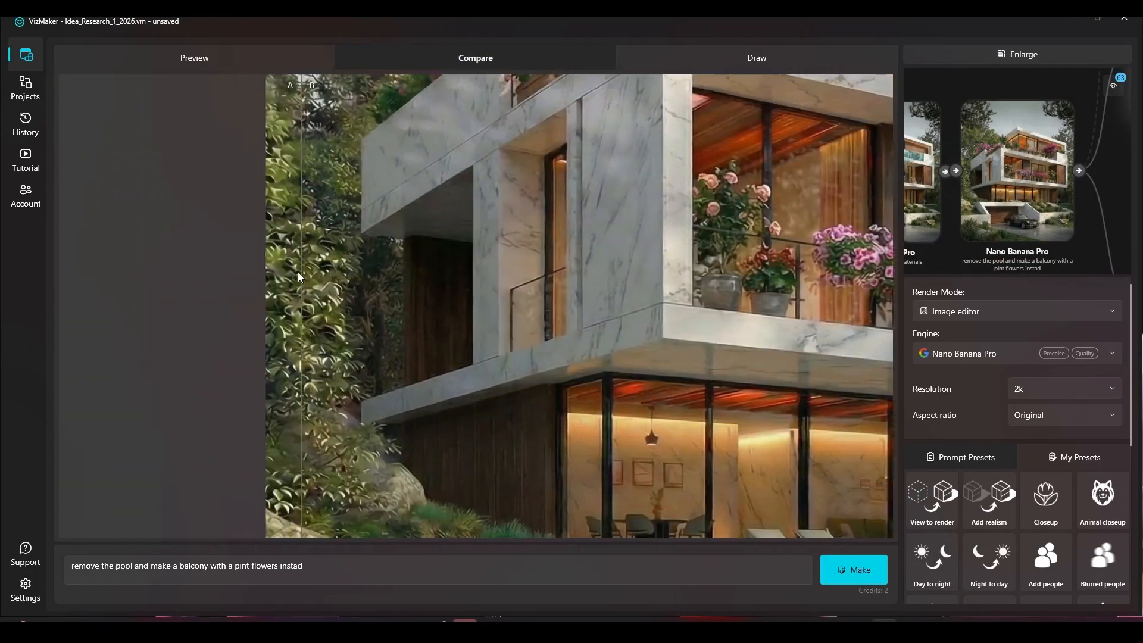
scroll(353, 292, down, 4)
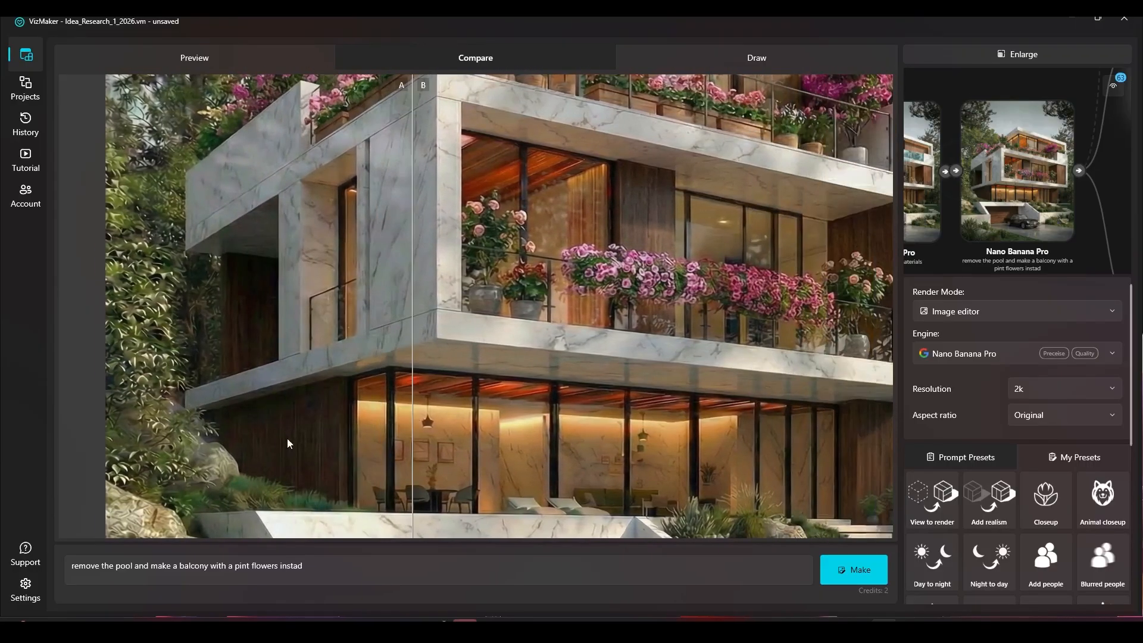
scroll(286, 438, up, 3)
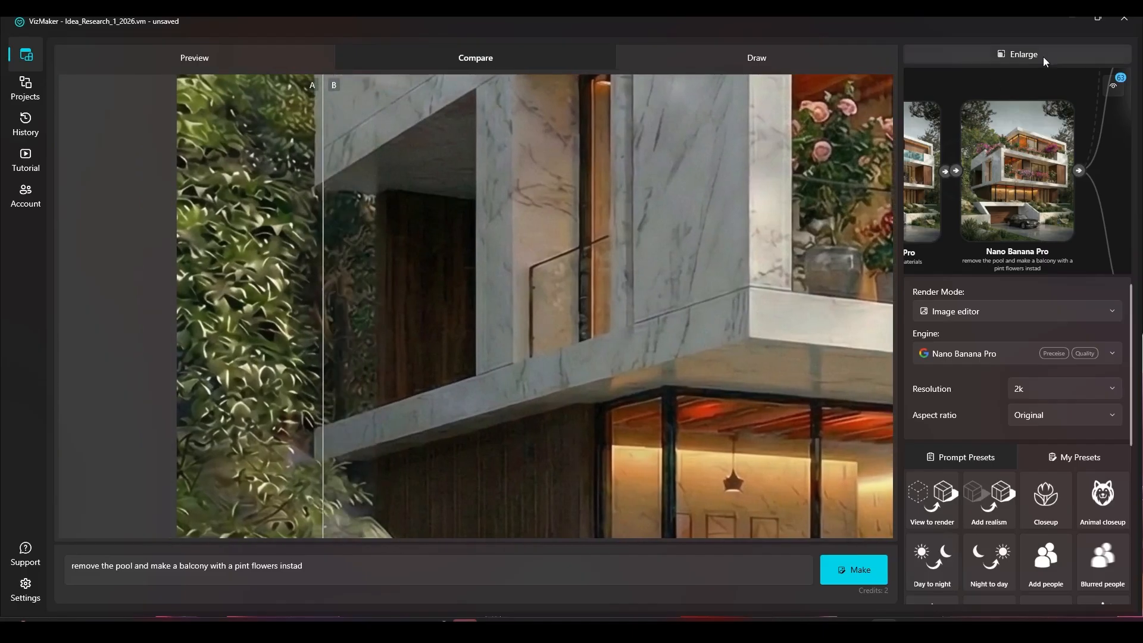
click(1044, 56)
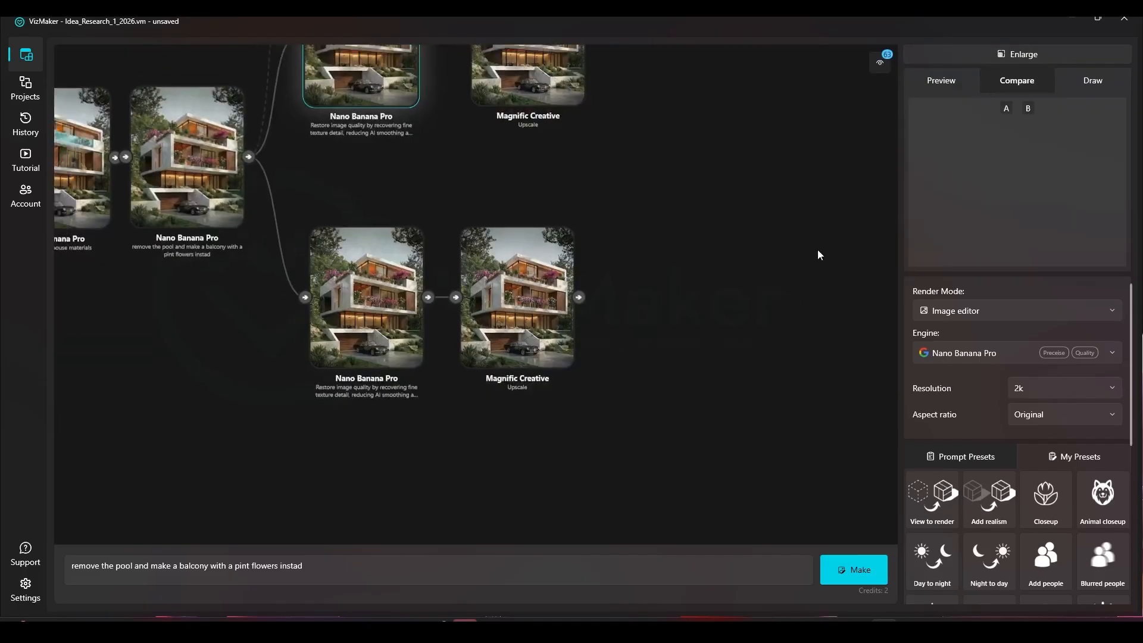
Select the upper-branch Magnific Creative upscale node and look at its render up close
click(642, 216)
scroll(642, 216, up, 4)
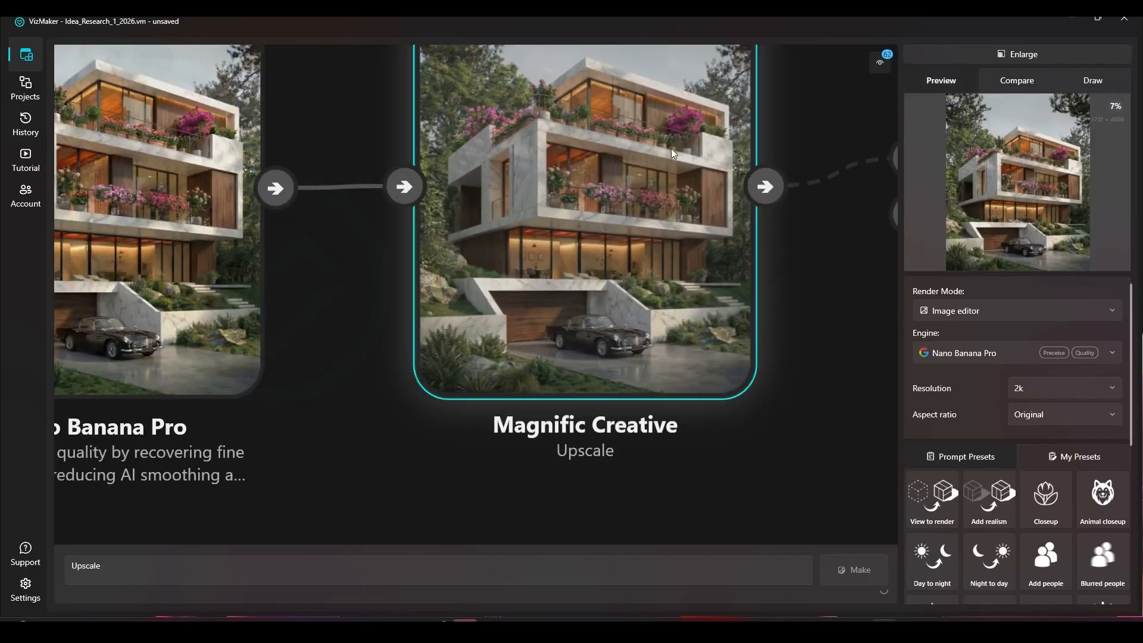
drag(593, 185, 467, 237)
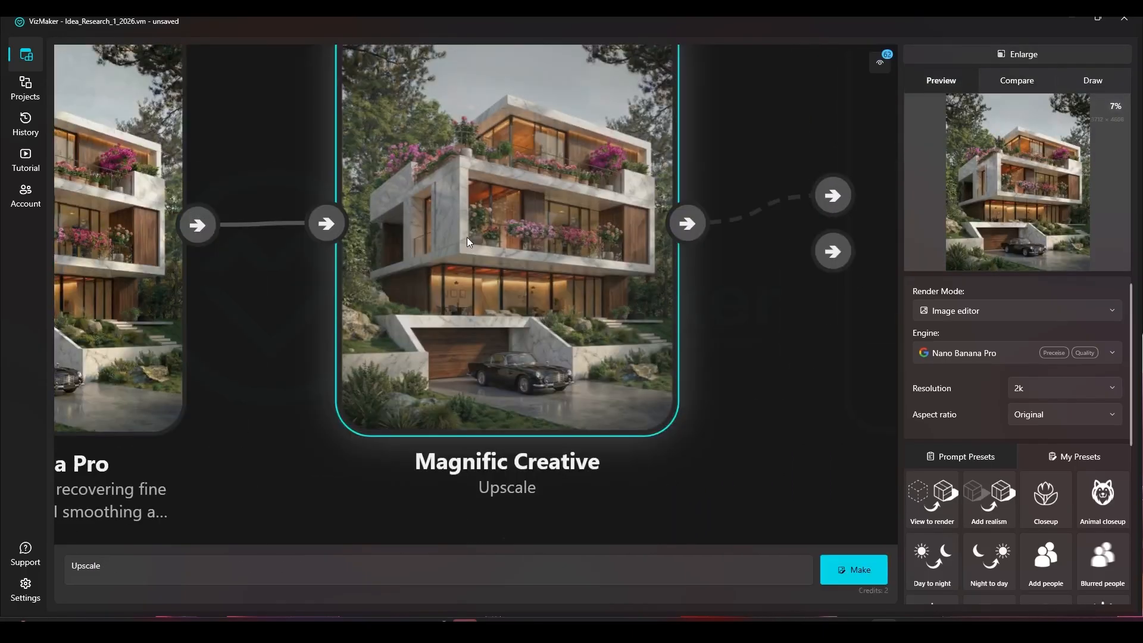
scroll(466, 237, down, 5)
Set the flower balcony render as Compare A and the upper-branch Magnific Creative upscale as Compare B
click(163, 337)
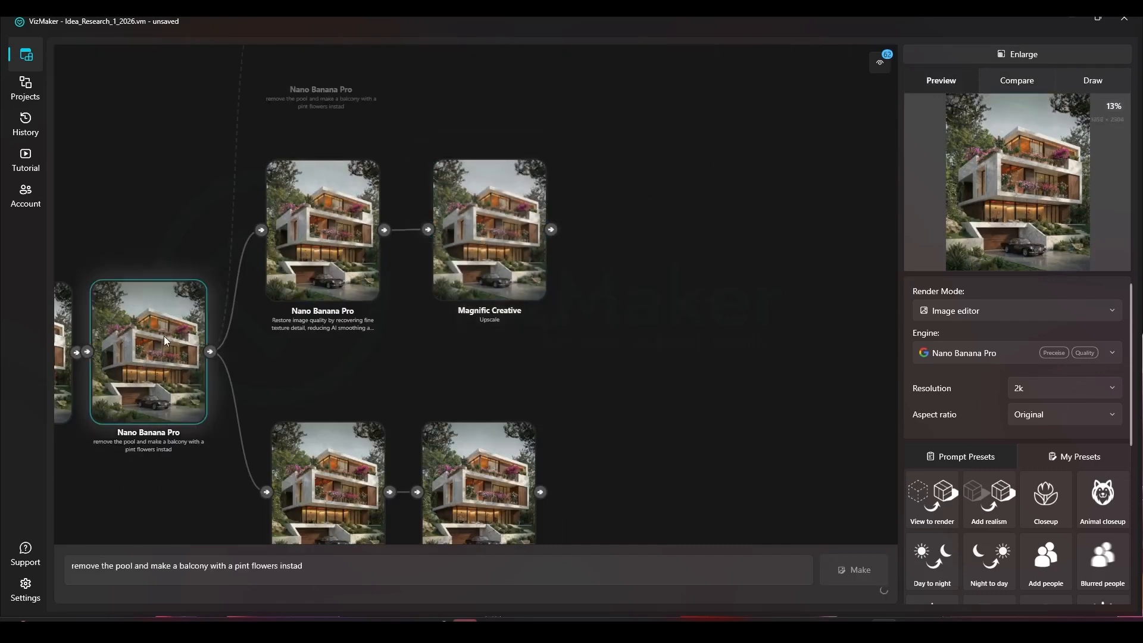
right_click(127, 348)
click(145, 360)
click(502, 242)
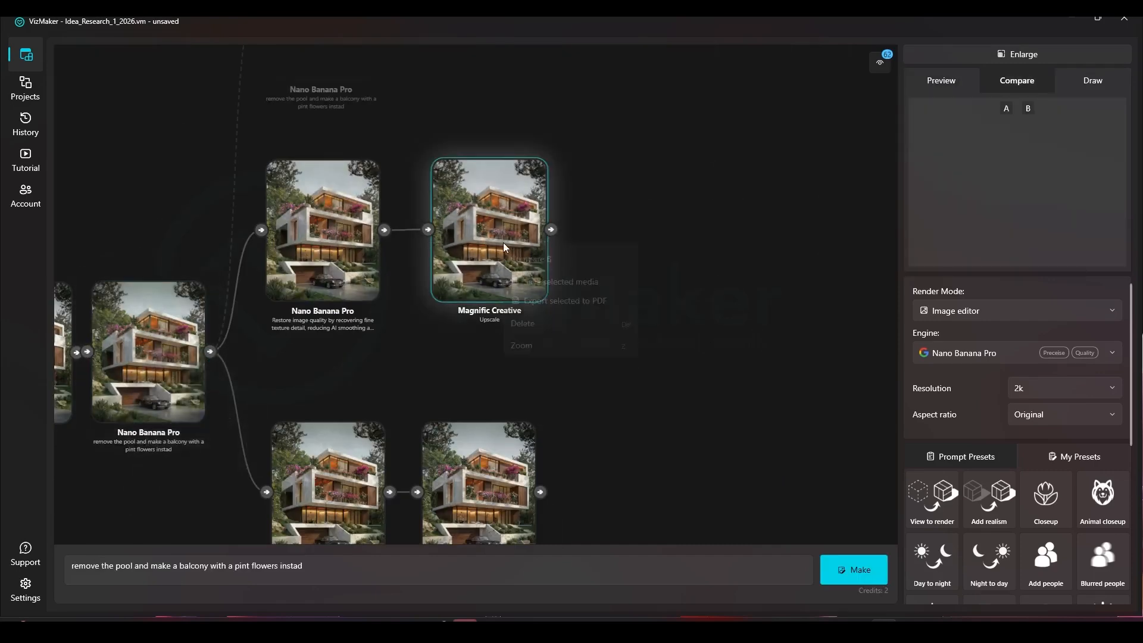
right_click(503, 244)
click(536, 274)
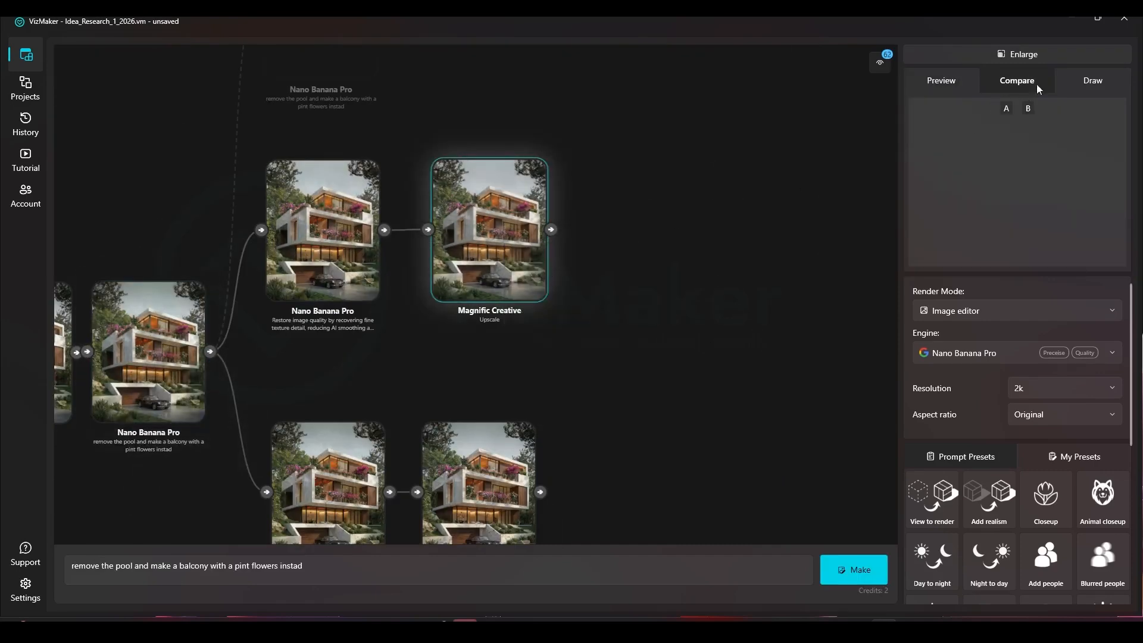
Enlarge the comparison and sweep the divider across the climbing foliage and marble walls to examine the upscaled detail
click(1046, 52)
scroll(465, 333, down, 2)
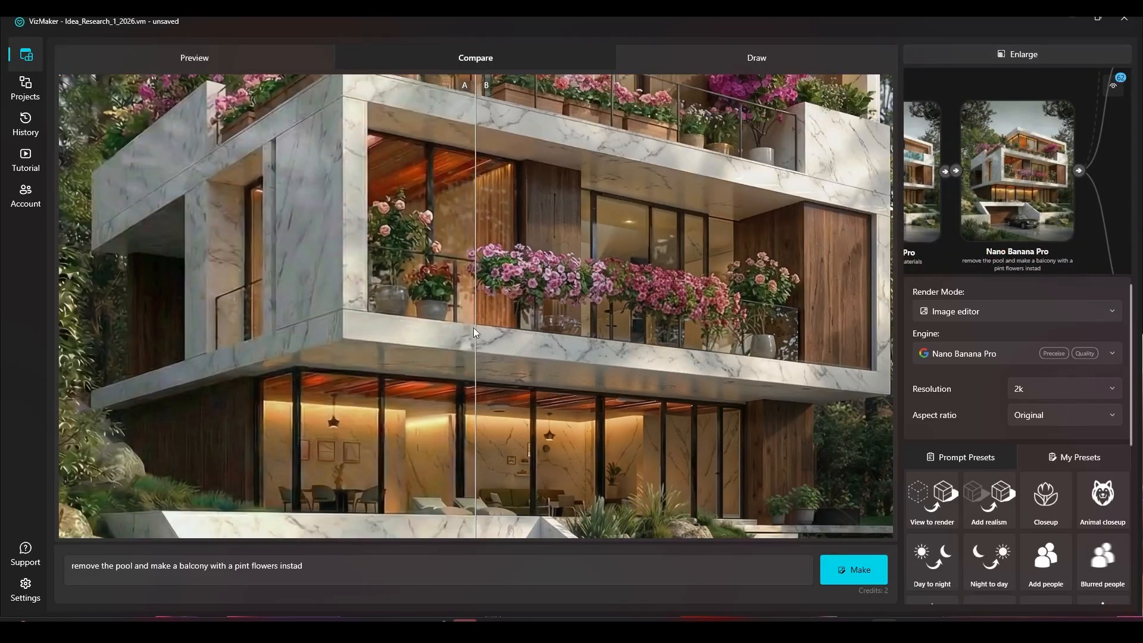
scroll(509, 251, up, 2)
drag(508, 251, 333, 258)
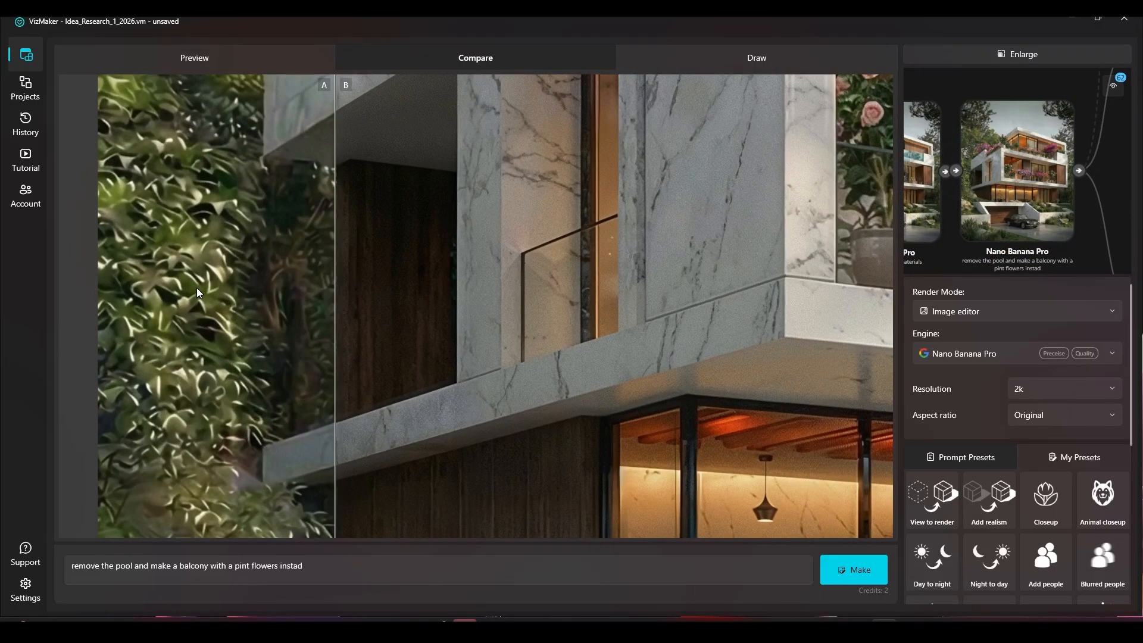
drag(196, 286, 421, 286)
scroll(422, 286, down, 5)
scroll(406, 225, up, 4)
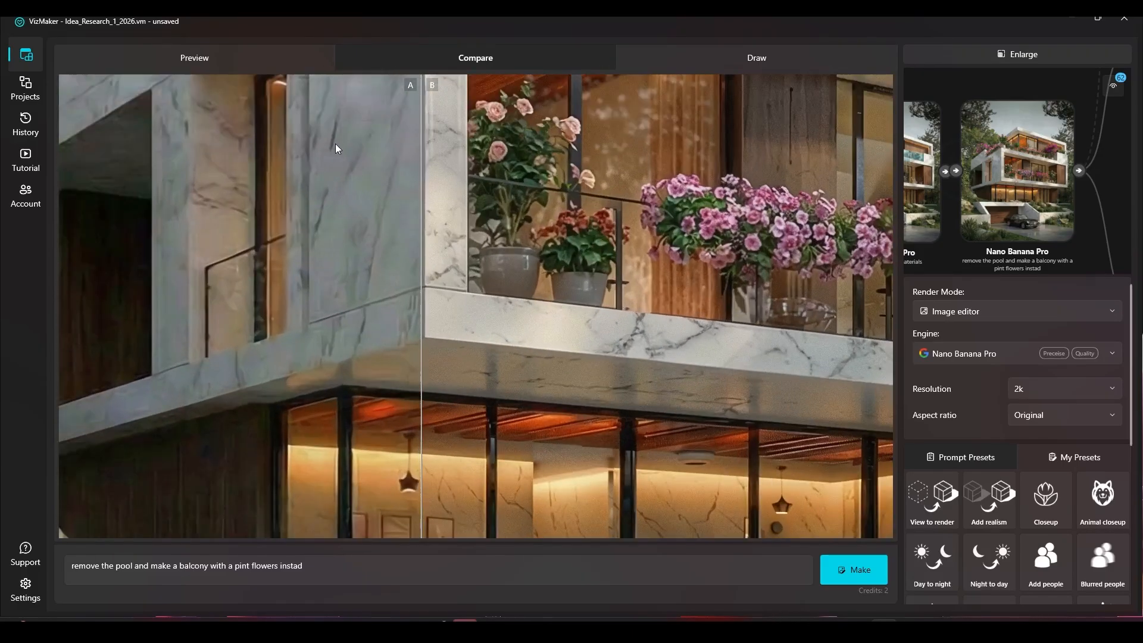
Compare the marble texture, lower facade and hillside rocks by shifting the divider until the upscaled version fills the house
drag(418, 172, 381, 169)
scroll(513, 242, down, 3)
mouse_move(382, 339)
mouse_down()
mouse_move(409, 338)
mouse_move(394, 355)
mouse_up()
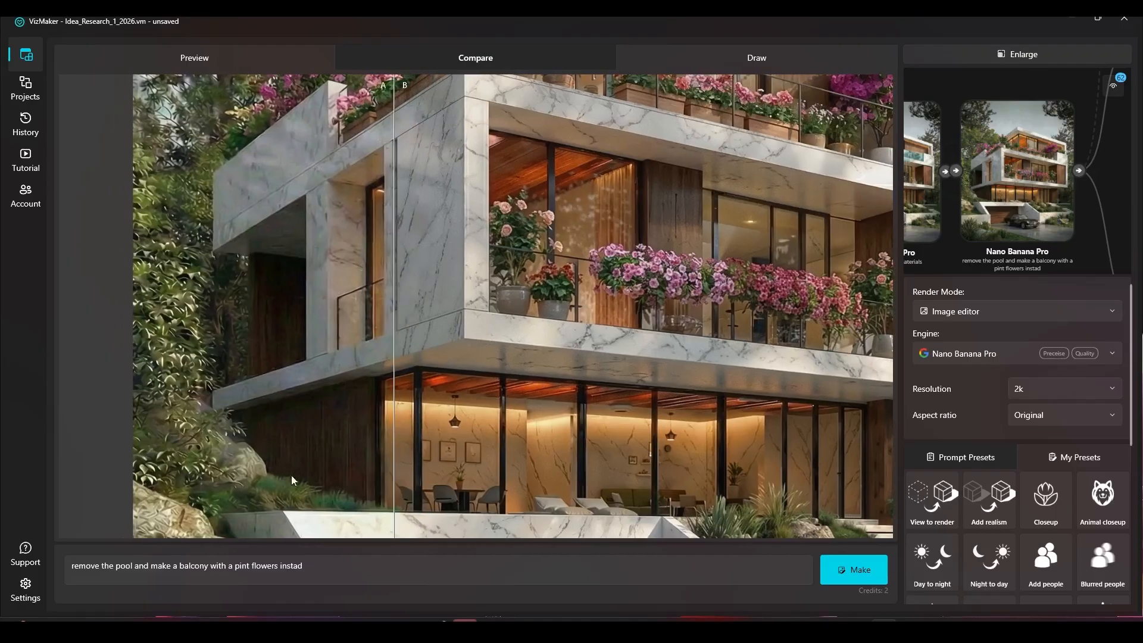
scroll(253, 485, up, 2)
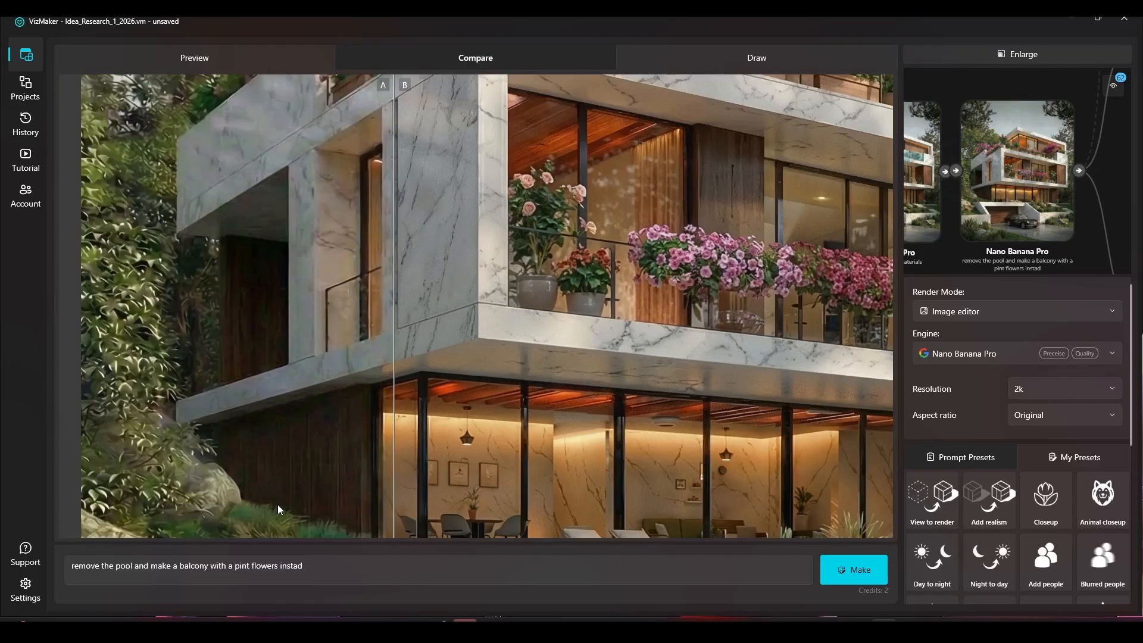
scroll(361, 384, down, 2)
drag(356, 485, 294, 481)
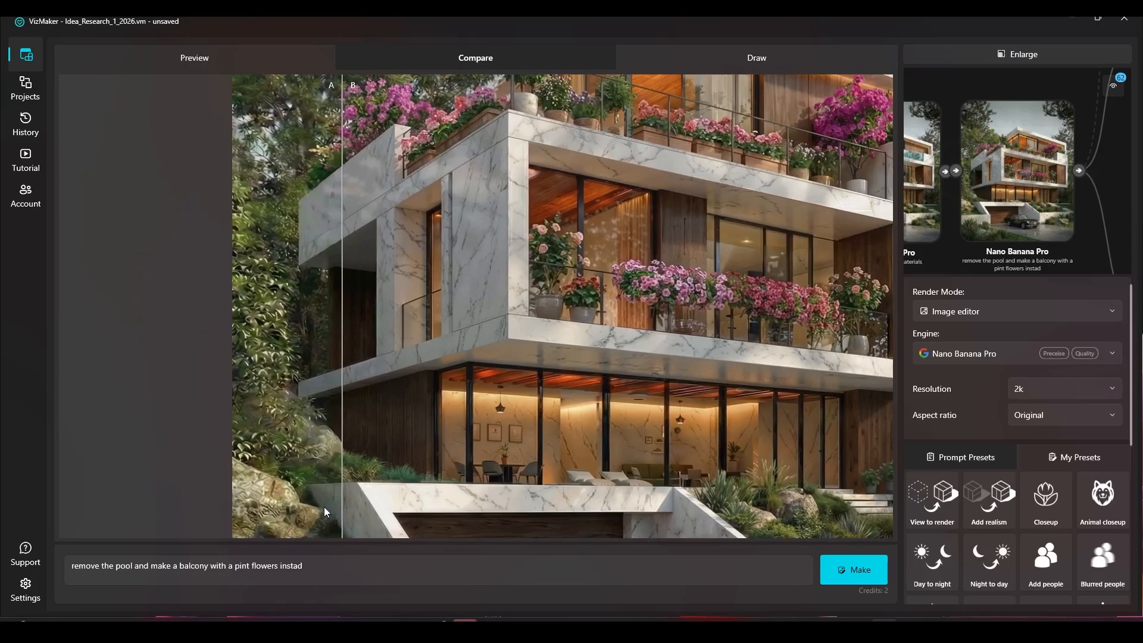
drag(344, 454, 286, 448)
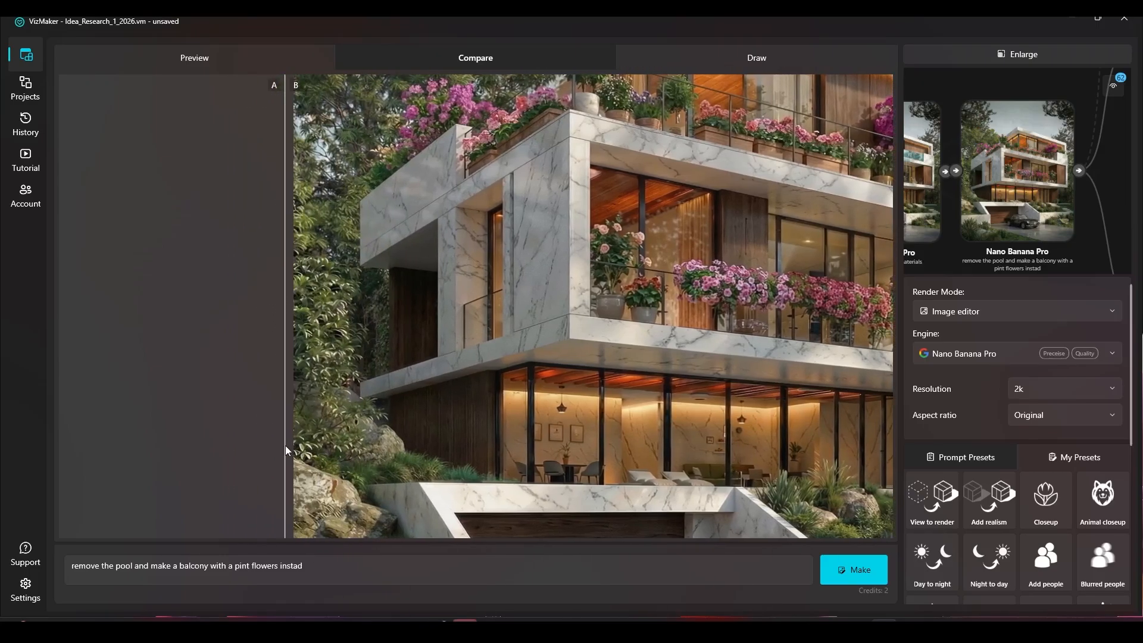
Compare the trees, sky and flowered roof terrace between the original and upscaled renders, ending on the upscaled version alone
scroll(327, 447, down, 5)
scroll(367, 153, up, 6)
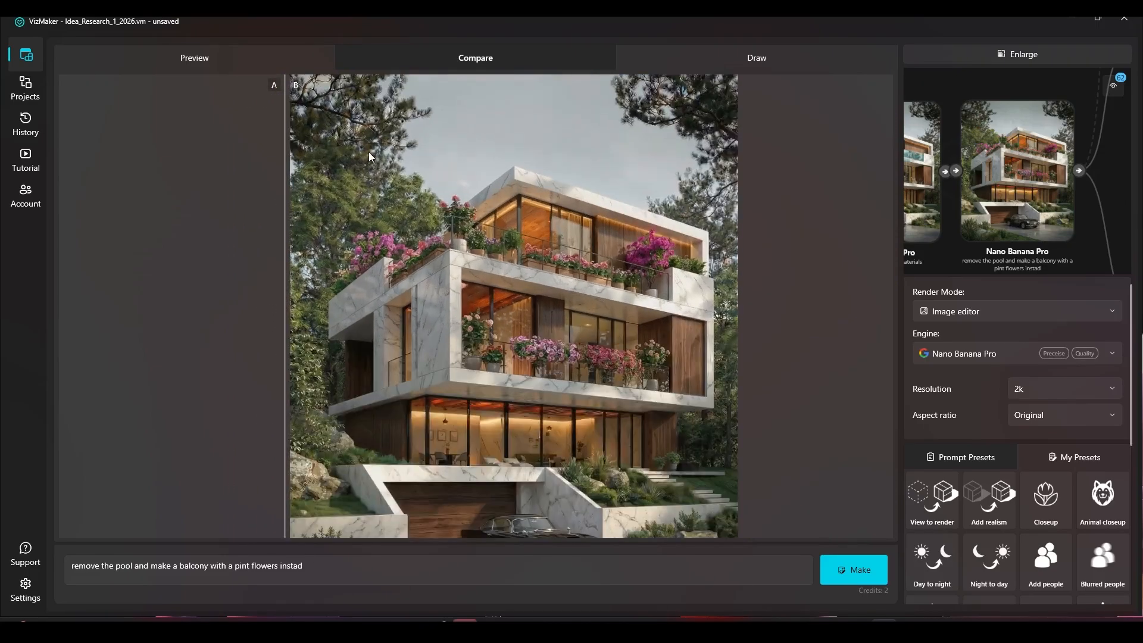
scroll(382, 169, down, 2)
scroll(516, 273, up, 2)
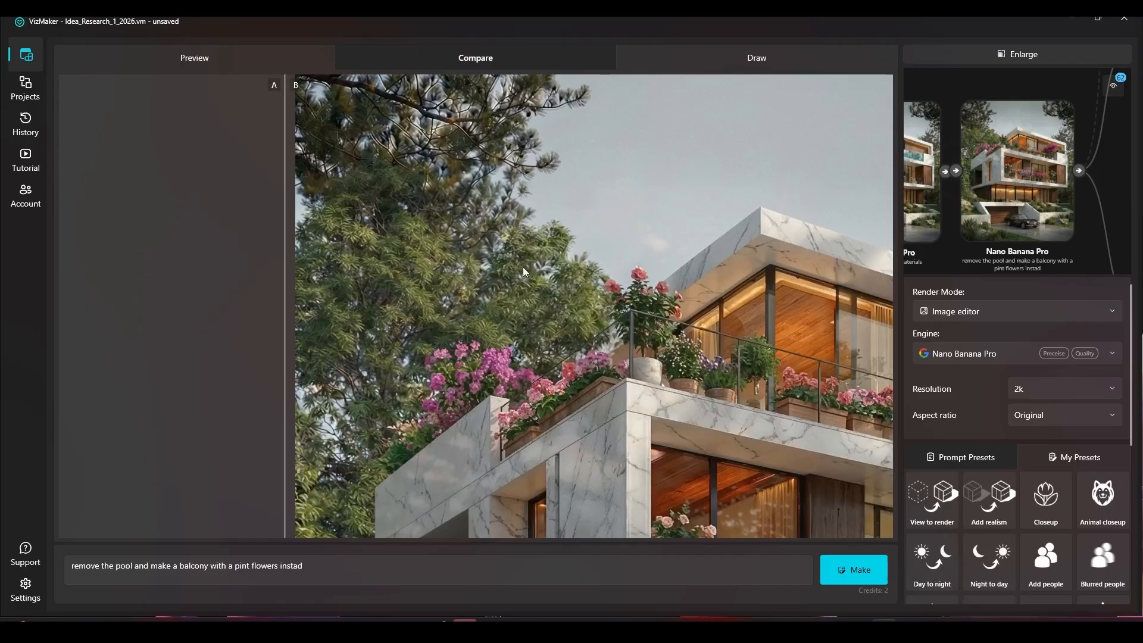
scroll(517, 260, down, 2)
drag(286, 268, 443, 276)
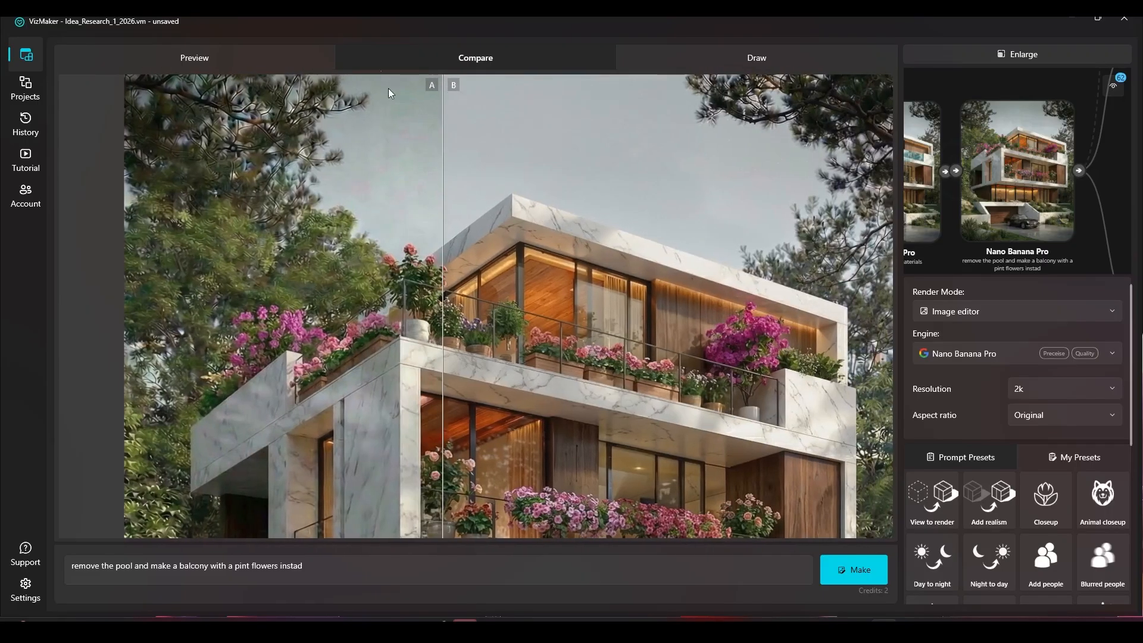
scroll(275, 117, up, 2)
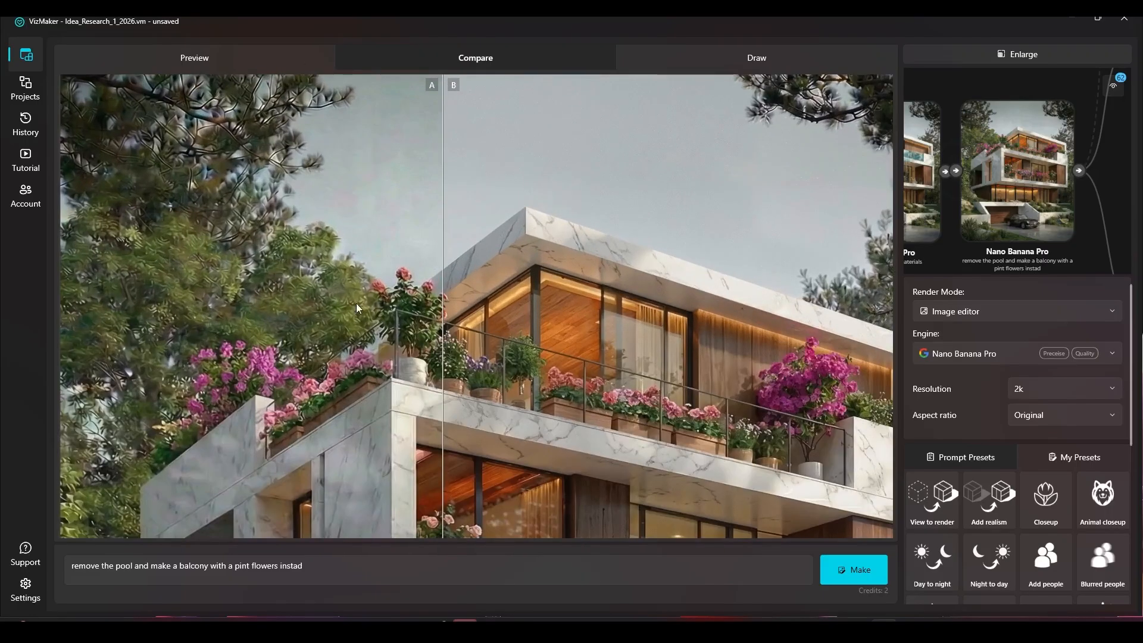
scroll(361, 305, down, 3)
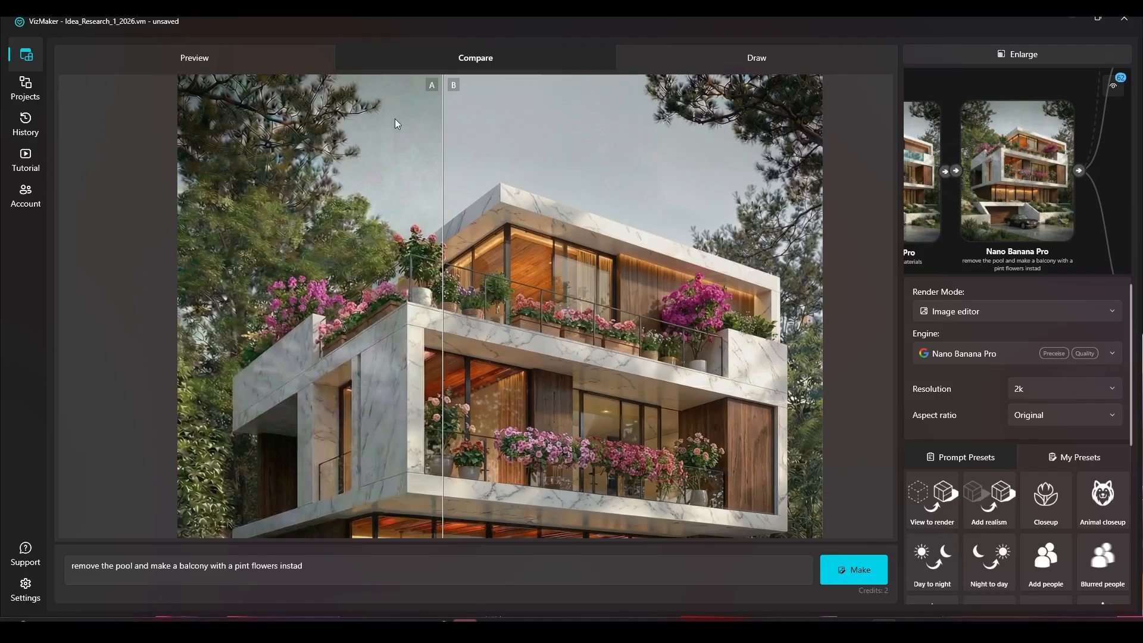
scroll(308, 94, up, 2)
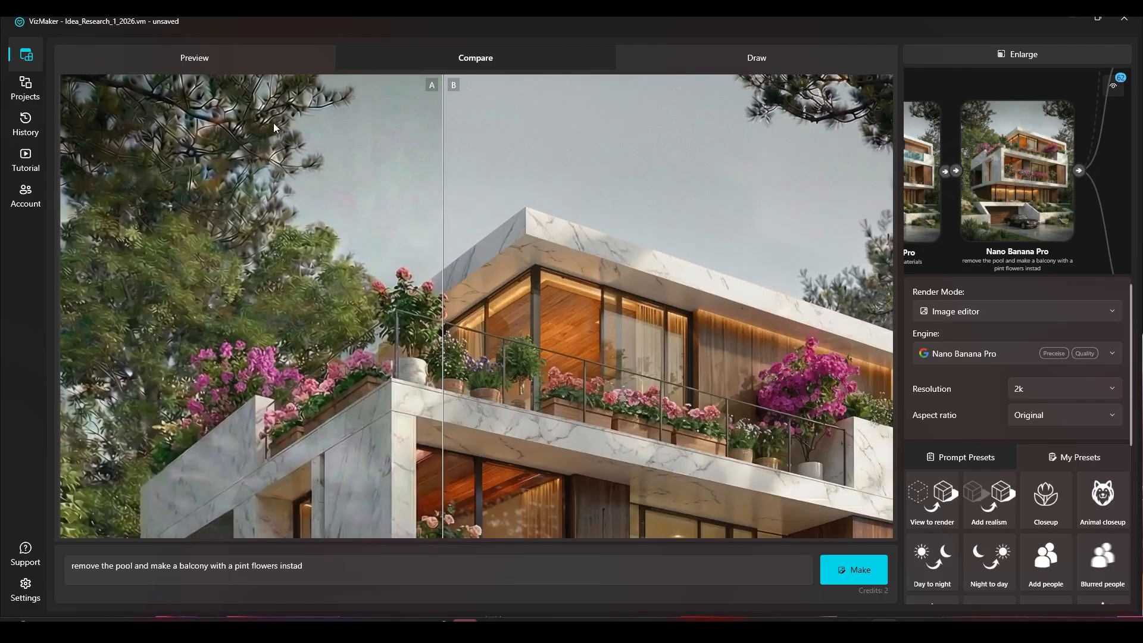
drag(400, 162, 287, 155)
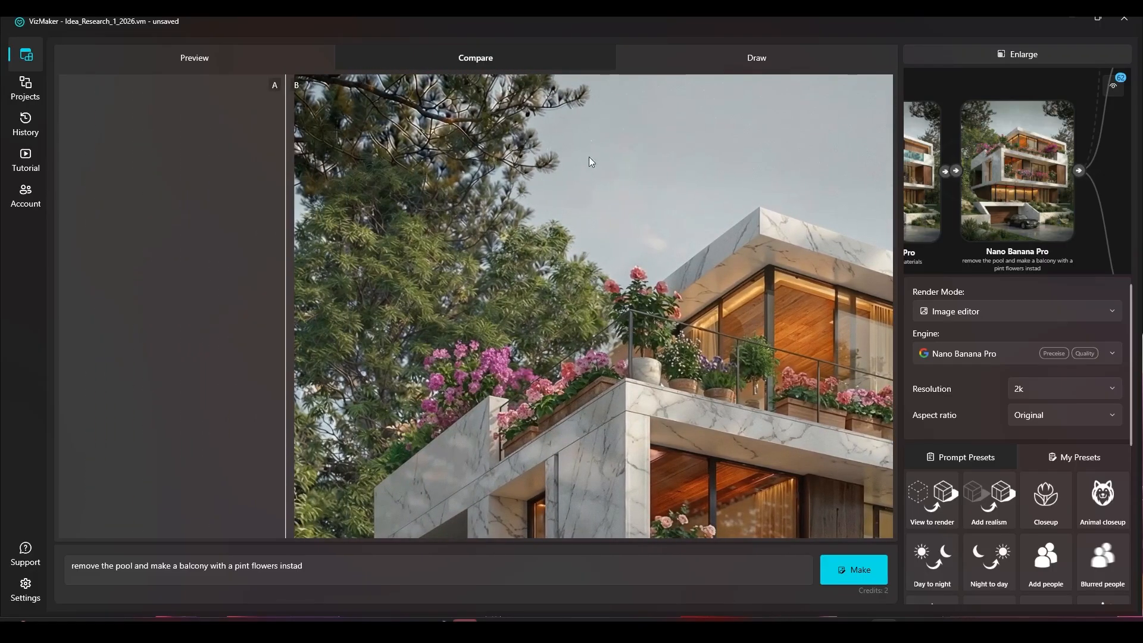
Compare the garage, parked car, driveway and garden planting between the original and upscaled renders using the divider
scroll(487, 98, down, 6)
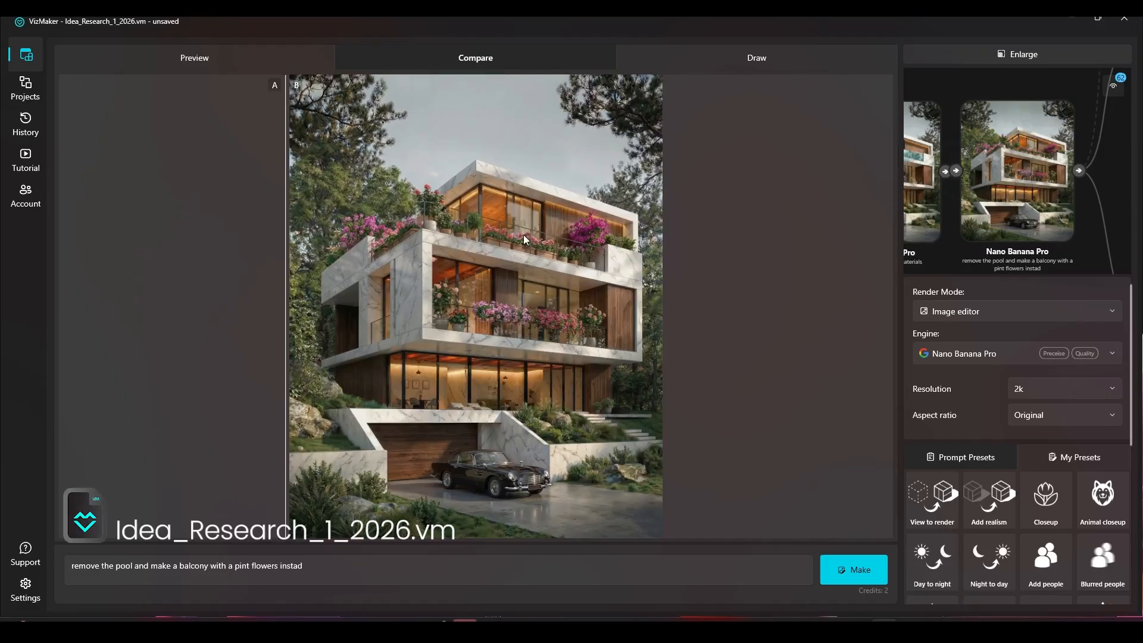
scroll(637, 460, up, 4)
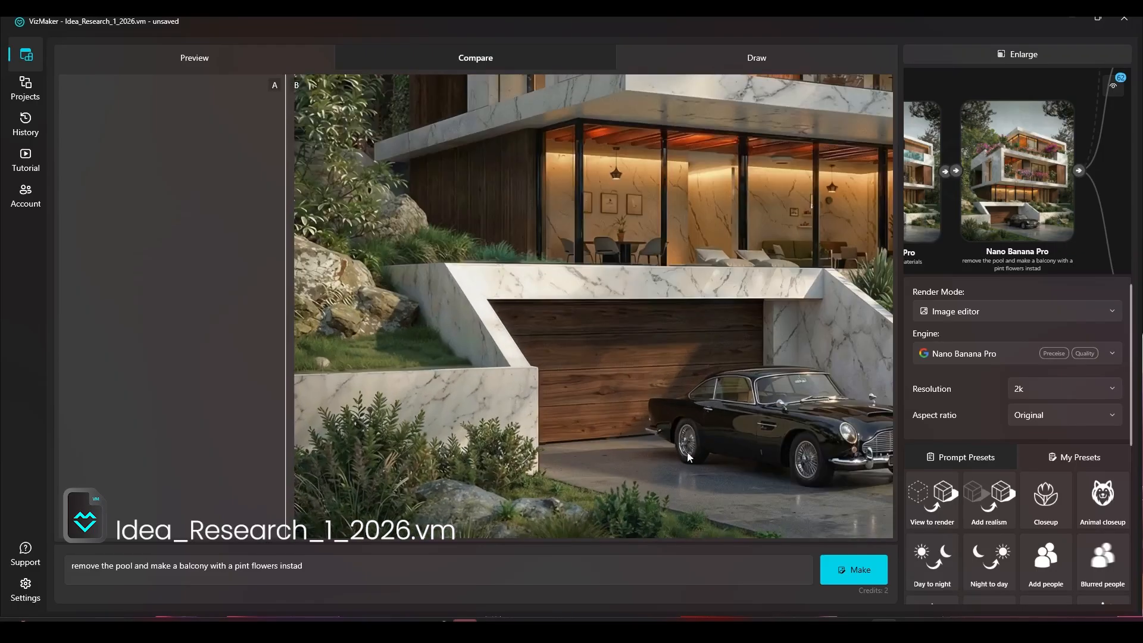
scroll(688, 453, down, 4)
scroll(649, 499, up, 2)
drag(652, 497, 541, 479)
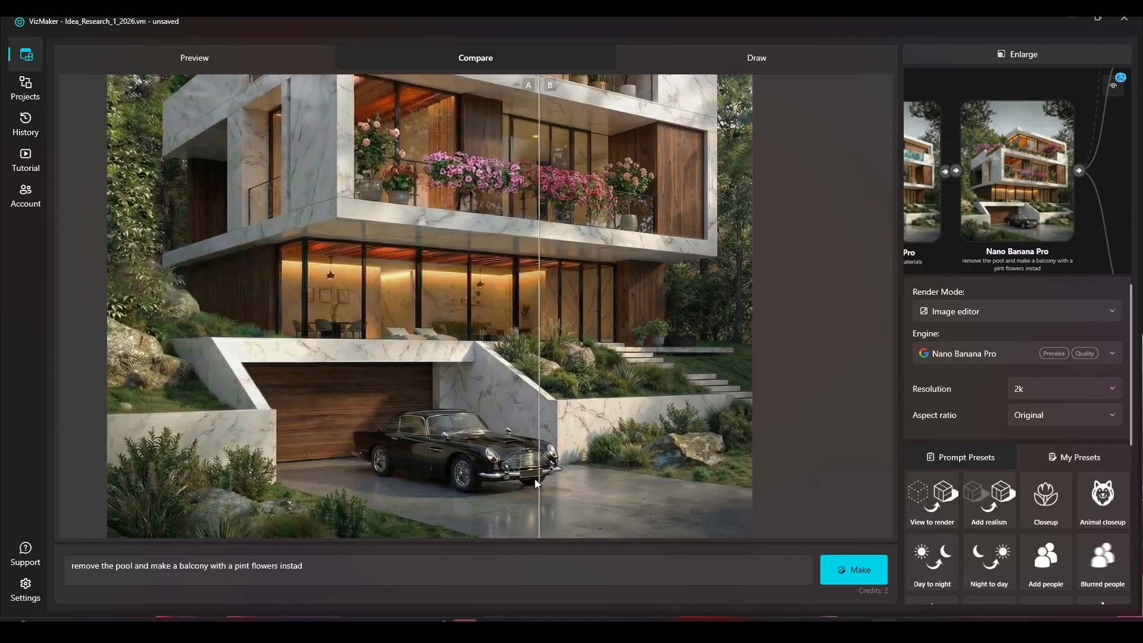
scroll(540, 479, up, 5)
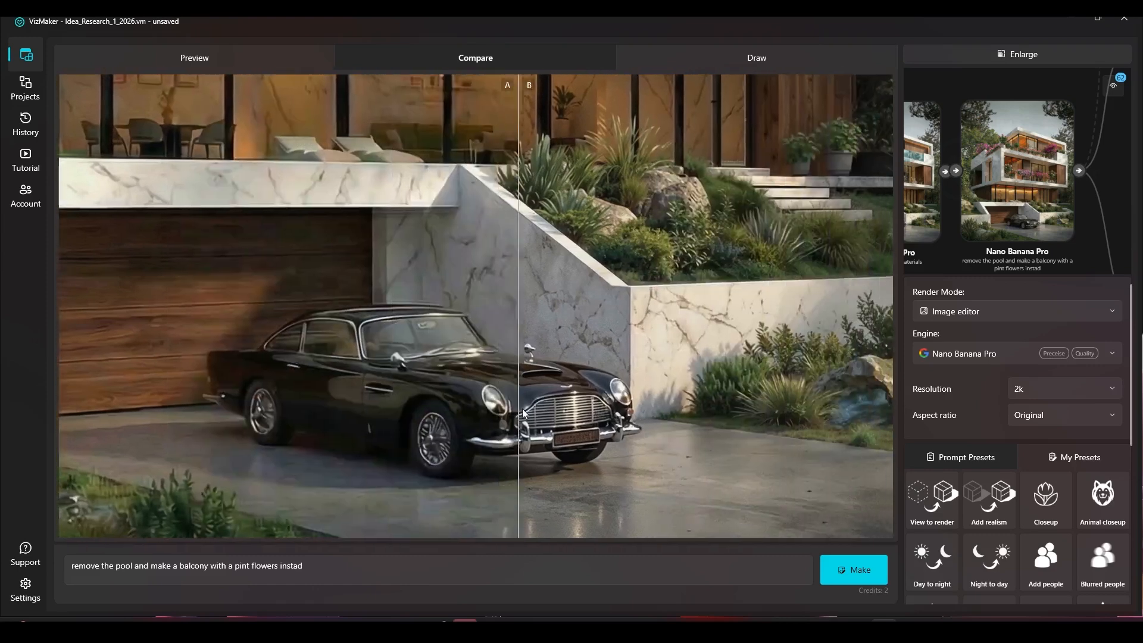
drag(523, 408, 586, 405)
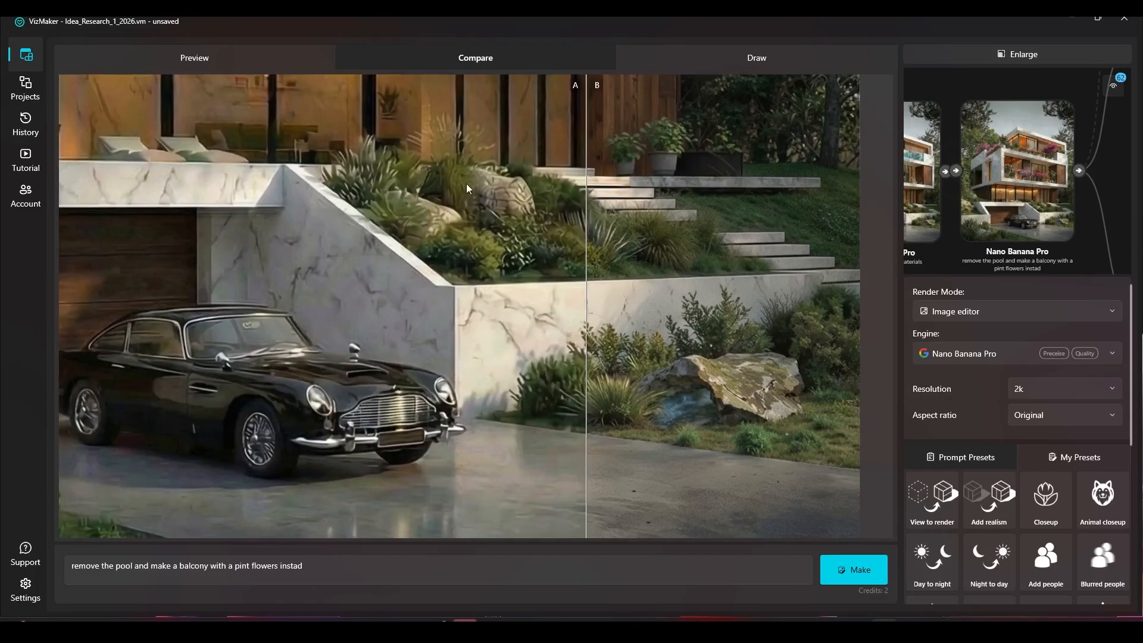
drag(585, 239, 240, 199)
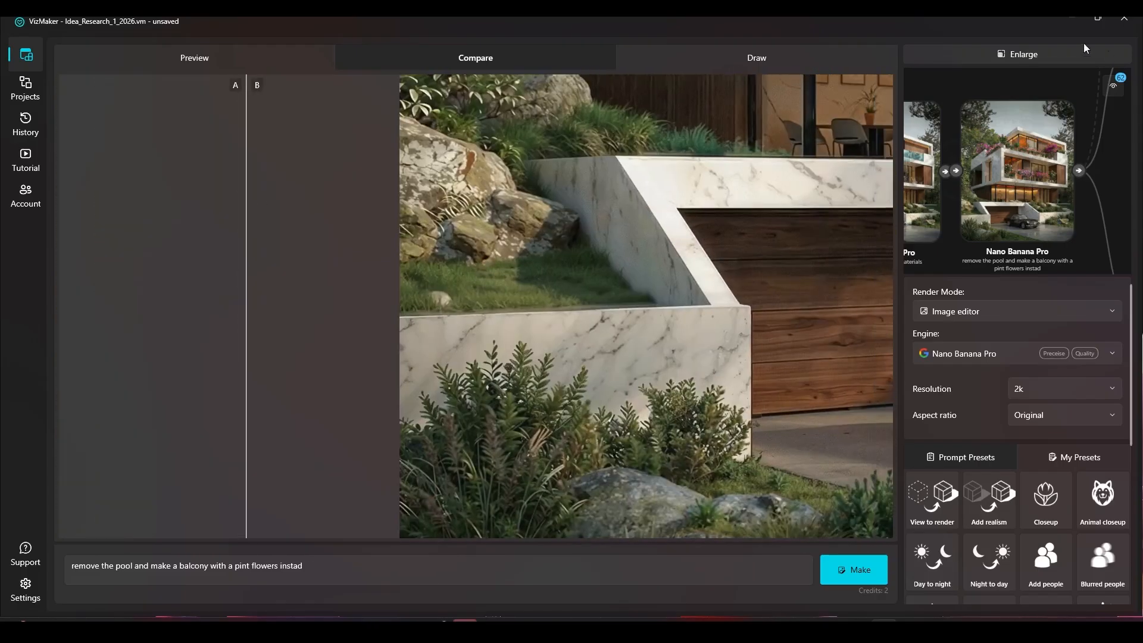
Return to the node graph and preview the flower balcony render, followed by the upper-branch restored render, to check their resolutions
click(1078, 53)
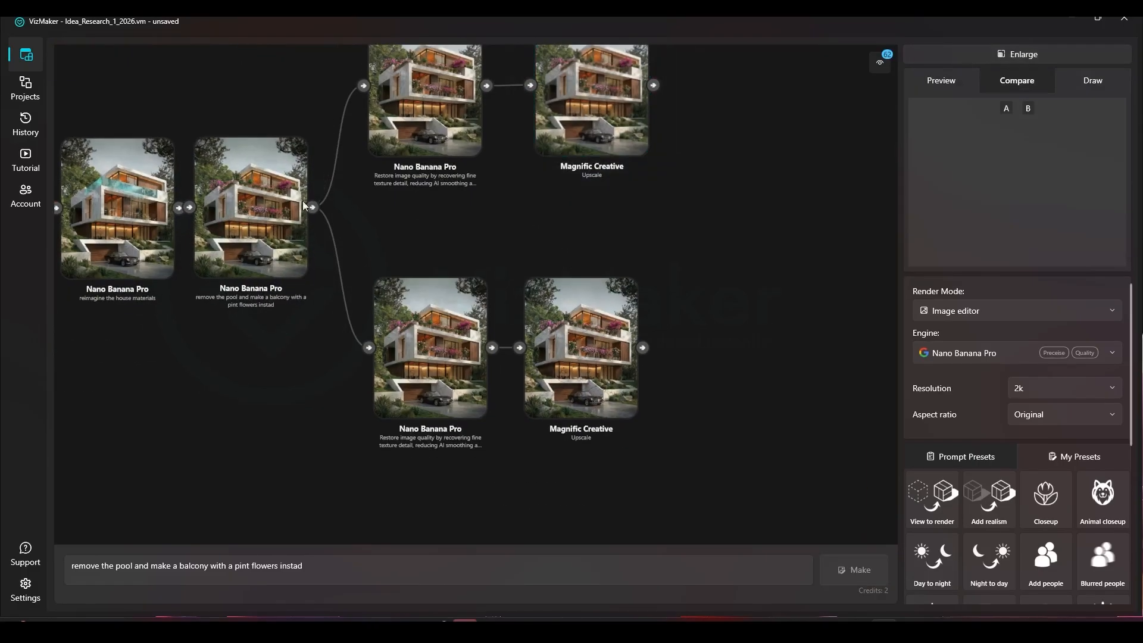
click(265, 228)
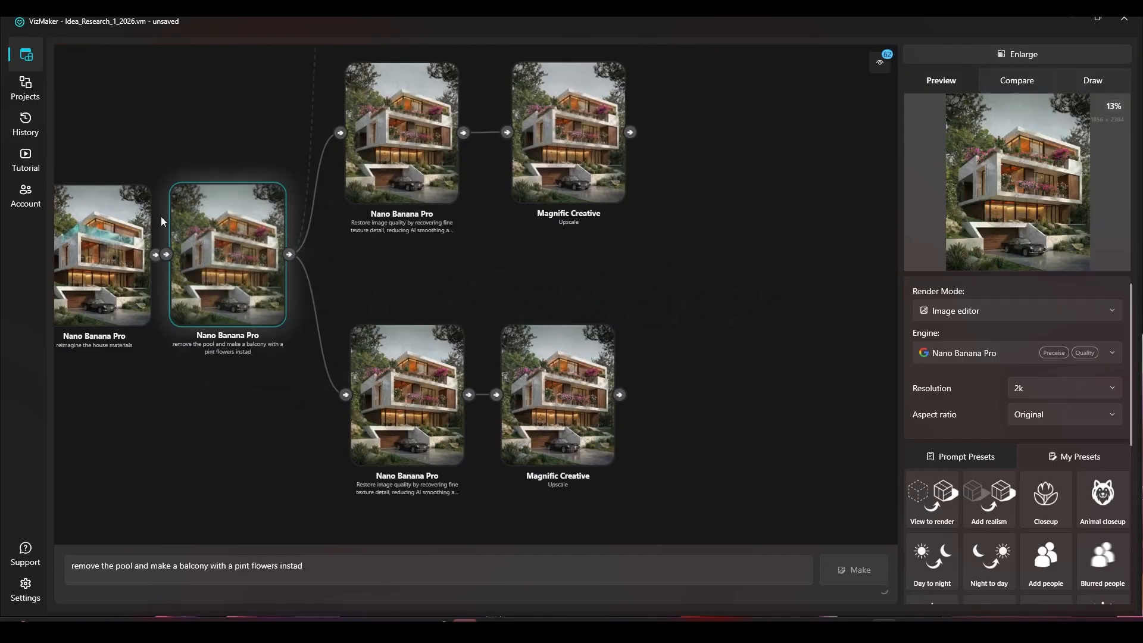
click(405, 149)
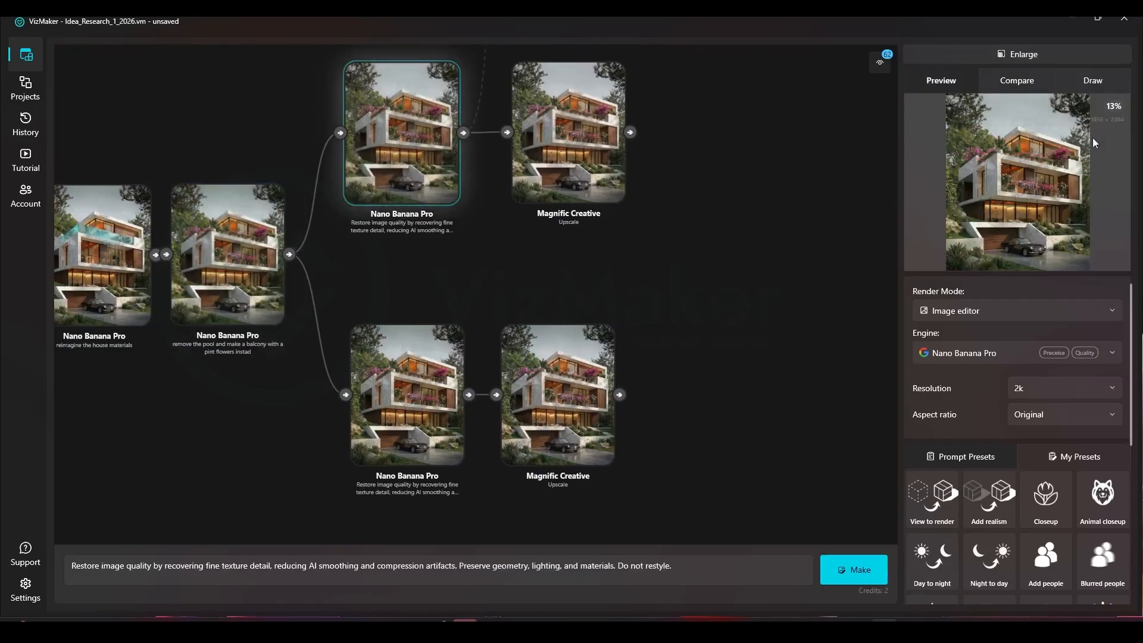
Preview the lower-branch restored render to check its resolution, and review the available output resolution options
drag(554, 149, 538, 213)
scroll(406, 142, up, 2)
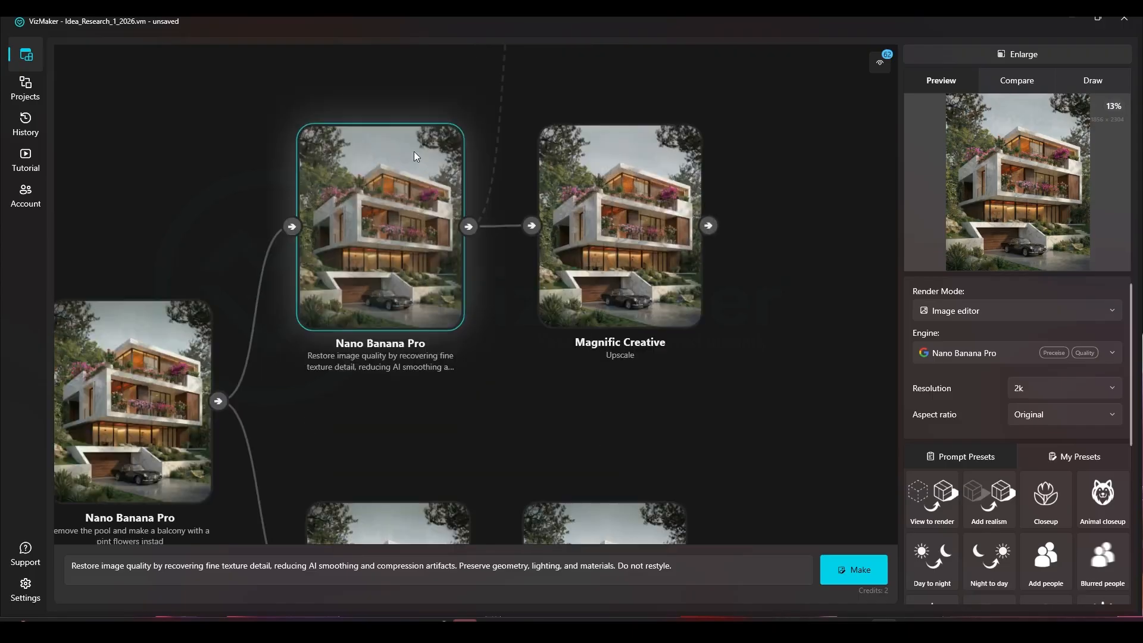
drag(504, 300, 533, 256)
drag(345, 368, 361, 379)
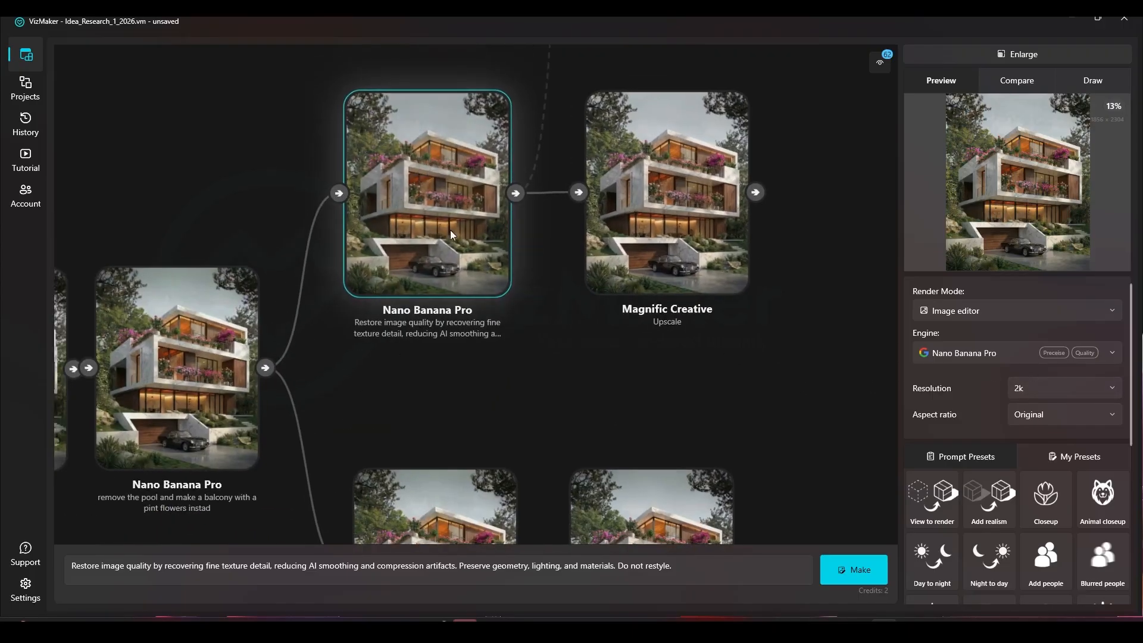
drag(425, 394, 444, 148)
scroll(425, 334, up, 4)
scroll(425, 333, down, 4)
drag(420, 321, 415, 286)
click(415, 286)
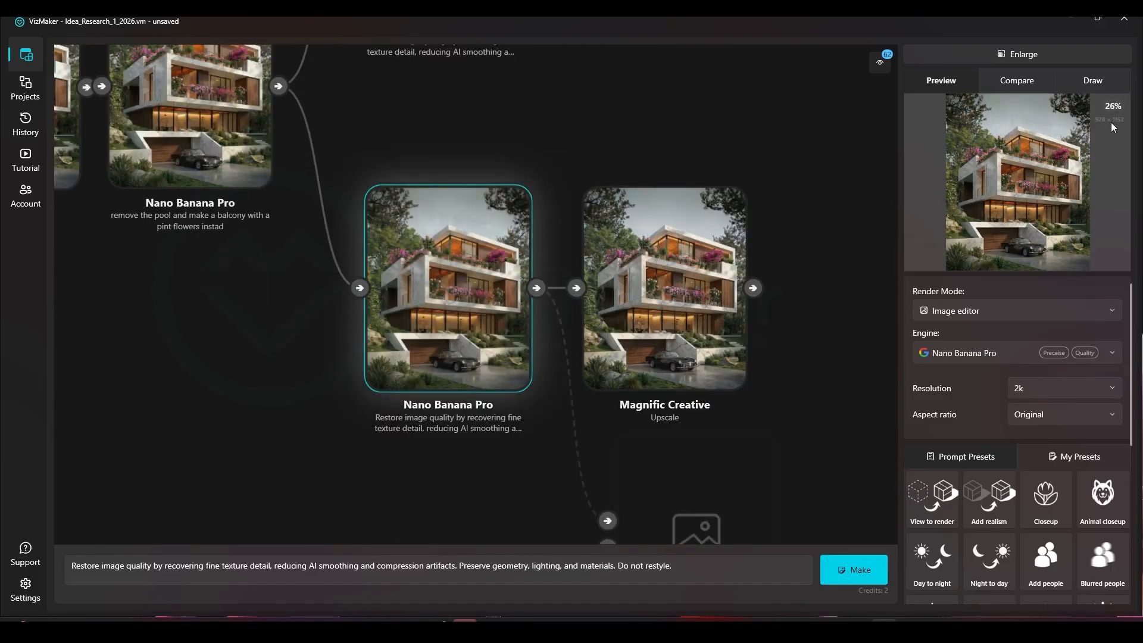
click(1042, 392)
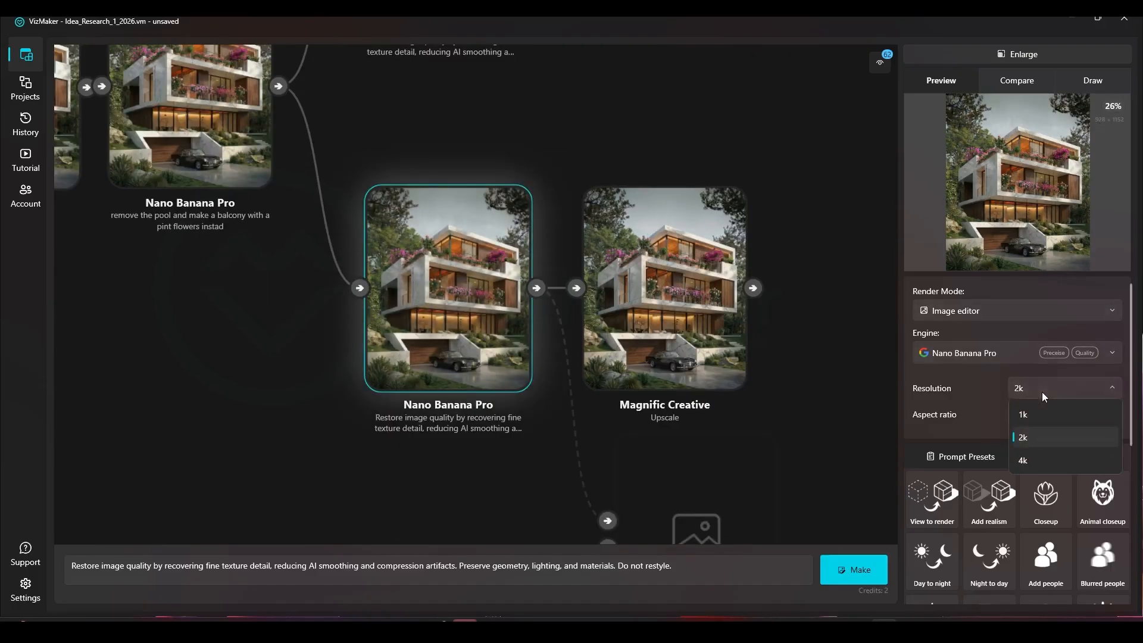
click(1044, 391)
Switch the render mode to Image upscaler and choose Magnific Creative as the engine
scroll(641, 329, up, 4)
drag(704, 308, 574, 298)
scroll(575, 297, down, 2)
drag(517, 259, 575, 250)
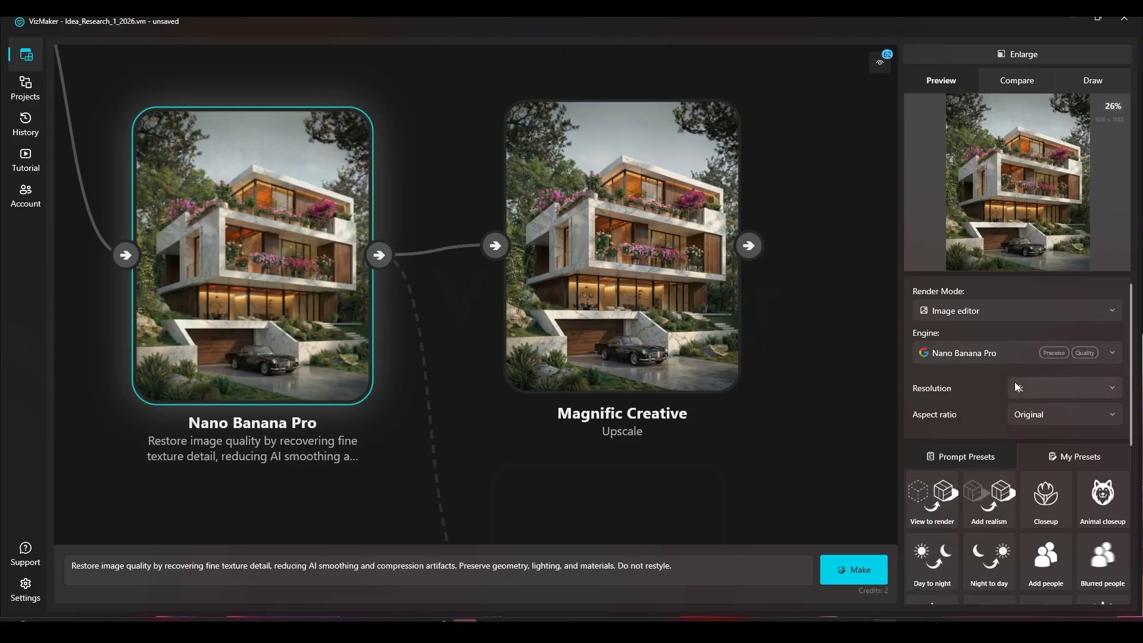
click(974, 353)
click(977, 322)
click(947, 314)
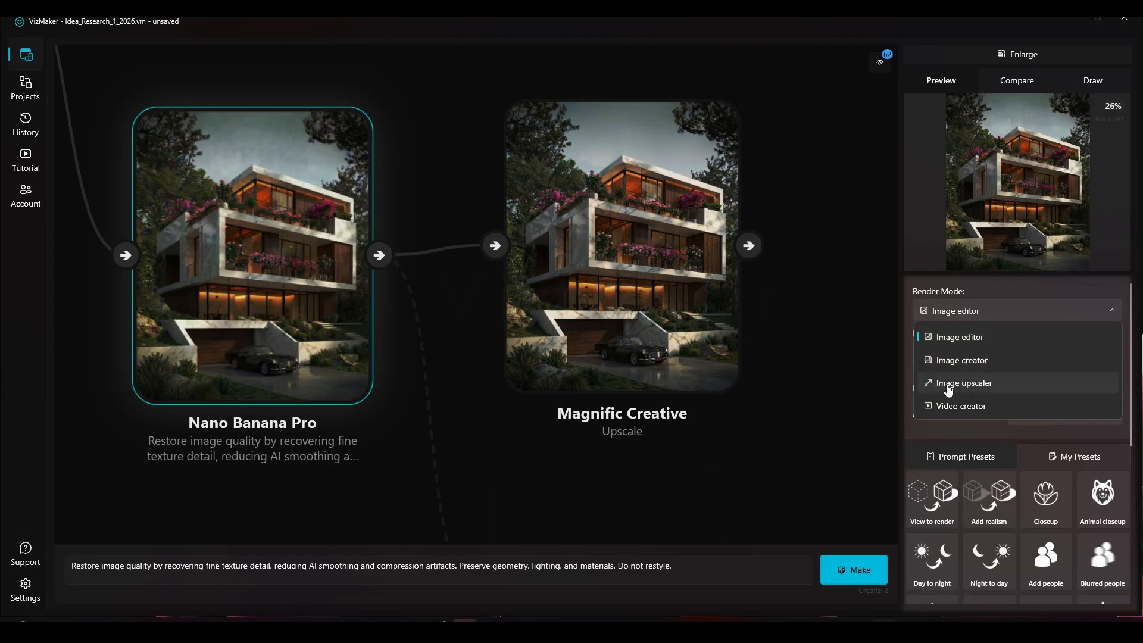
click(948, 385)
click(955, 353)
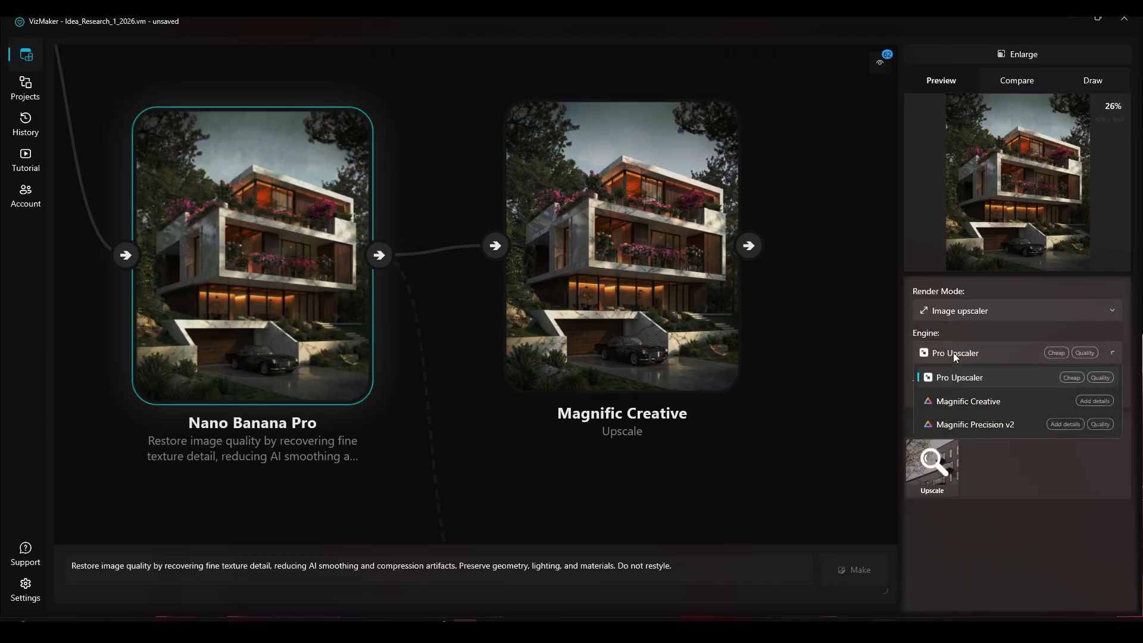
click(960, 406)
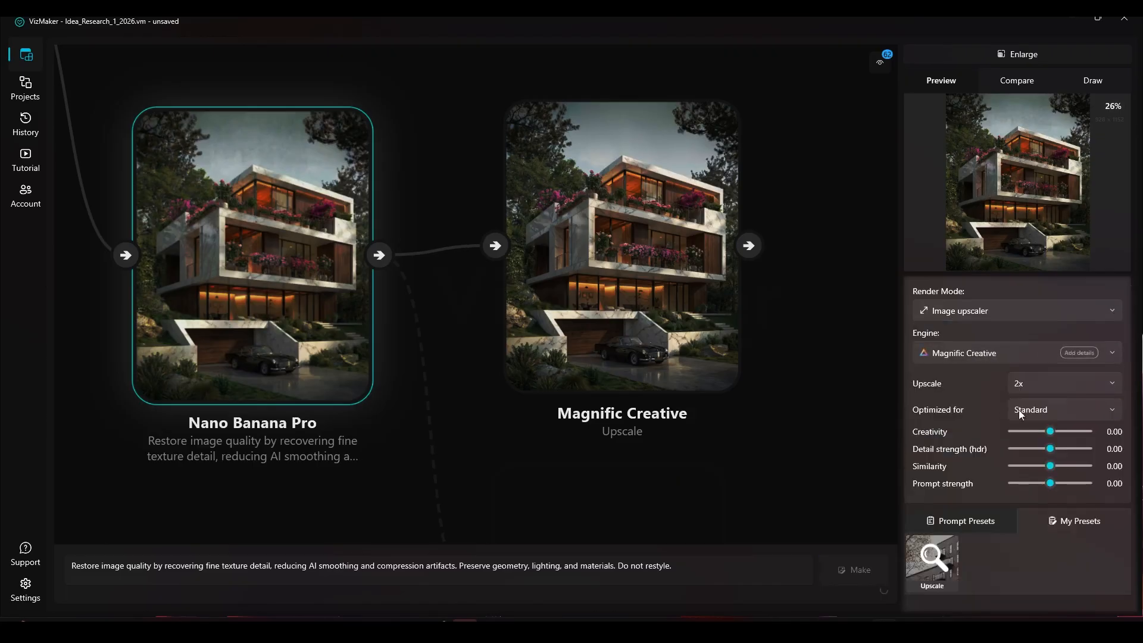
Generate an upscale with the Upscale preset, optimized for Films and photography, with creativity 3, detail strength 1, similarity 2 and prompt strength 1
click(1074, 410)
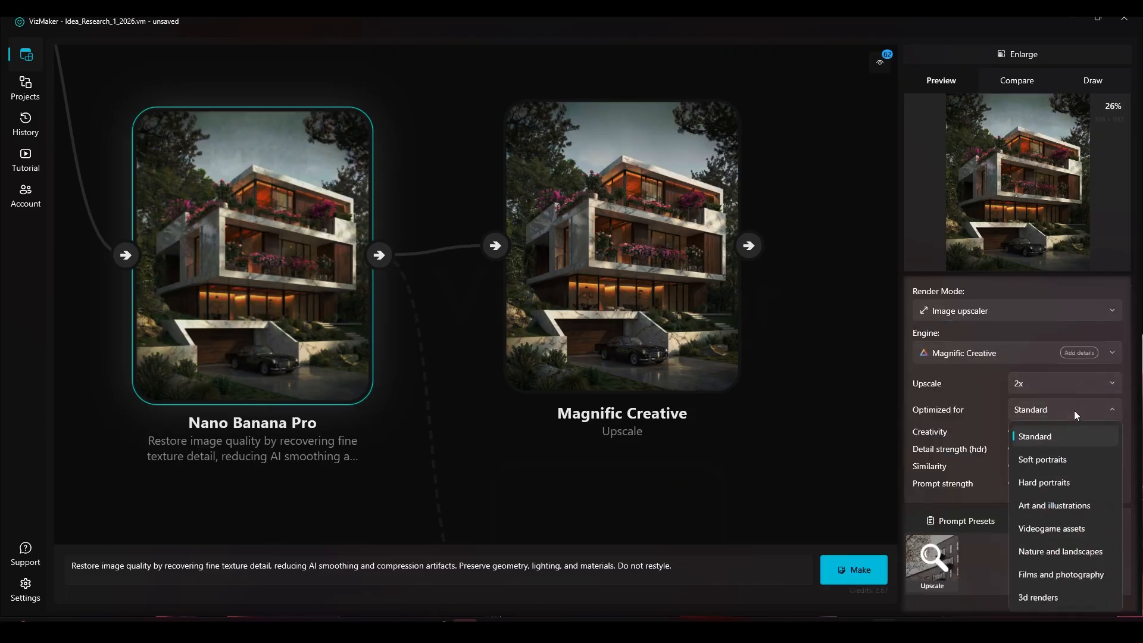
click(1046, 575)
drag(1049, 439, 1060, 442)
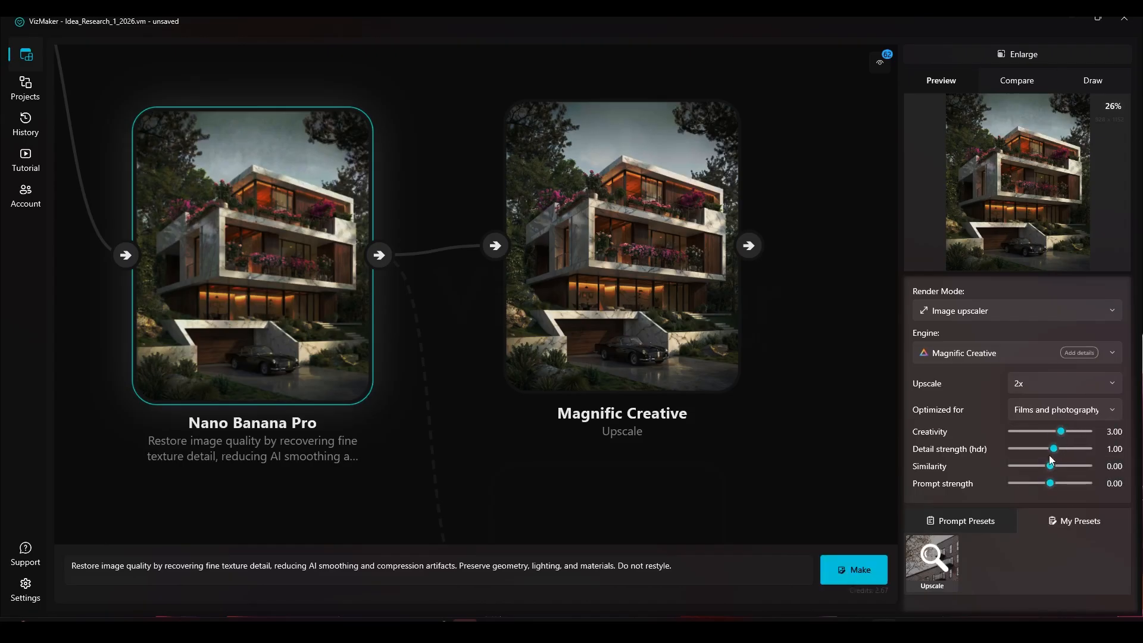
click(1057, 473)
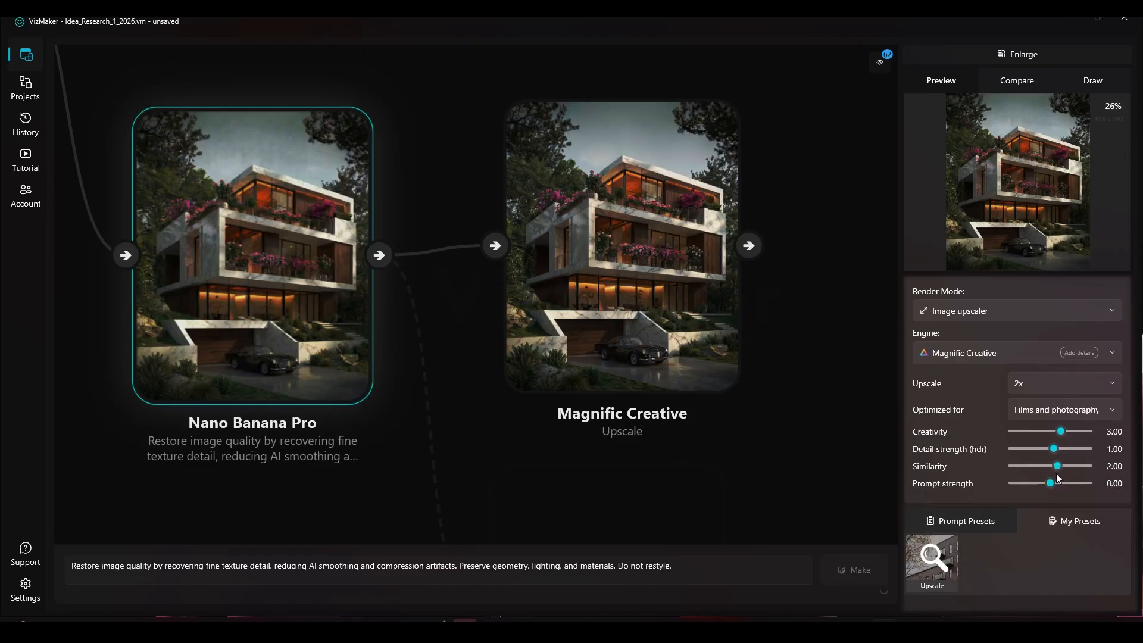
click(932, 559)
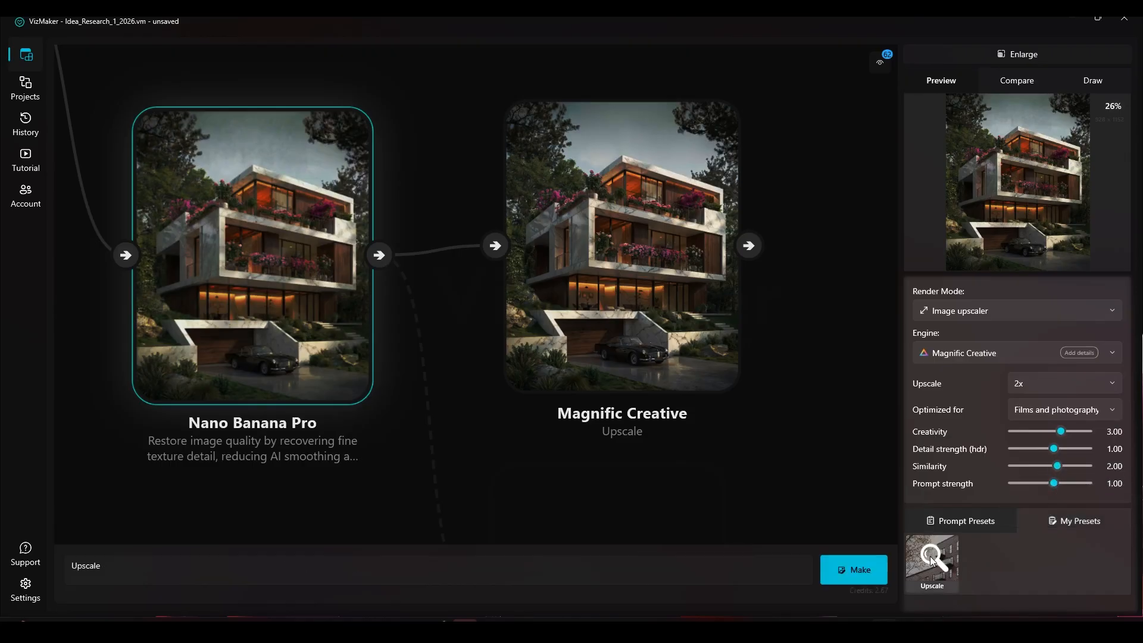
click(859, 573)
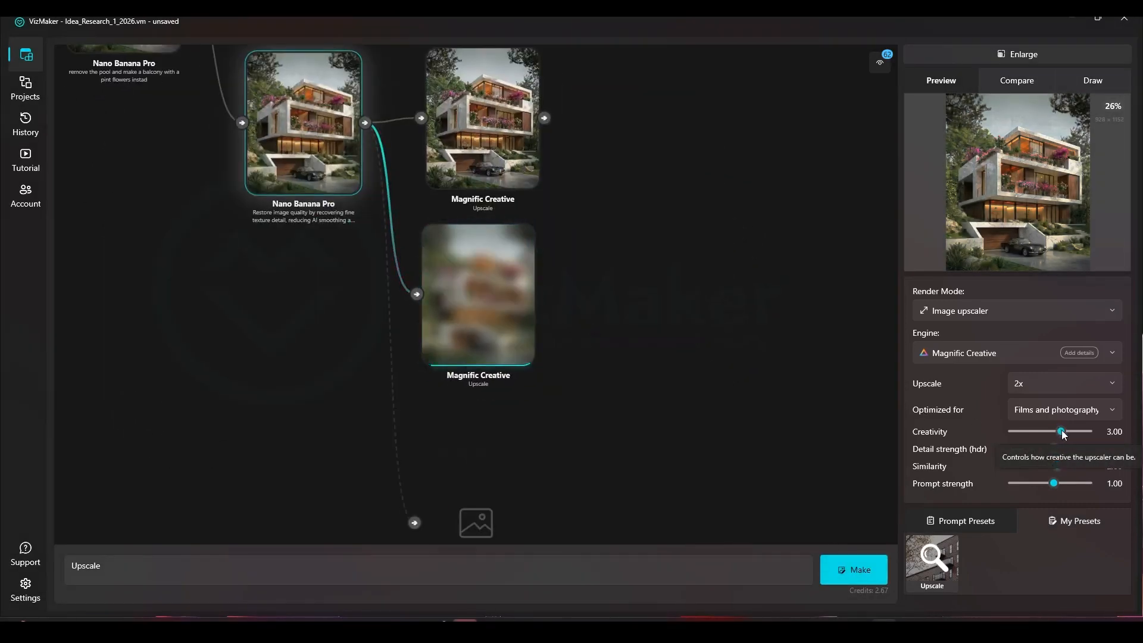
Generate another upscale with creativity 1 and place its node closer beneath the previous upscale
drag(1062, 432, 1057, 432)
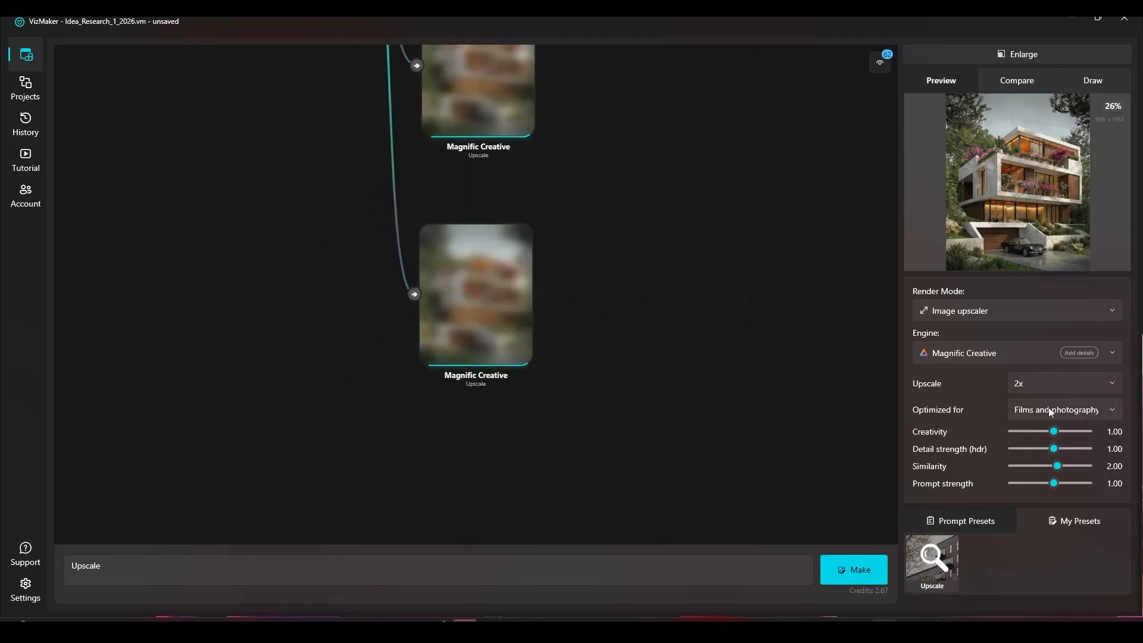
click(684, 142)
drag(470, 263, 480, 413)
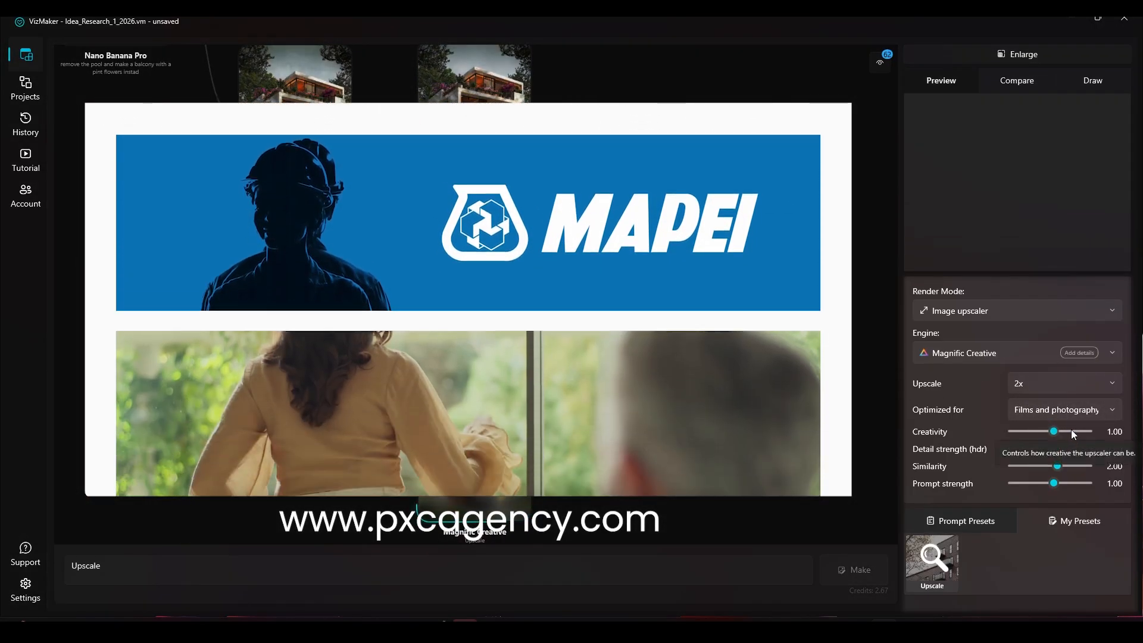
Generate a third upscale of the lower-branch restored render with creativity 7 and move its node away from the existing upscales
click(1073, 431)
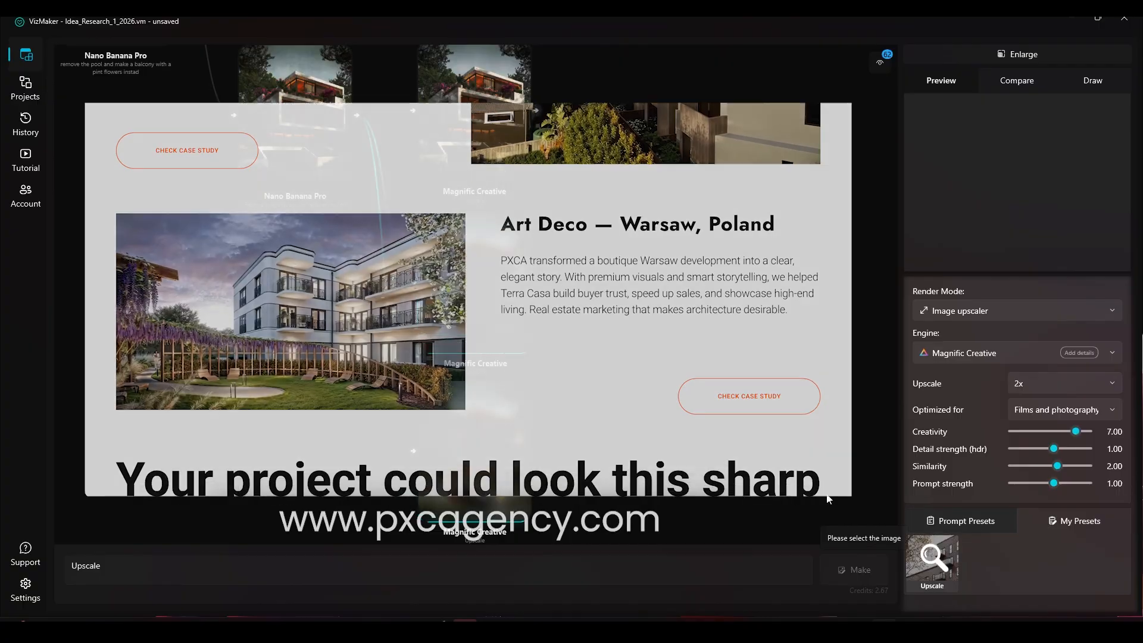
click(318, 156)
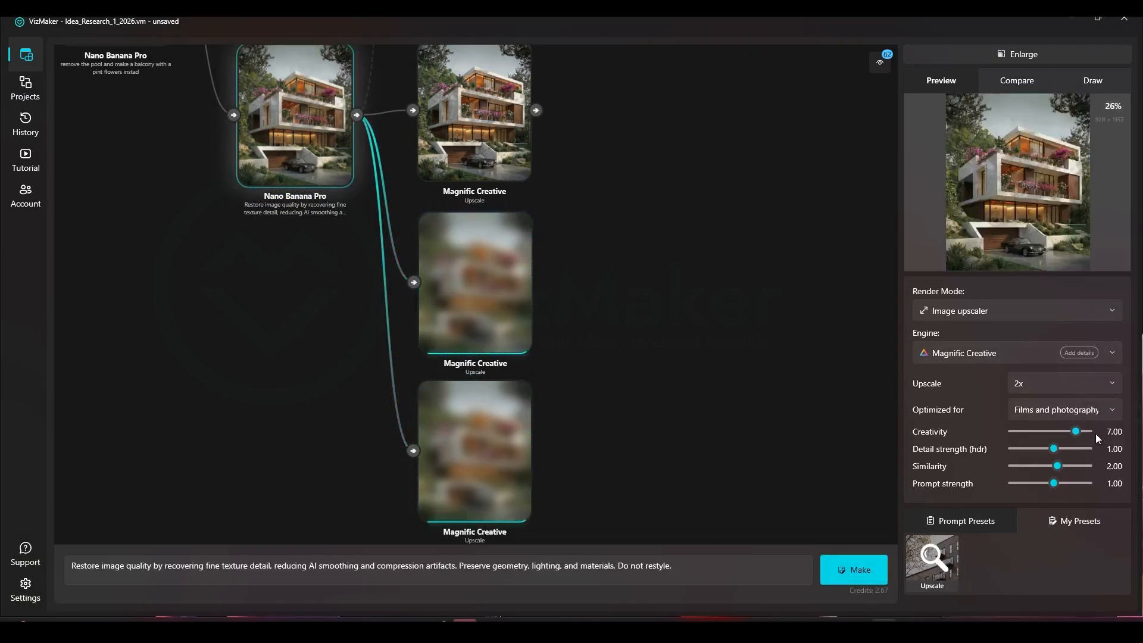
scroll(482, 262, down, 5)
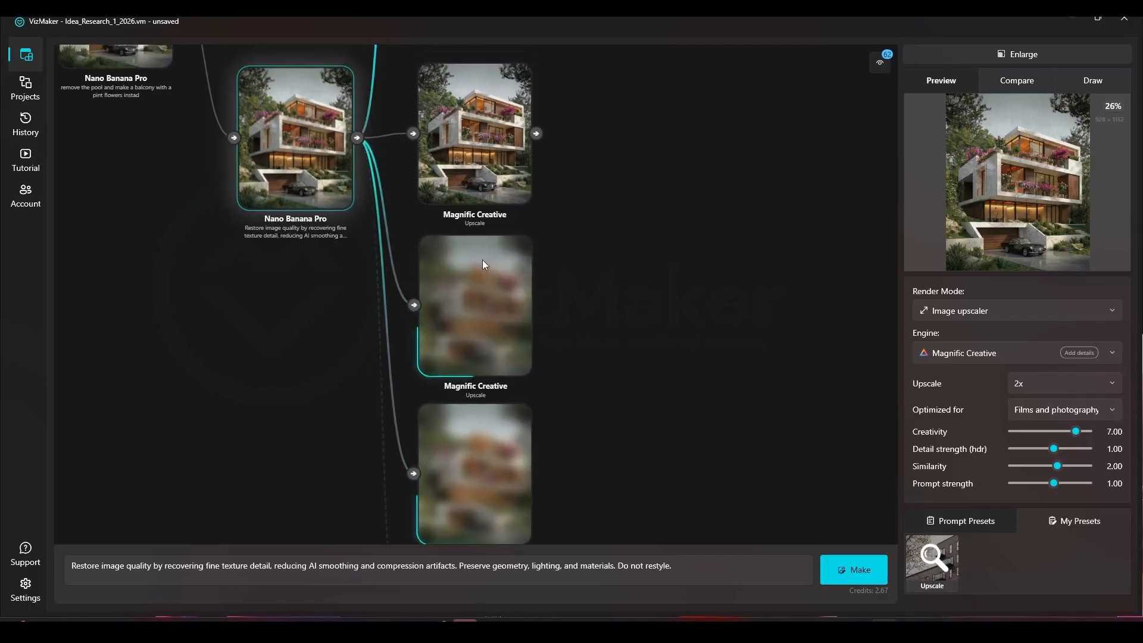
drag(476, 259, 625, 209)
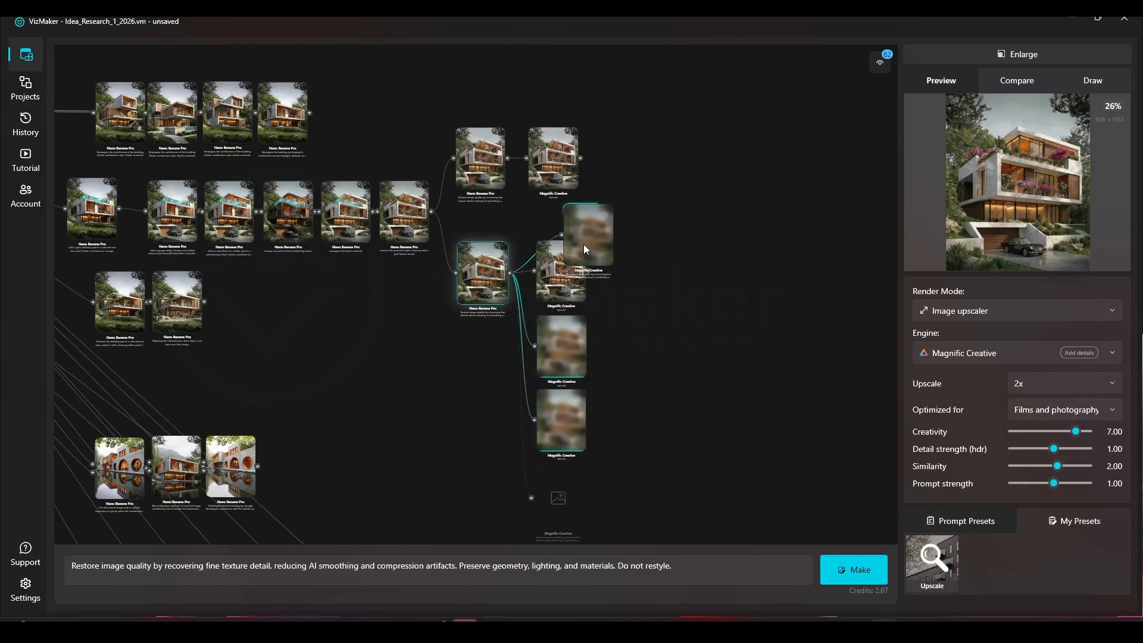
scroll(561, 284, up, 8)
scroll(624, 300, down, 2)
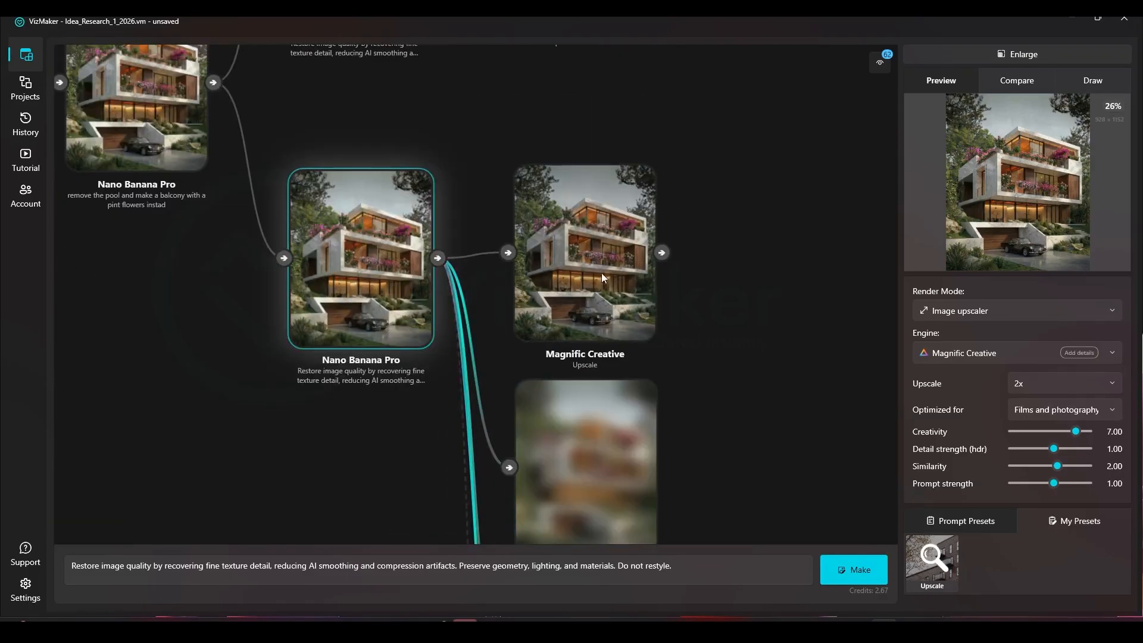
Set the first lower-branch Magnific upscale as Compare A and the original source house image as Compare B, and enlarge the comparison
drag(627, 304, 654, 347)
click(612, 274)
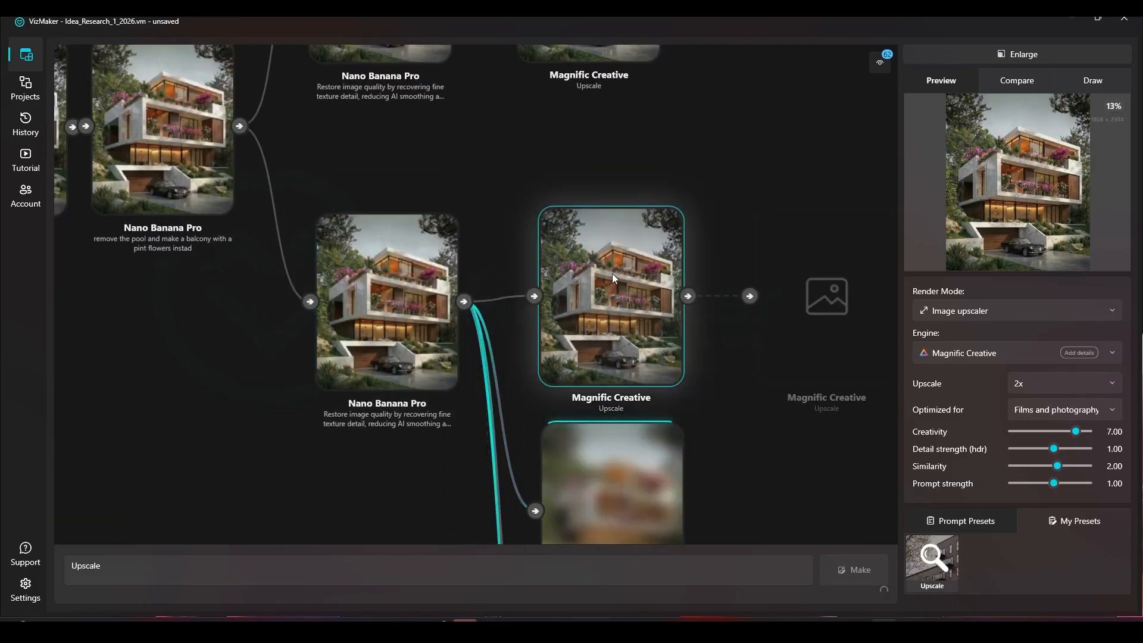
scroll(632, 333, down, 3)
right_click(627, 323)
click(641, 335)
scroll(701, 376, down, 5)
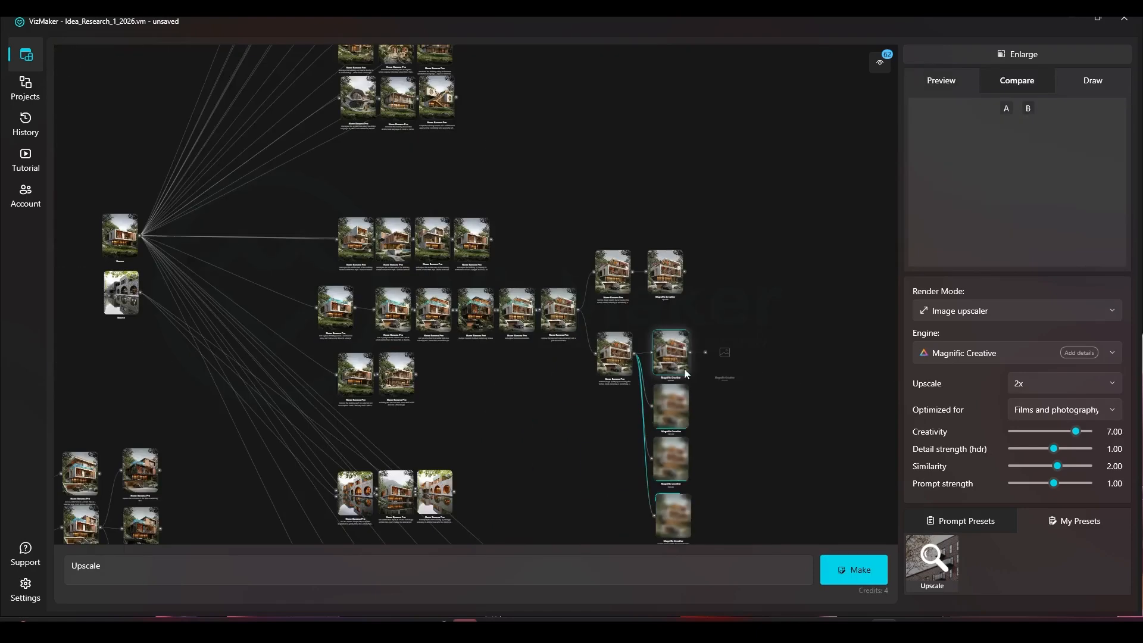
right_click(122, 245)
click(149, 271)
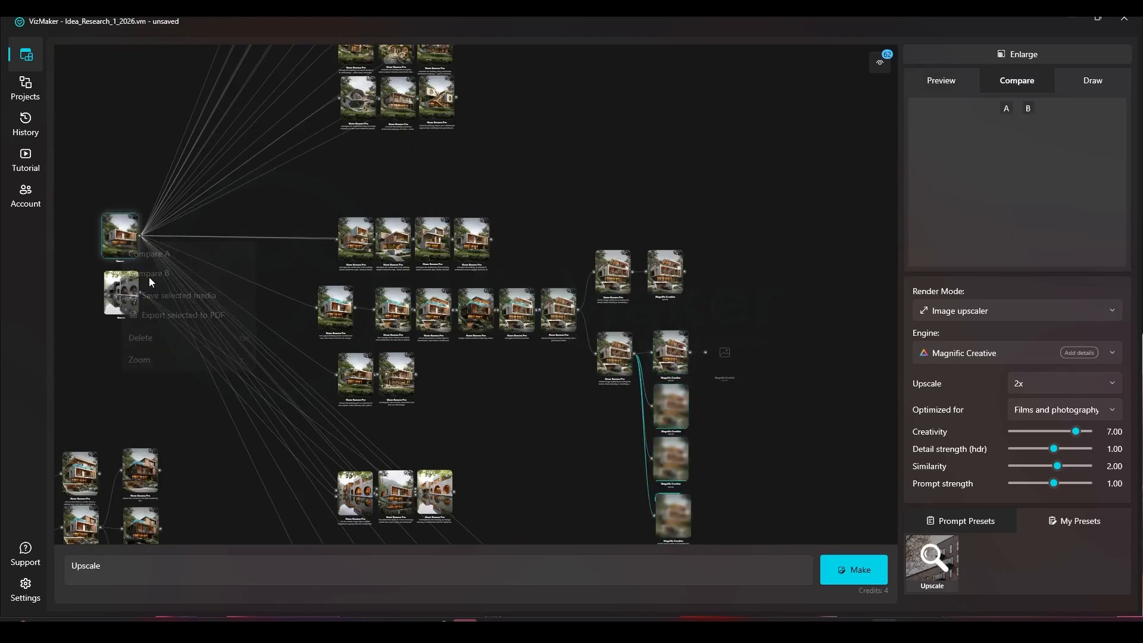
click(1027, 56)
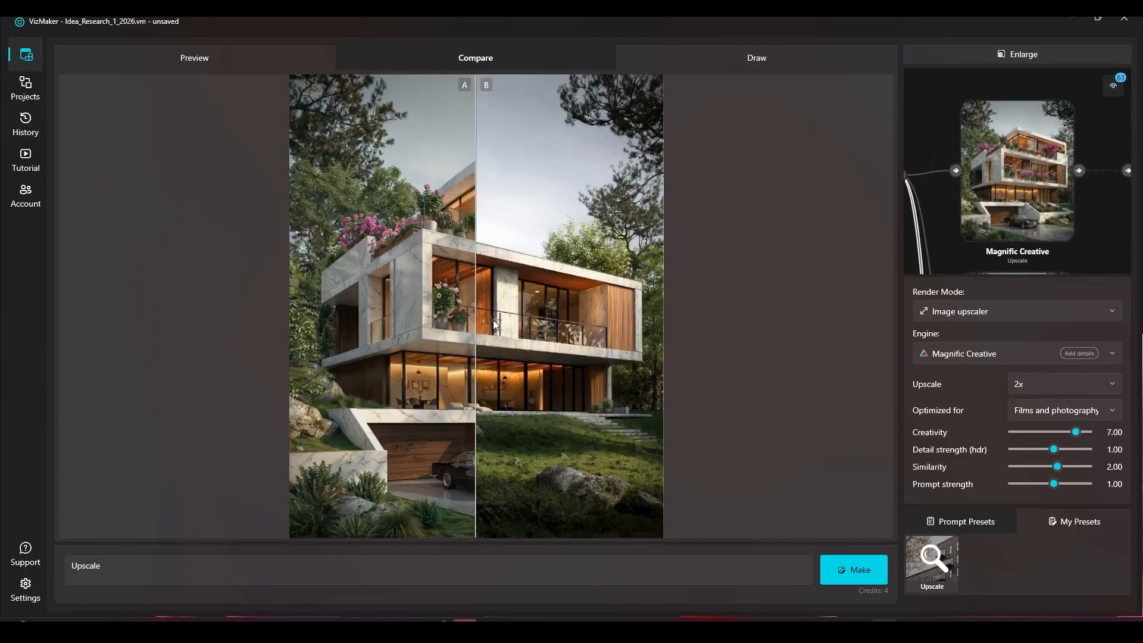
Compare the final upscale with the source house image by shifting the divider until the source image shows alone
drag(493, 320, 460, 116)
scroll(599, 109, up, 7)
drag(556, 202, 403, 197)
drag(666, 214, 380, 320)
scroll(380, 320, down, 5)
scroll(480, 493, up, 1)
drag(480, 493, 280, 333)
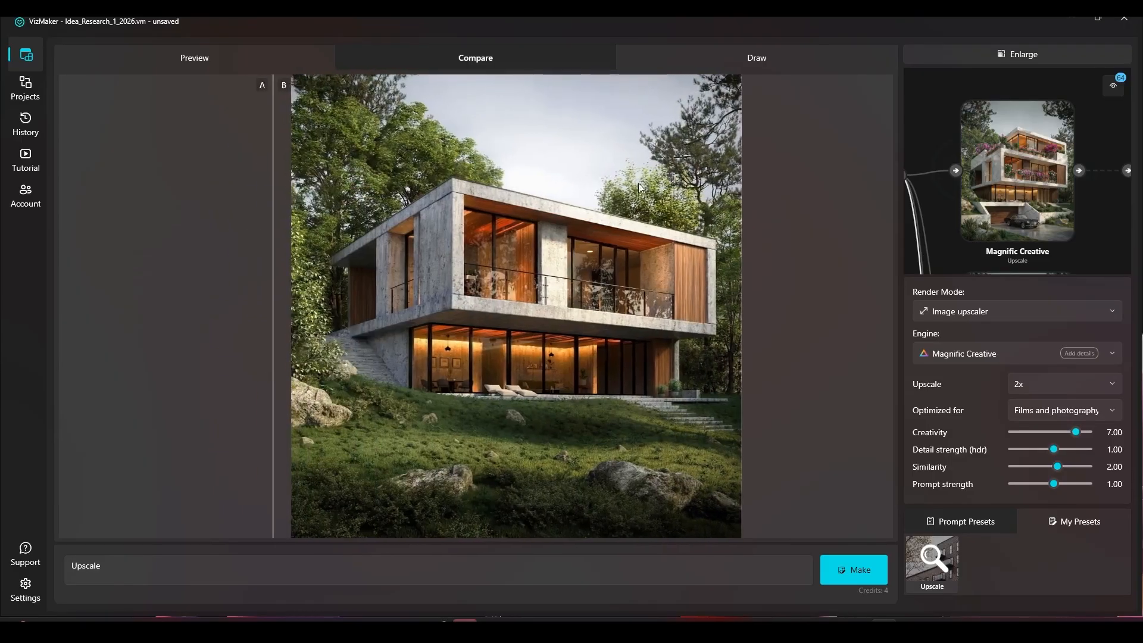
Return to the node graph and inspect the new Magnific upscales, previewing the creativity 7 version at the bottom of the stack
click(1067, 58)
scroll(602, 240, down, 6)
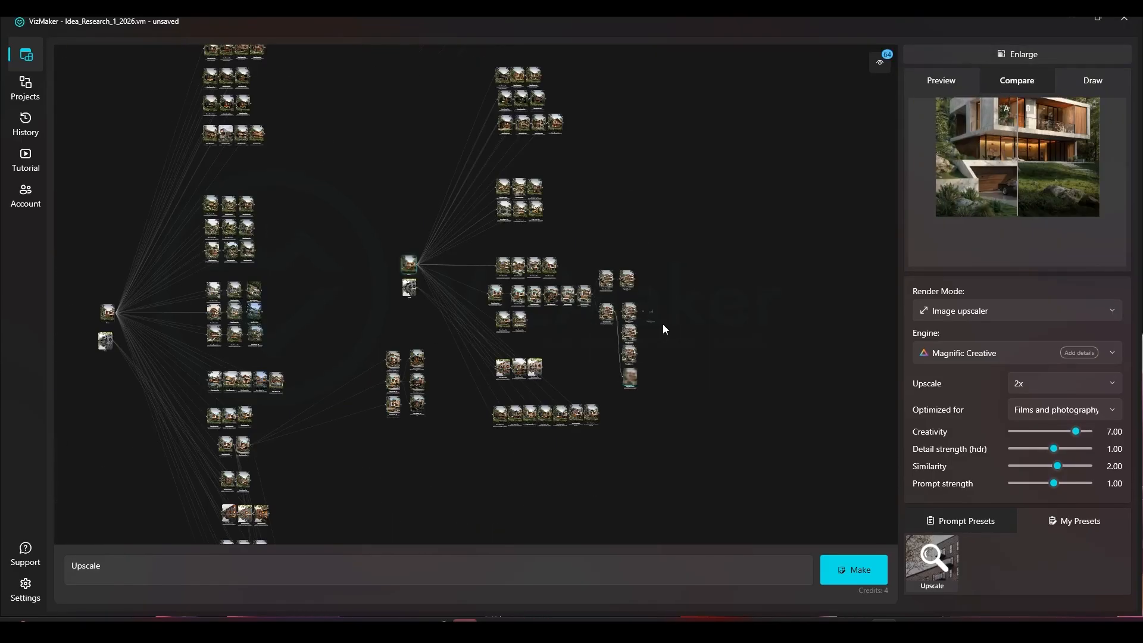
scroll(662, 336, up, 6)
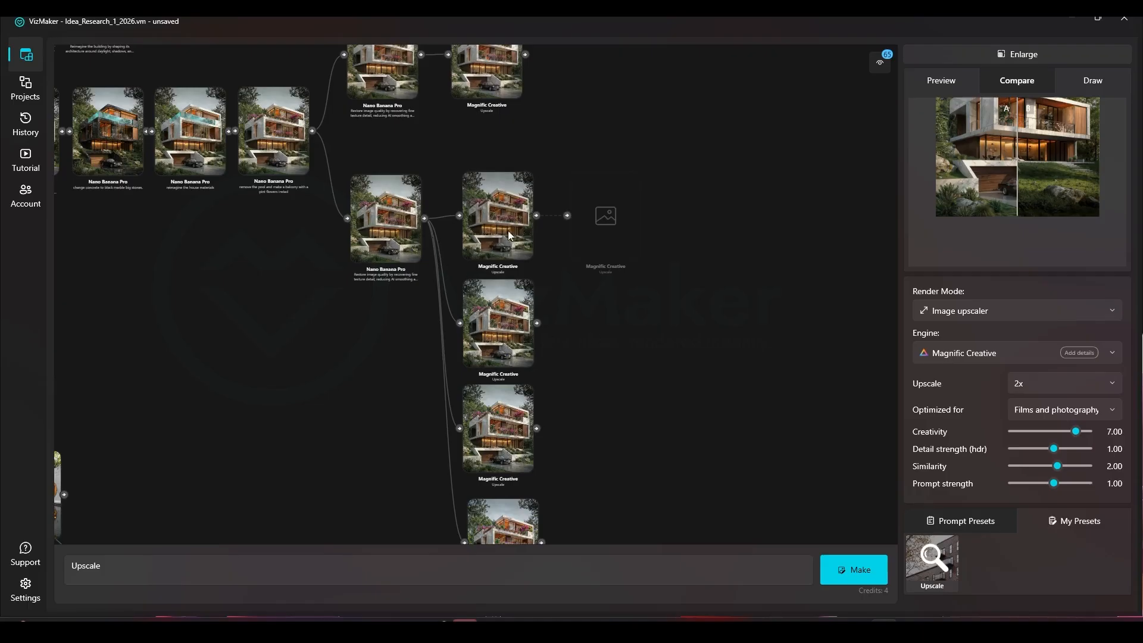
drag(520, 273, 489, 101)
scroll(474, 372, up, 8)
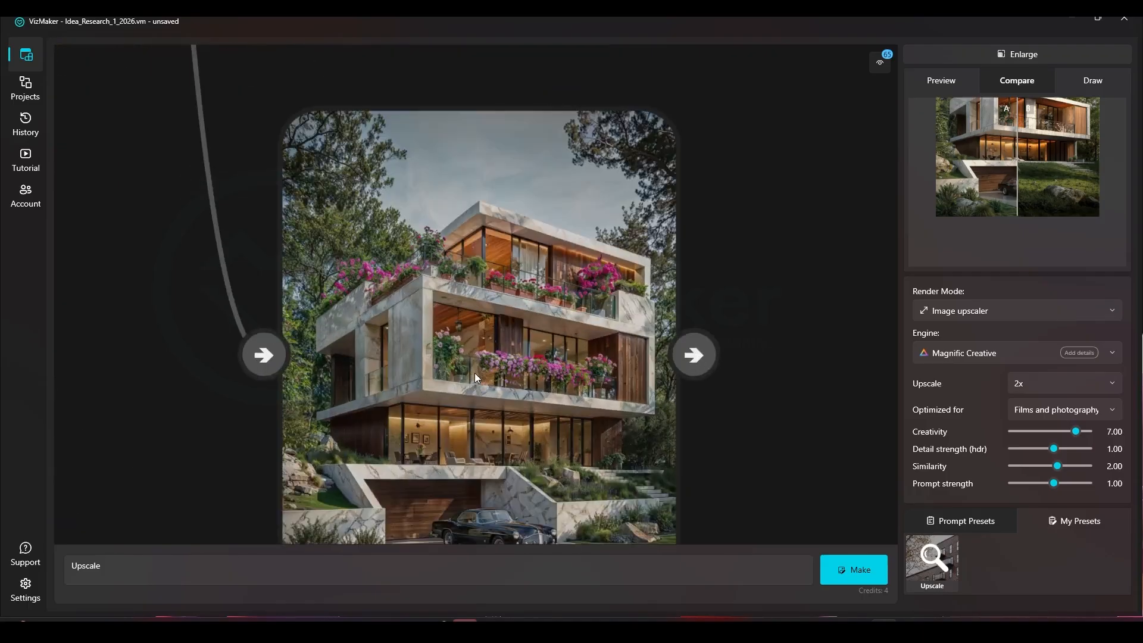
scroll(449, 249, down, 2)
click(463, 299)
scroll(462, 298, down, 5)
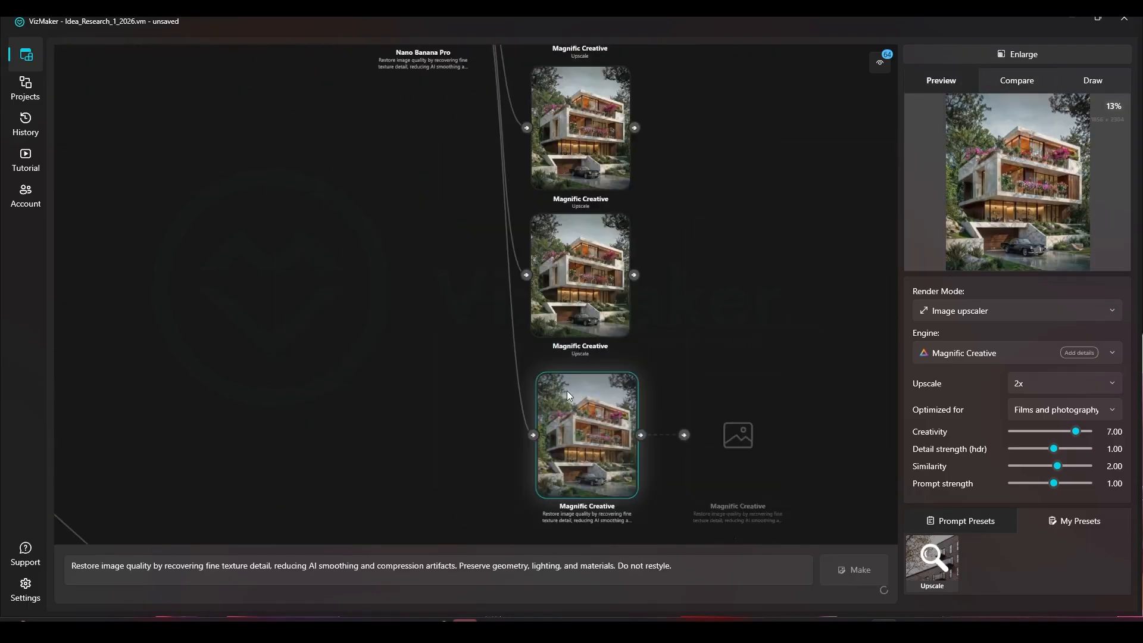
Set the lower-branch restored render as Compare A and the creativity 7 upscale as Compare B
scroll(455, 279, down, 3)
right_click(443, 92)
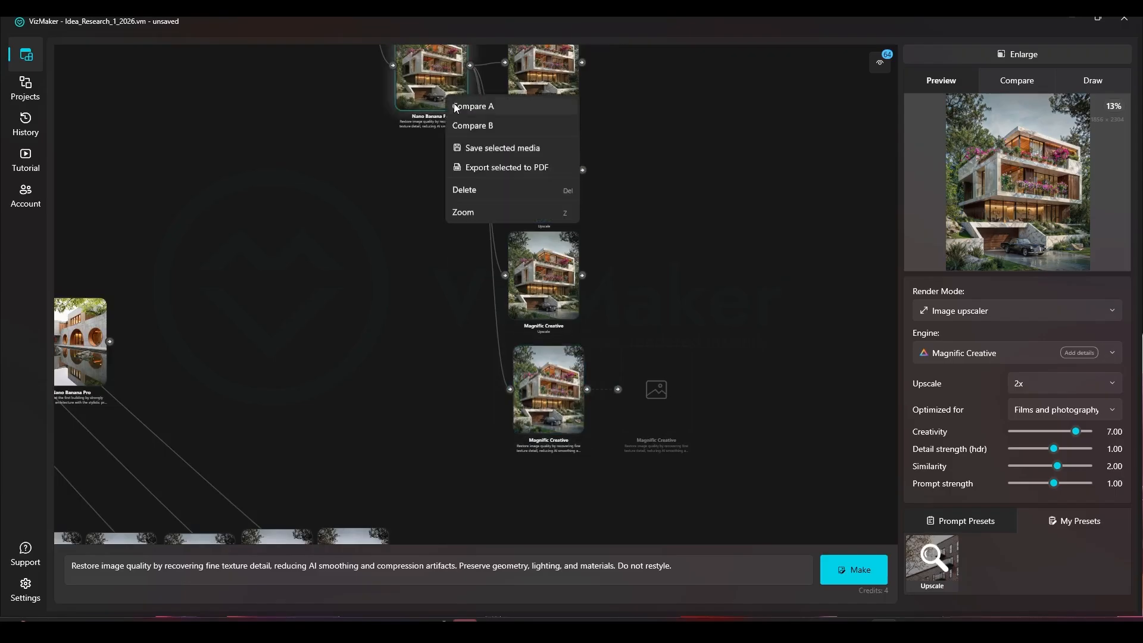
click(459, 106)
right_click(541, 375)
click(564, 407)
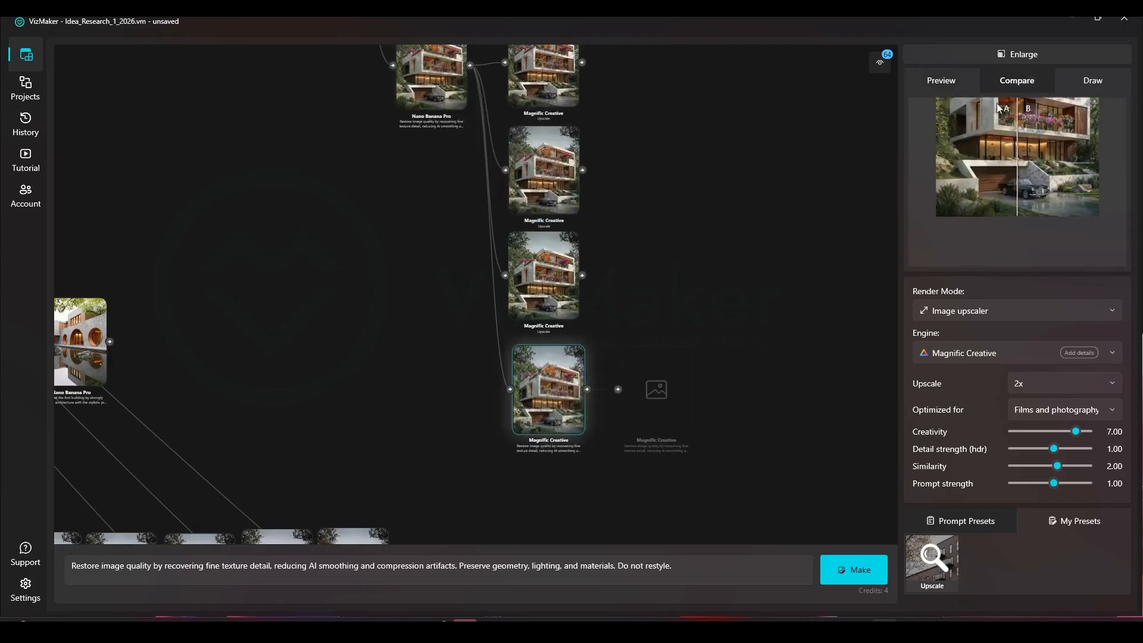
Enlarge the comparison and examine the trees, sky and flowered roof terrace in the restored and creativity 7 versions
click(1016, 54)
scroll(476, 376, up, 5)
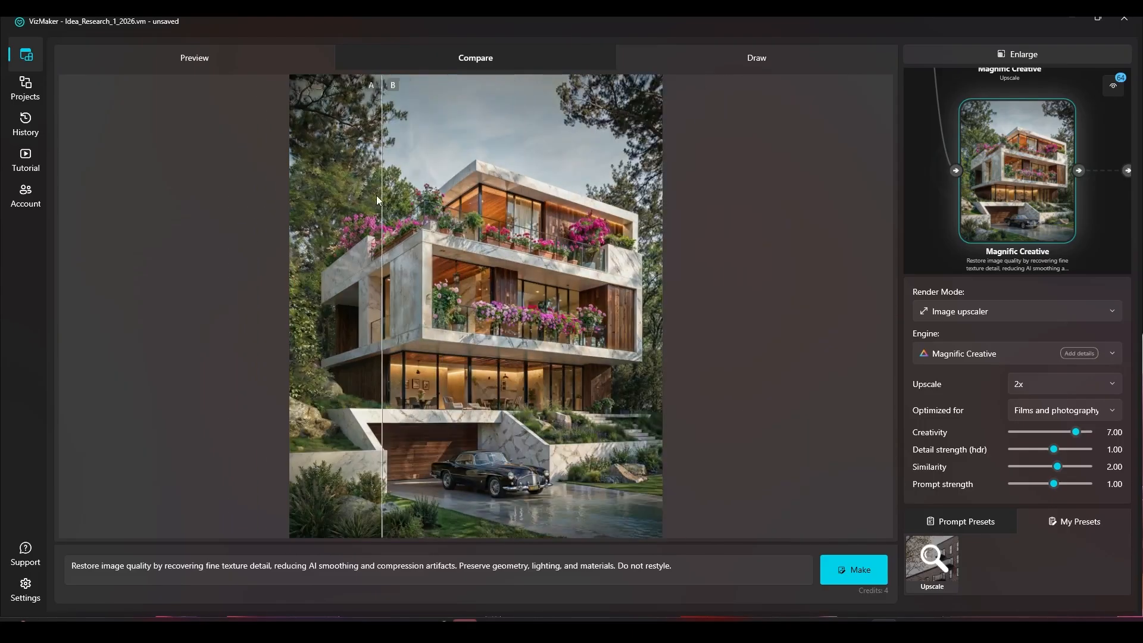
scroll(597, 92, up, 4)
drag(288, 176, 518, 206)
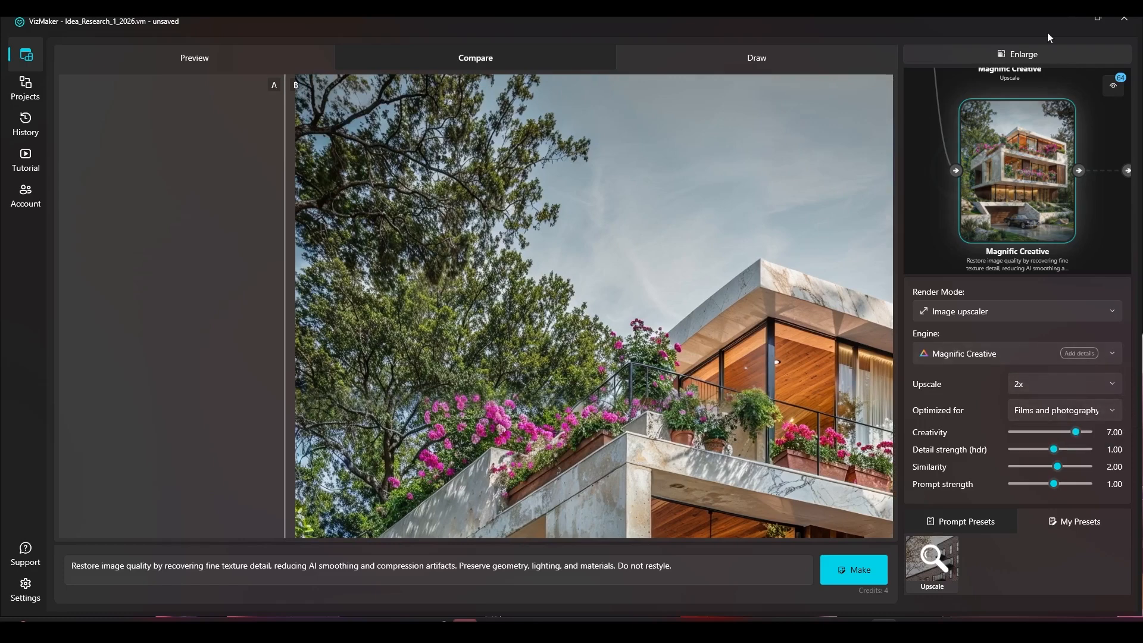
Return to the node graph and preview the second Magnific upscale in the stack beside the restored render
click(1018, 55)
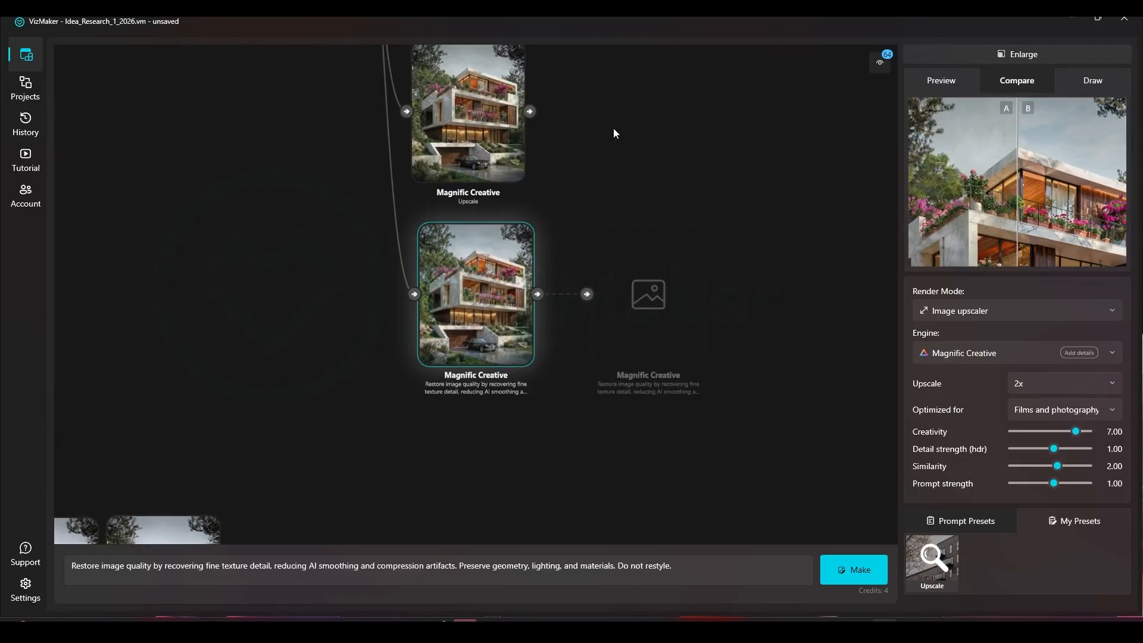
click(485, 162)
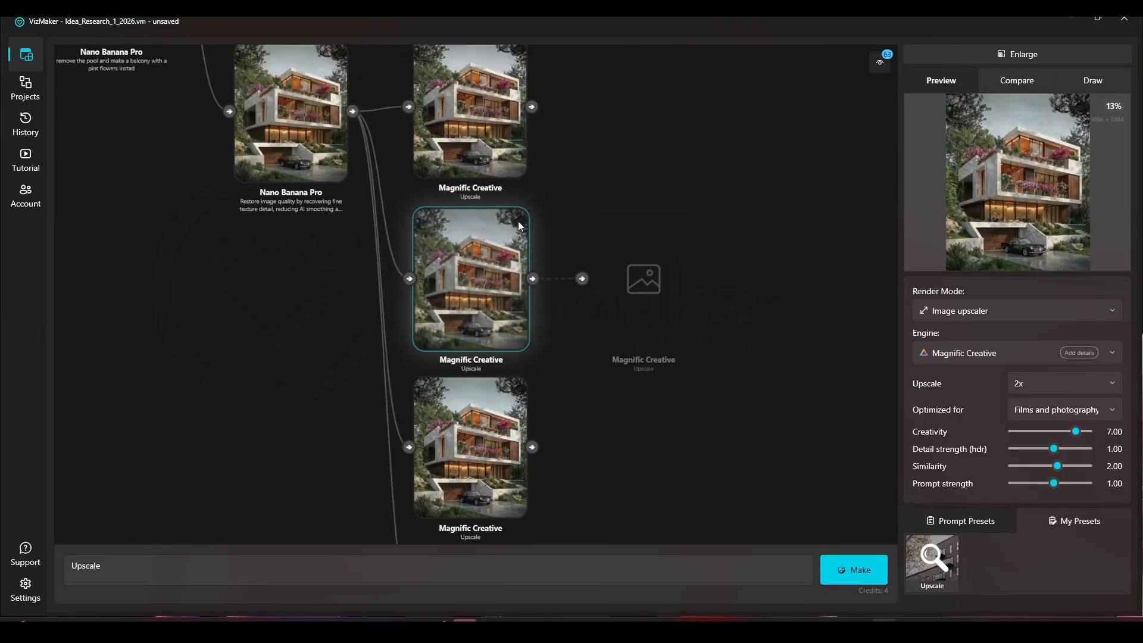
Set the restored Nano Banana Pro render as Compare A and the second Magnific upscale in the stack as Compare B
click(285, 114)
right_click(284, 112)
click(305, 126)
right_click(478, 273)
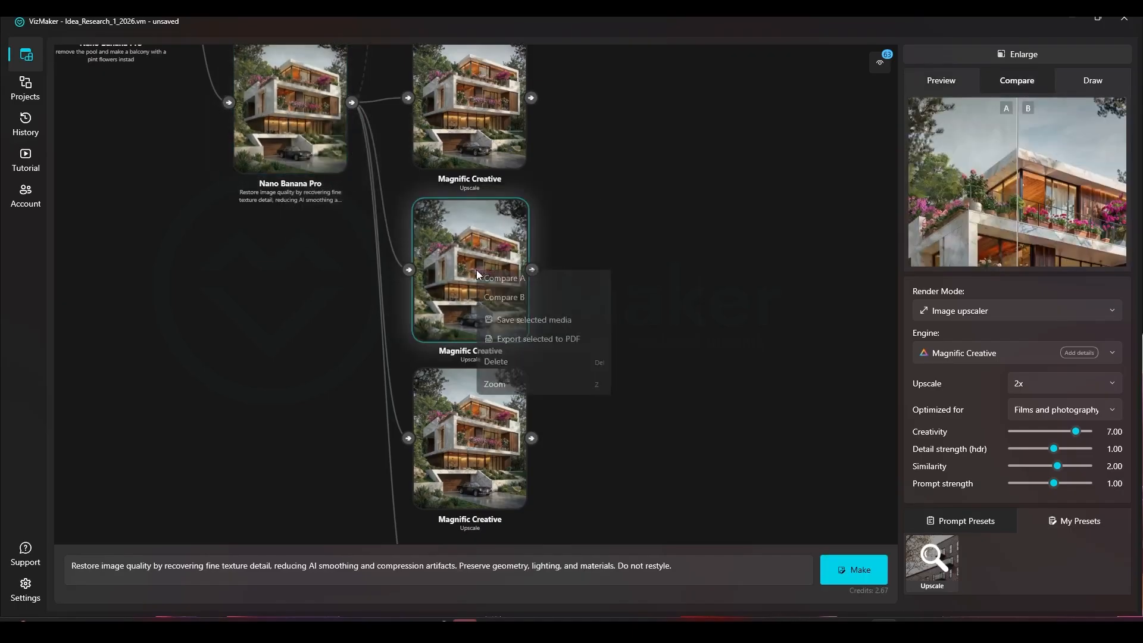
click(497, 303)
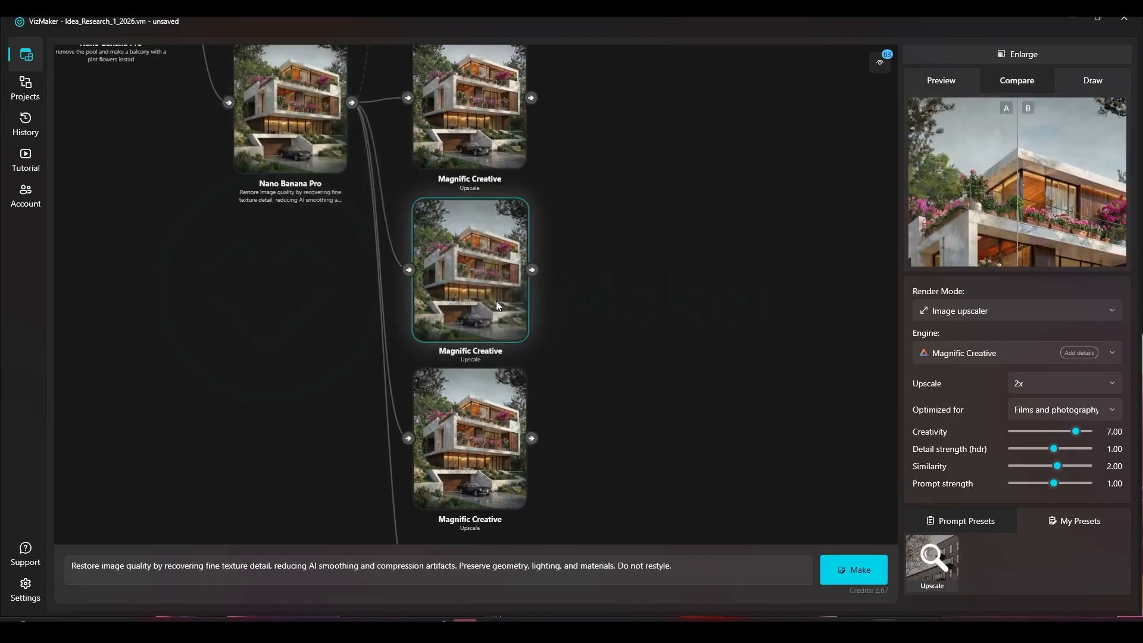
Enlarge the comparison and examine the sky, trees, marble roof, flowered terraces and whole facade in the restored and upscaled versions
click(1077, 57)
drag(474, 276, 676, 275)
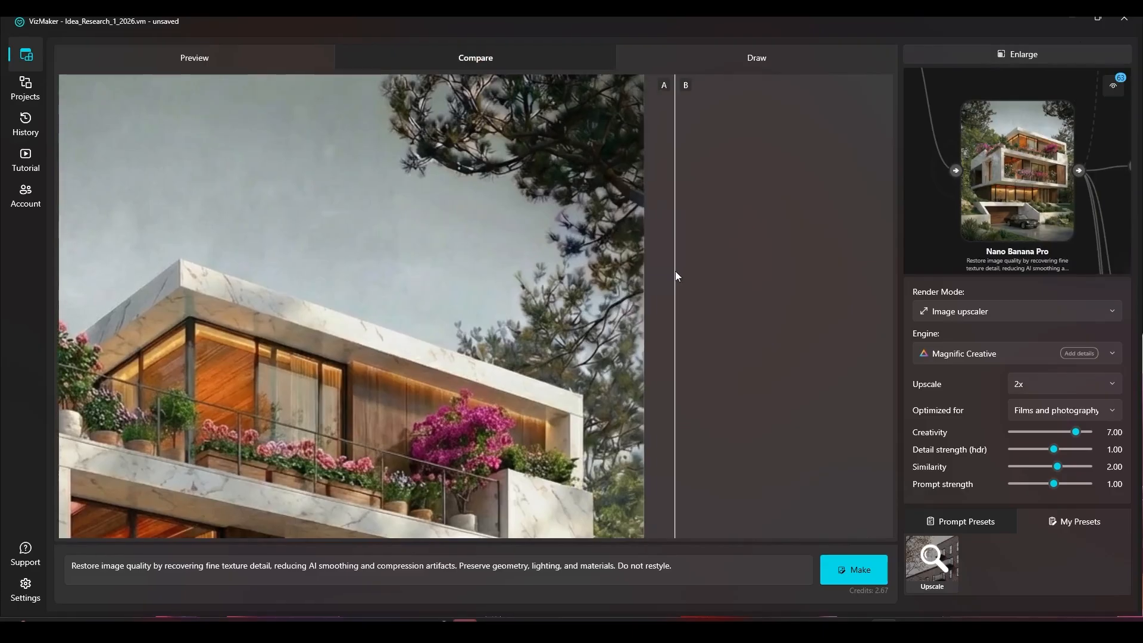
scroll(409, 132, up, 5)
drag(675, 194, 524, 215)
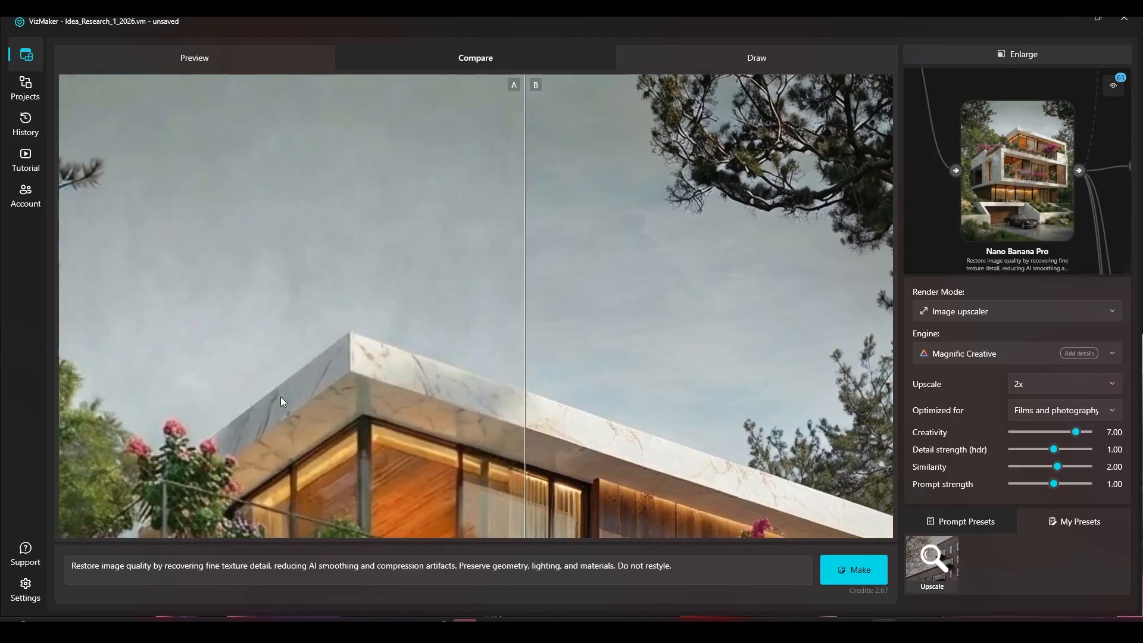
scroll(352, 174, down, 3)
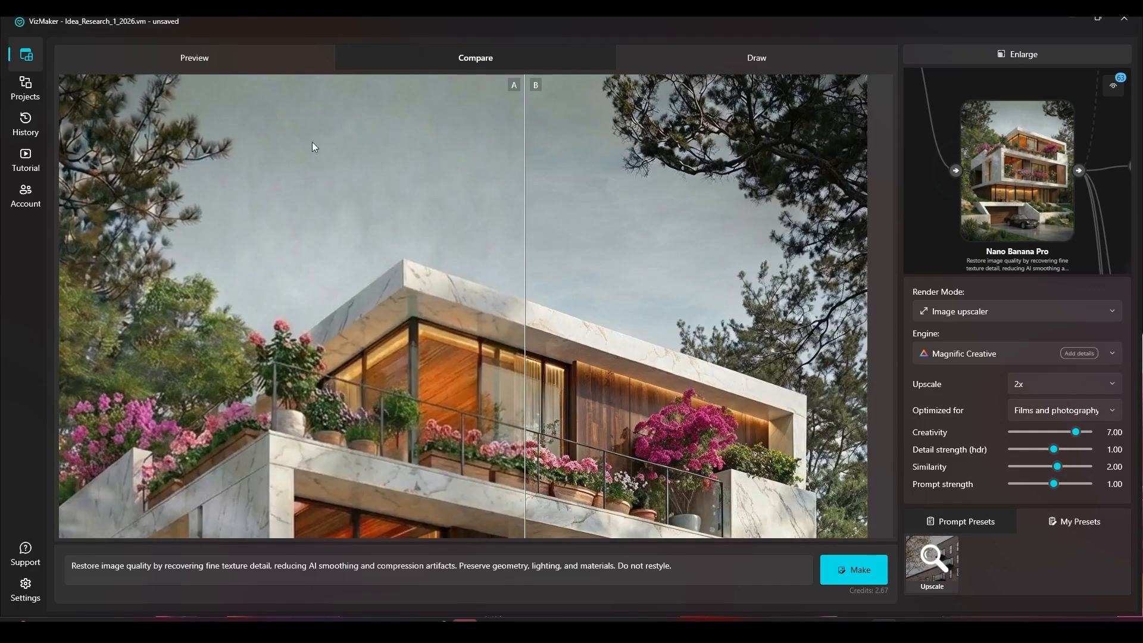
scroll(421, 205, down, 3)
drag(523, 232, 410, 184)
scroll(410, 184, down, 5)
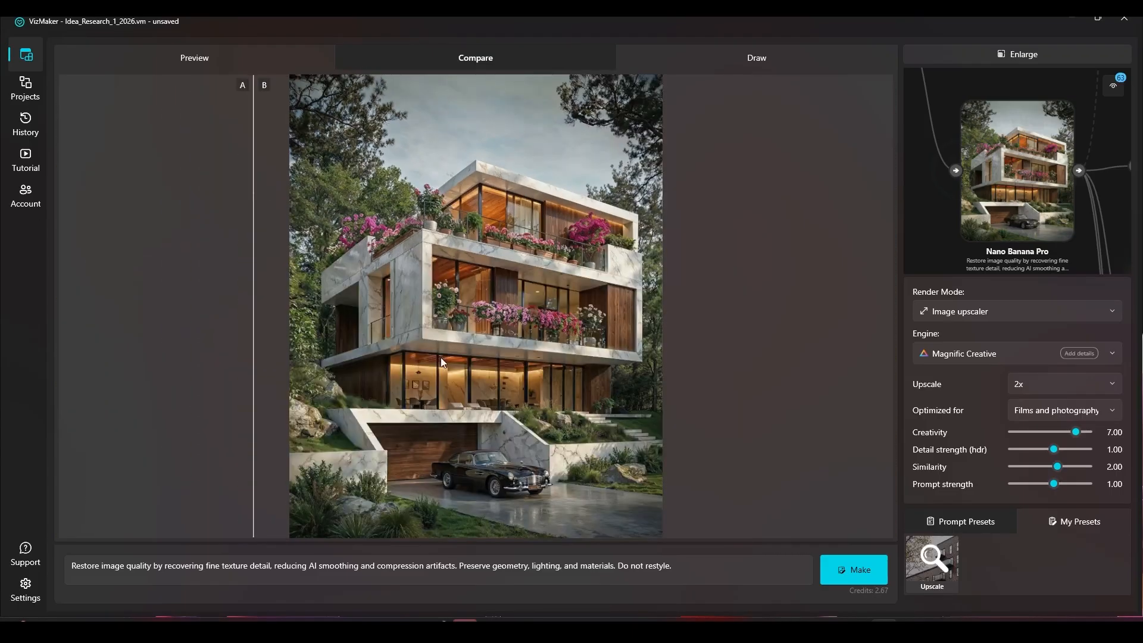
drag(554, 354, 275, 235)
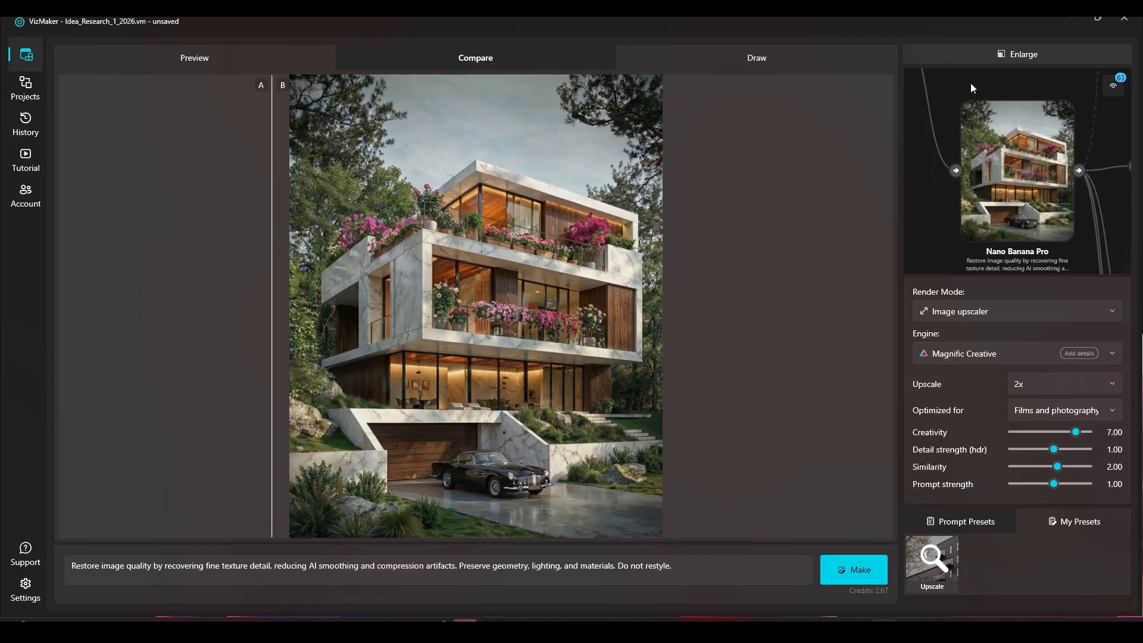
Return to the node graph and save the project
click(989, 53)
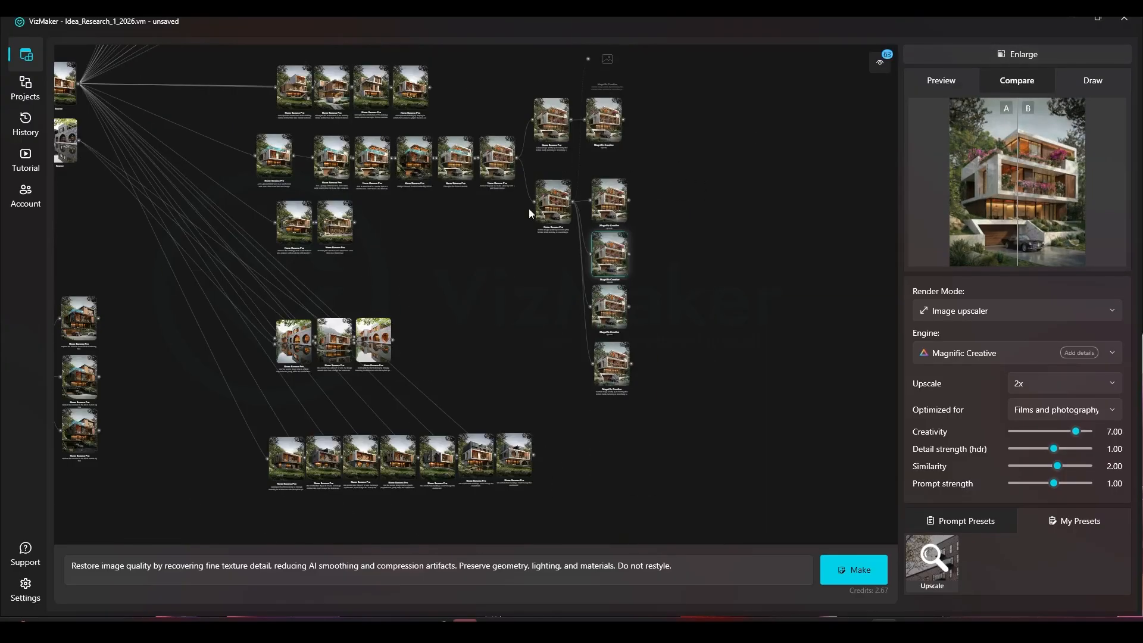
right_click(646, 230)
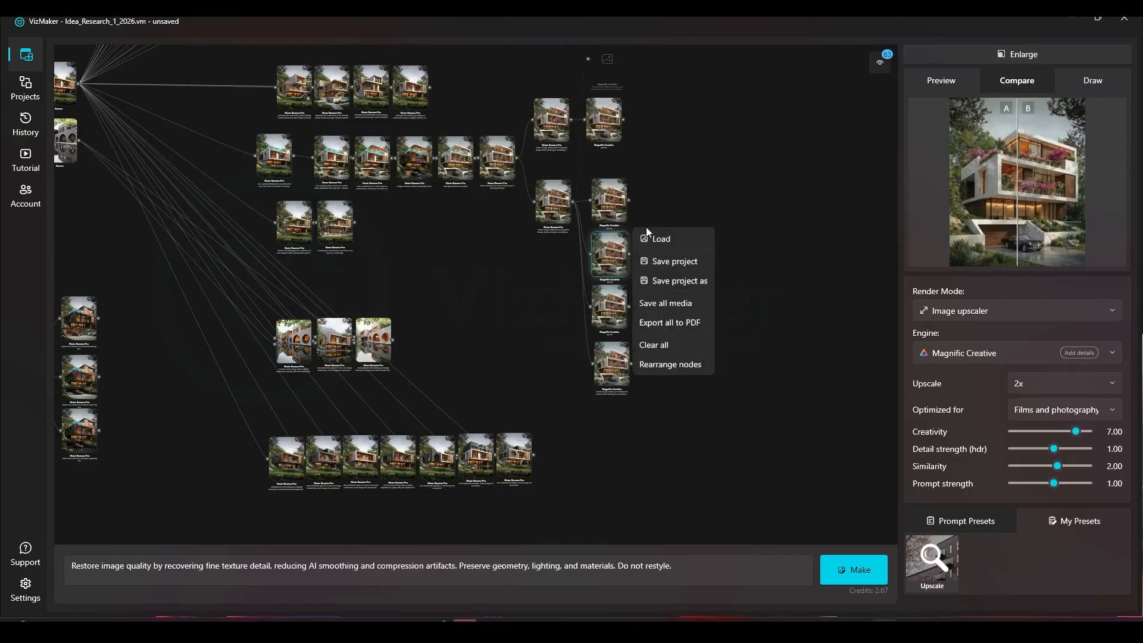
click(665, 262)
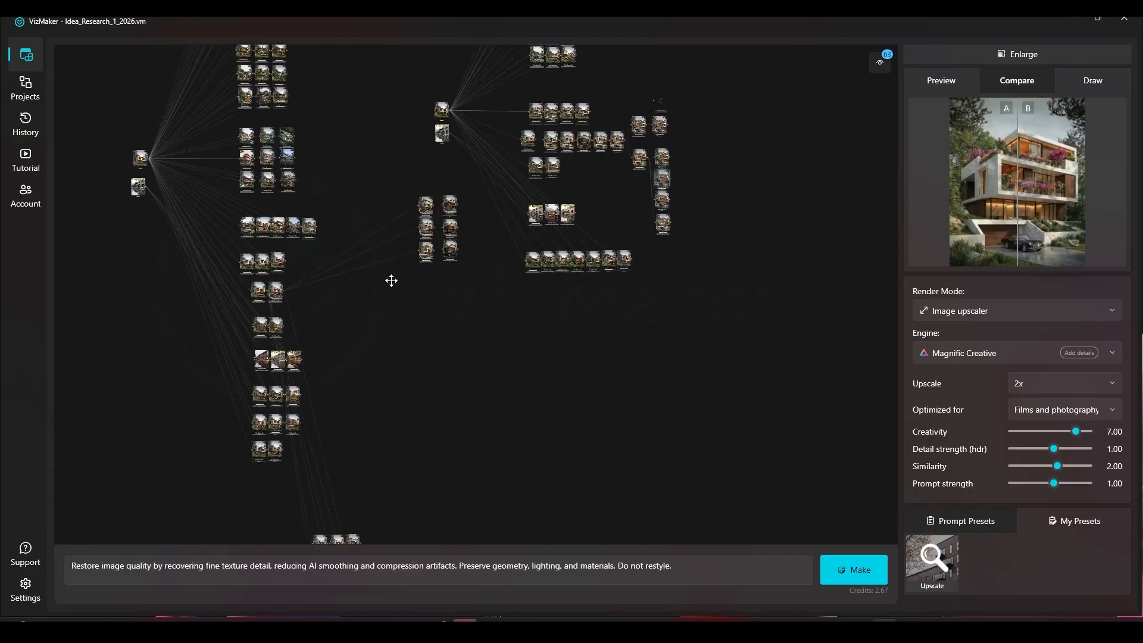
Preview the red-outlined extra-floor render in the garage variant group and highlight "Don't show a red lined on a final image." in its prompt
scroll(317, 457, up, 5)
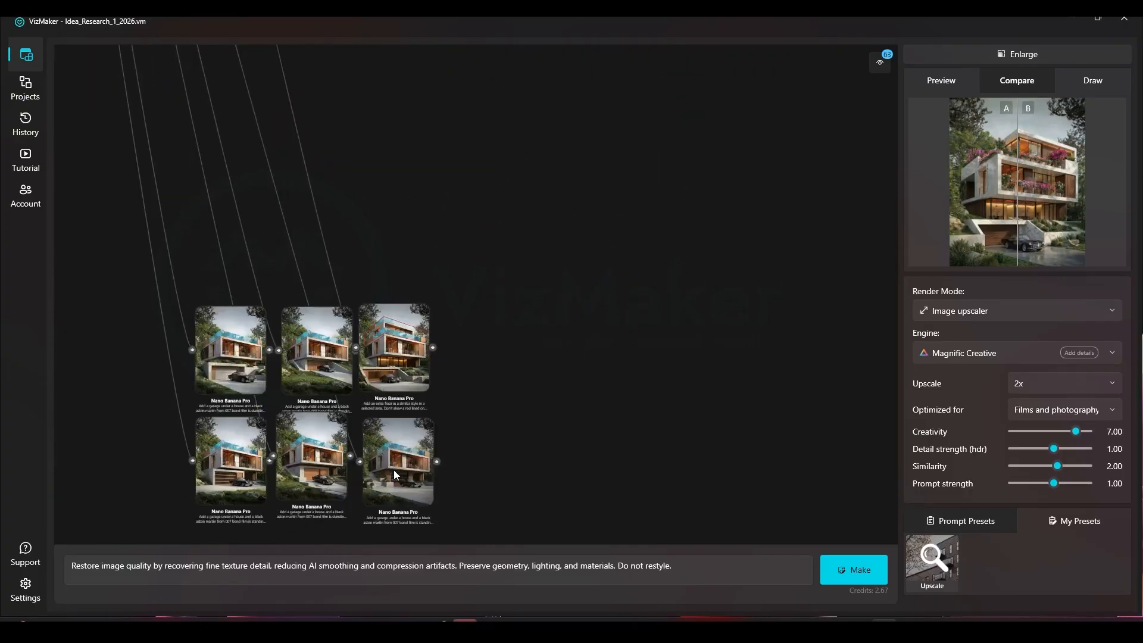
scroll(327, 299, up, 4)
scroll(539, 175, down, 4)
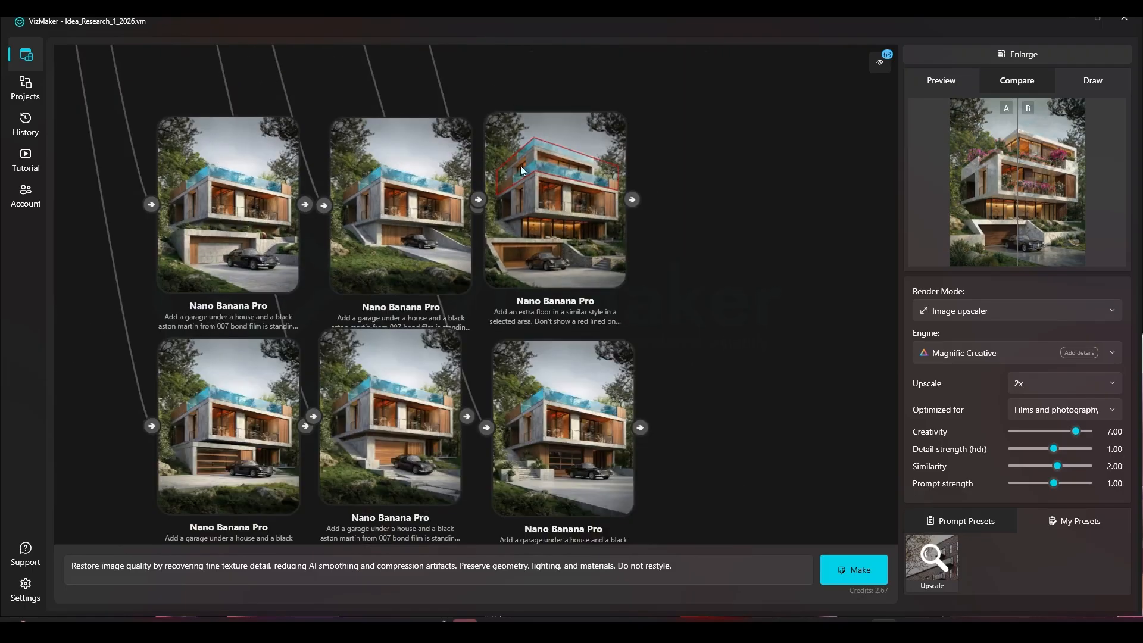
click(573, 174)
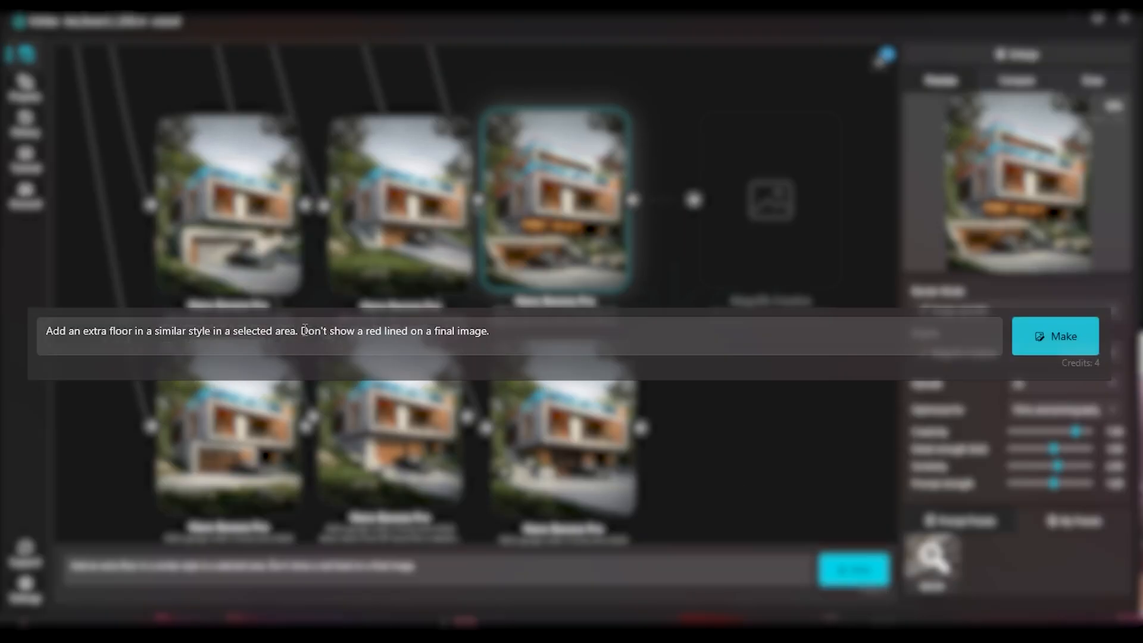
drag(302, 331, 388, 329)
drag(501, 334, 296, 321)
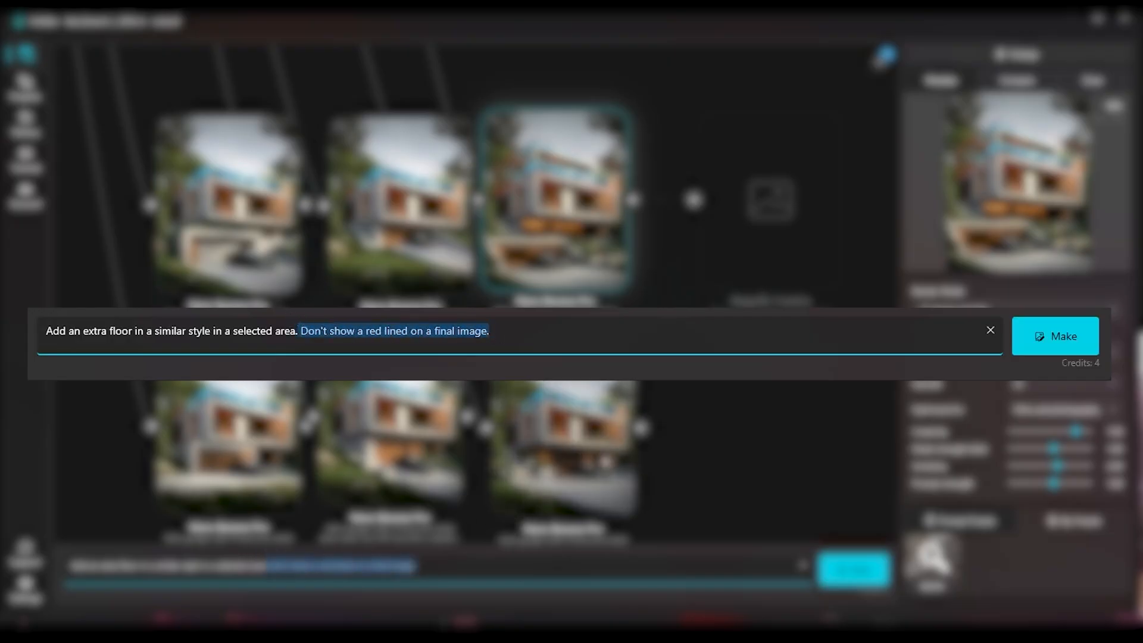
click(745, 444)
Preview the lower-row garage variants one after another and review their Aston Martin garage prompts
drag(586, 473, 627, 354)
scroll(303, 274, up, 3)
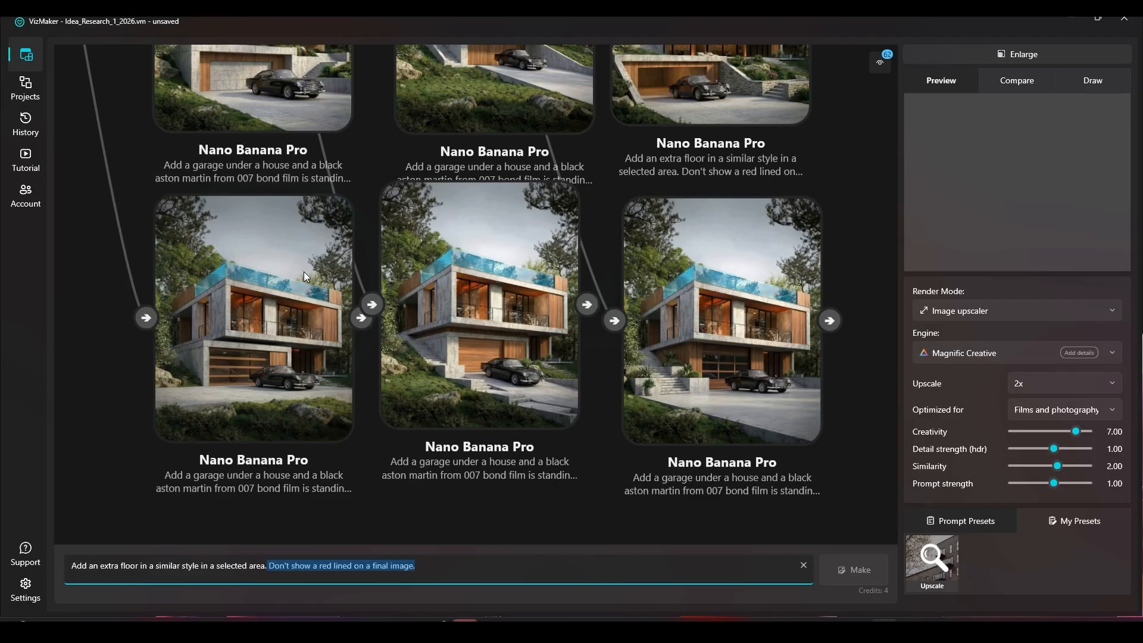
click(304, 272)
click(452, 306)
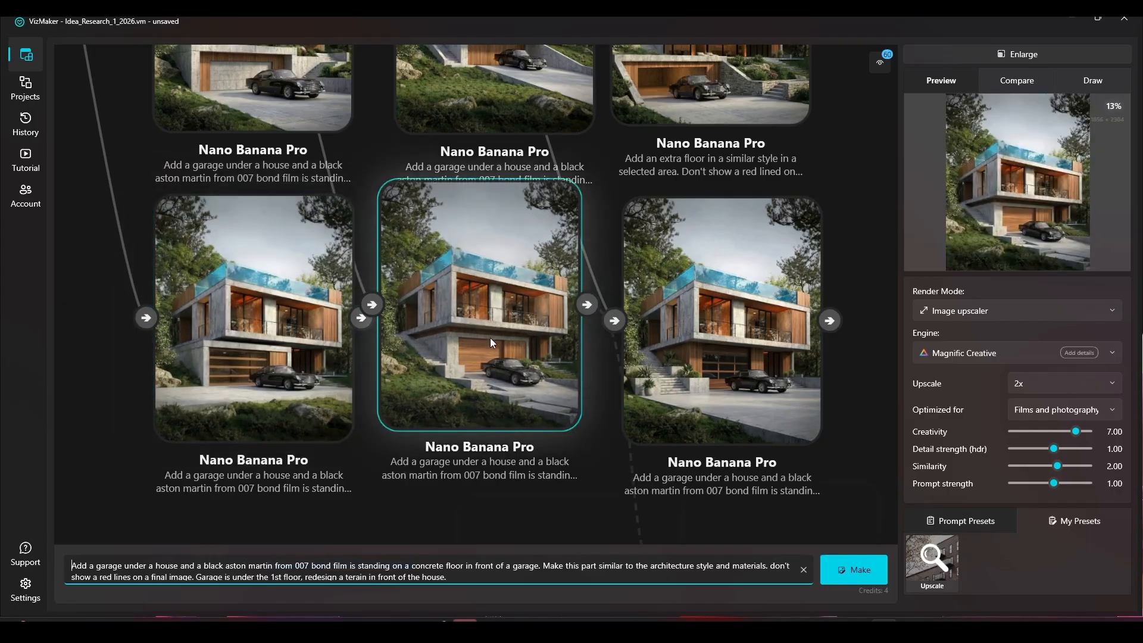
scroll(430, 262, down, 3)
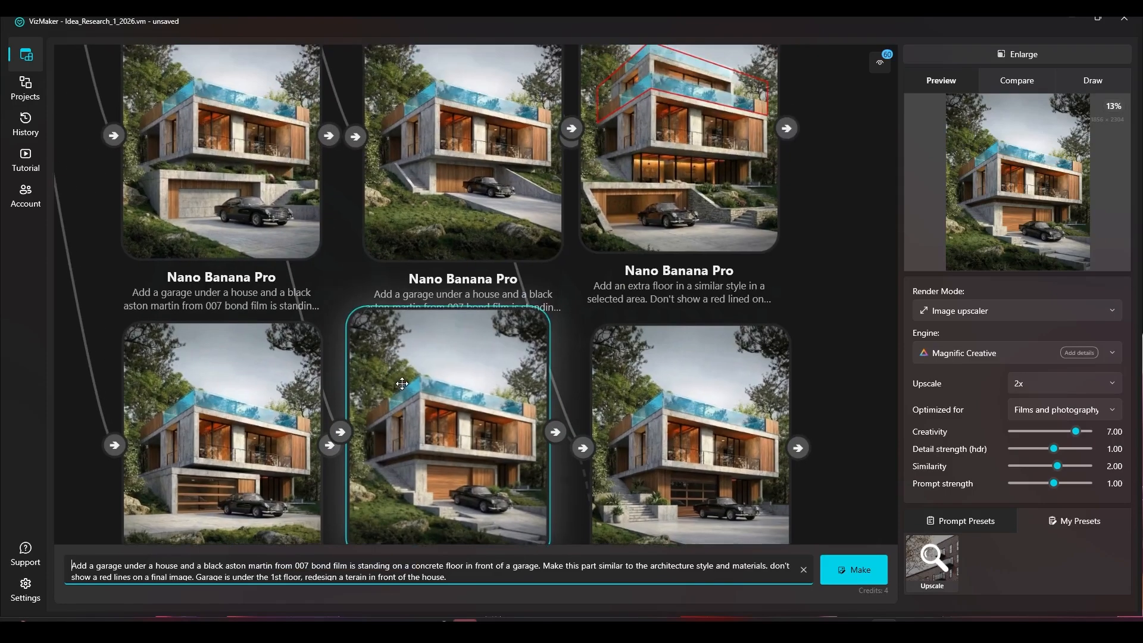
click(688, 395)
scroll(633, 365, down, 3)
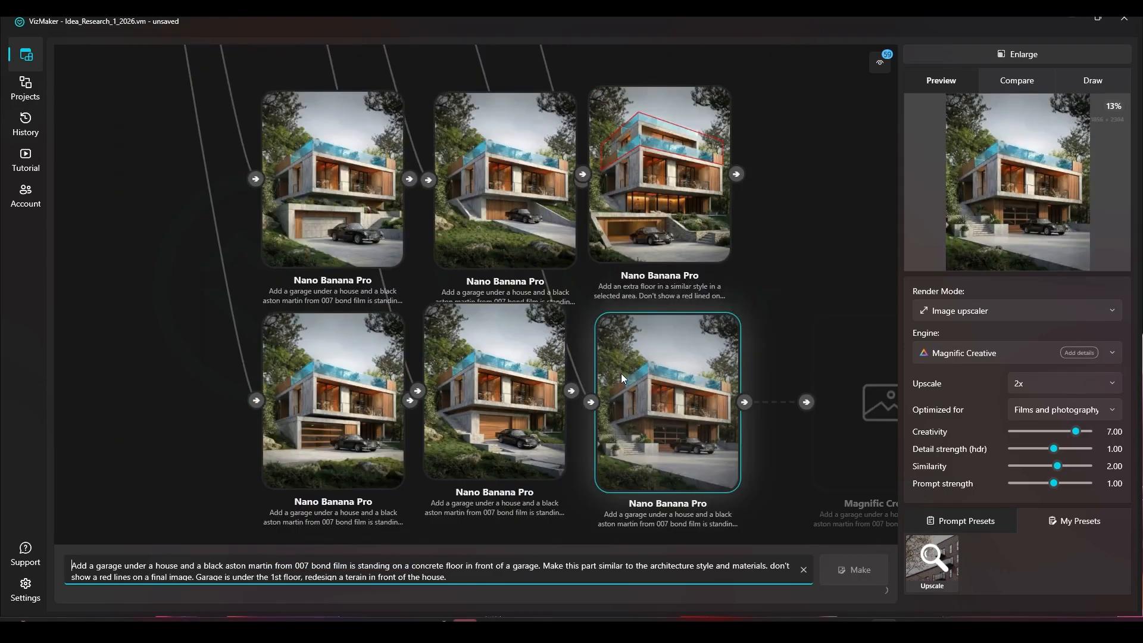
Go back through the node graph to the Magnific Creative stack and inspect the third upscale up close
scroll(620, 373, down, 6)
scroll(579, 311, up, 3)
drag(578, 308, 370, 437)
scroll(316, 432, down, 3)
drag(388, 362, 456, 304)
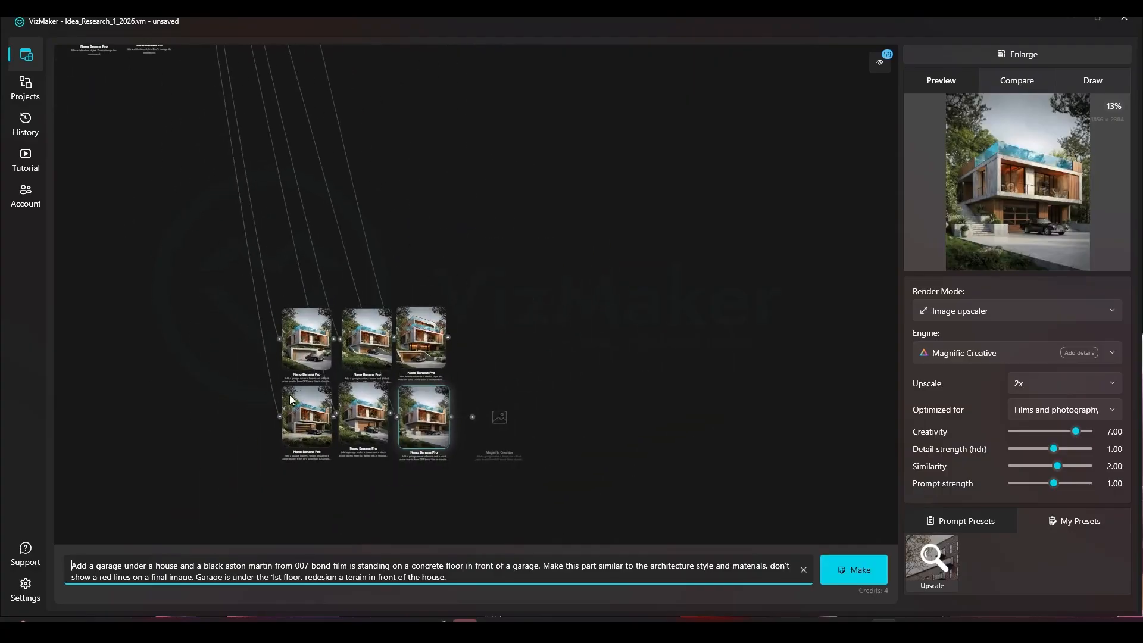
scroll(412, 288, down, 5)
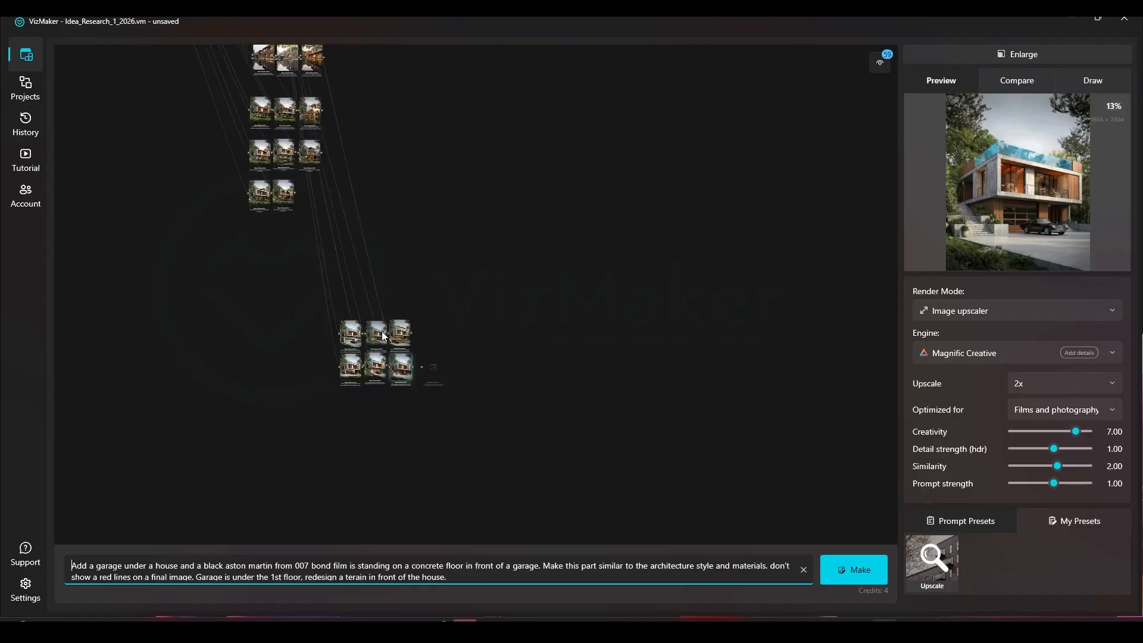
scroll(383, 305, up, 8)
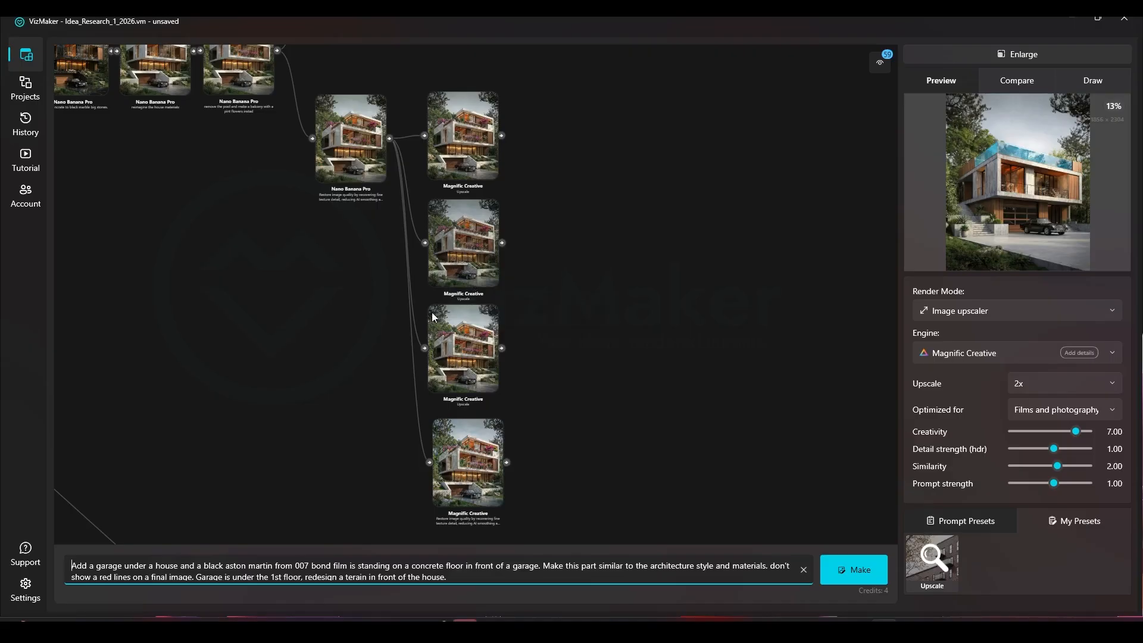
scroll(473, 352, up, 6)
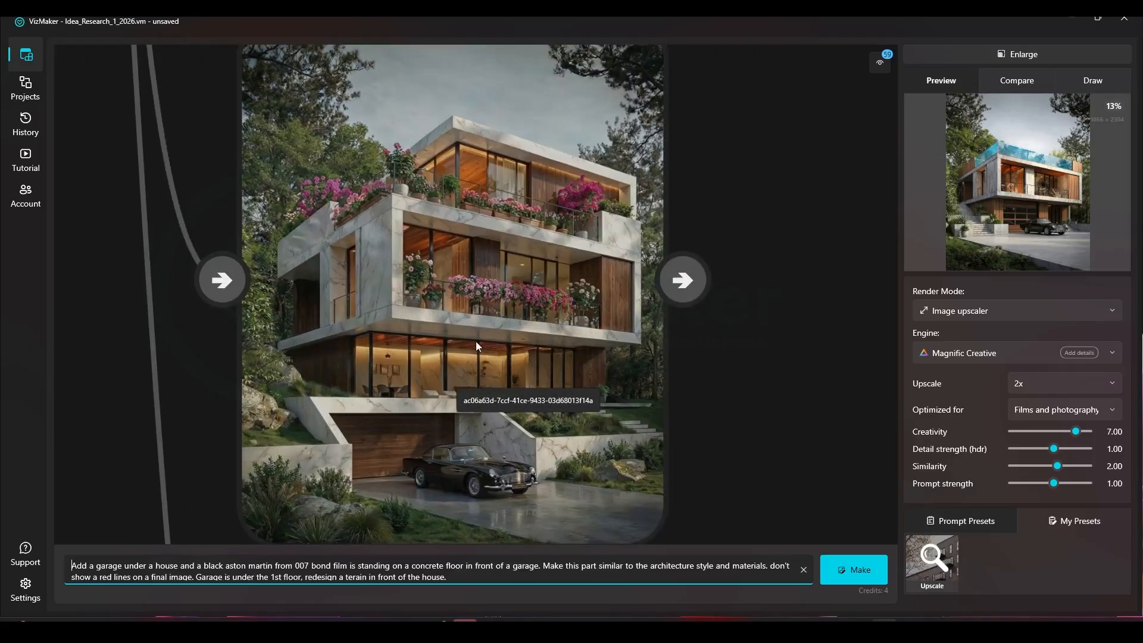
right_click(459, 280)
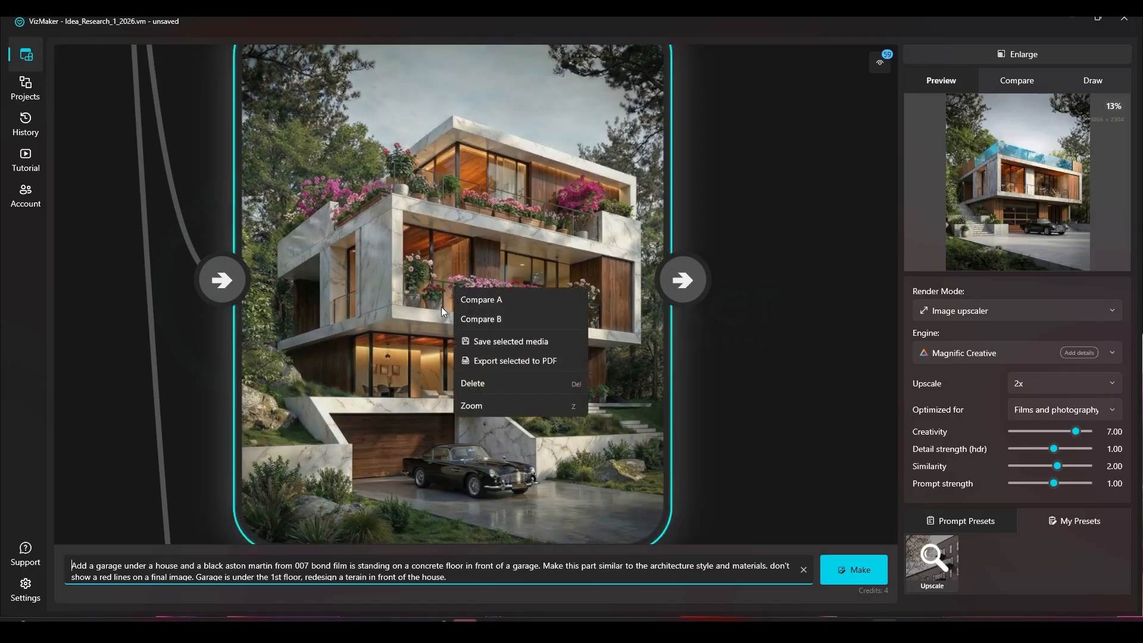
click(494, 278)
Inspect the second Magnific upscale and the restored Nano Banana Pro render up close in the node graph
scroll(523, 334, down, 5)
drag(545, 137, 528, 400)
scroll(507, 266, up, 5)
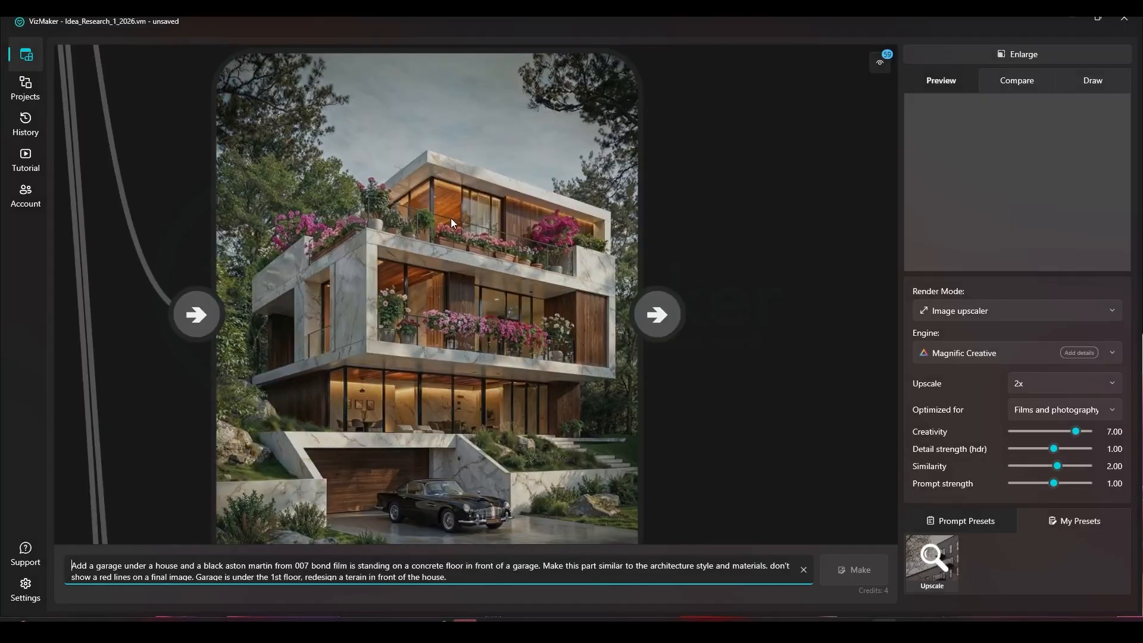
scroll(451, 218, down, 4)
drag(451, 209, 598, 461)
scroll(231, 133, up, 4)
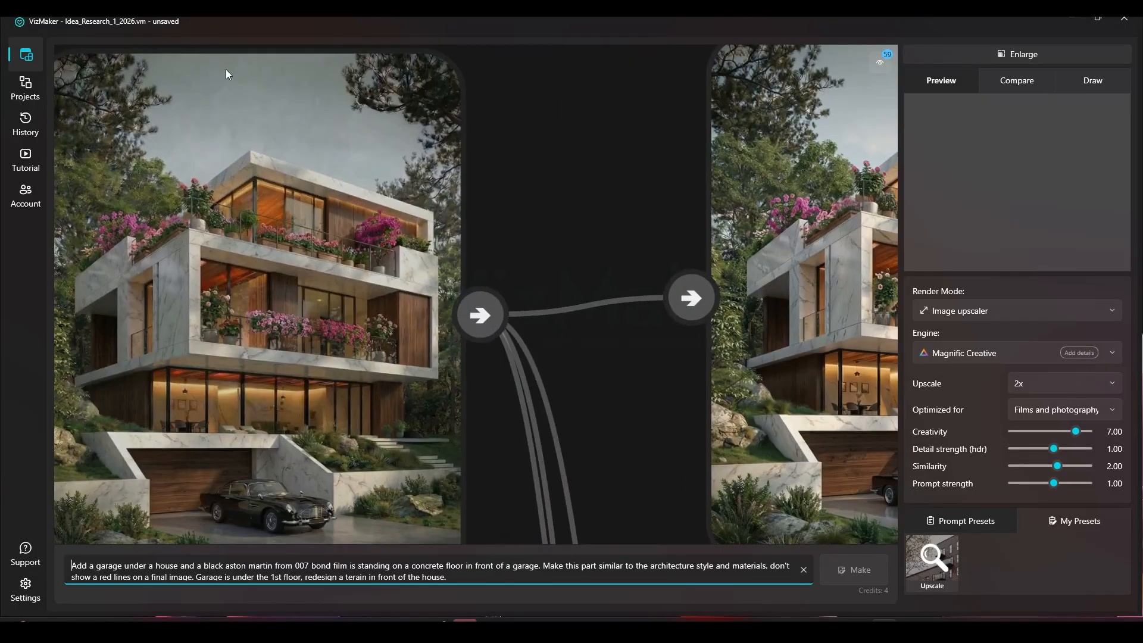
scroll(224, 177, down, 4)
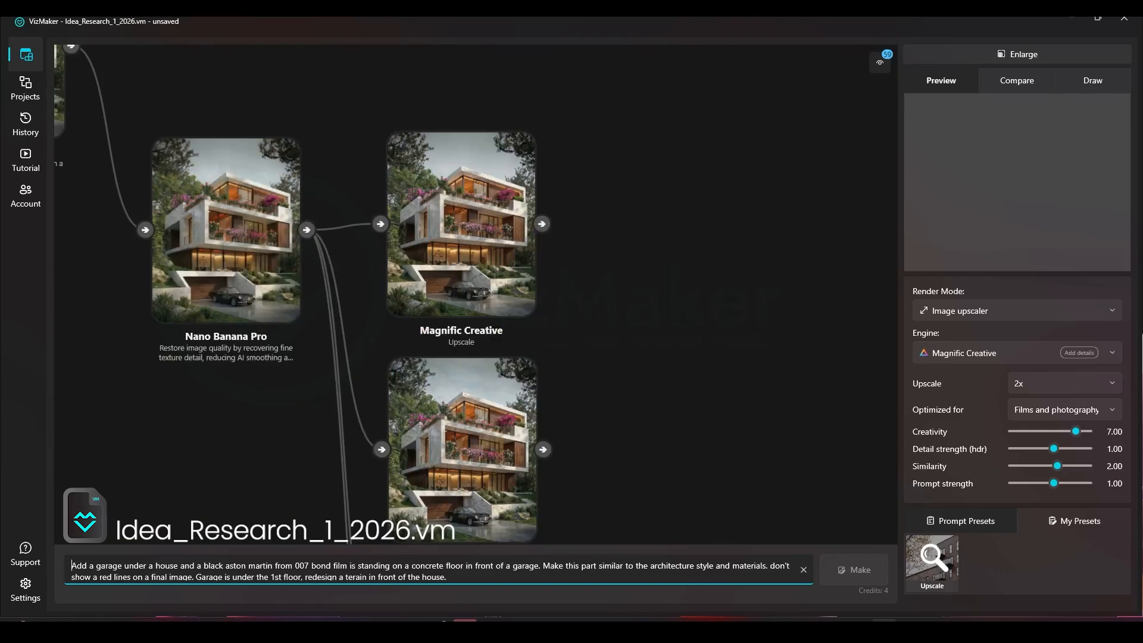